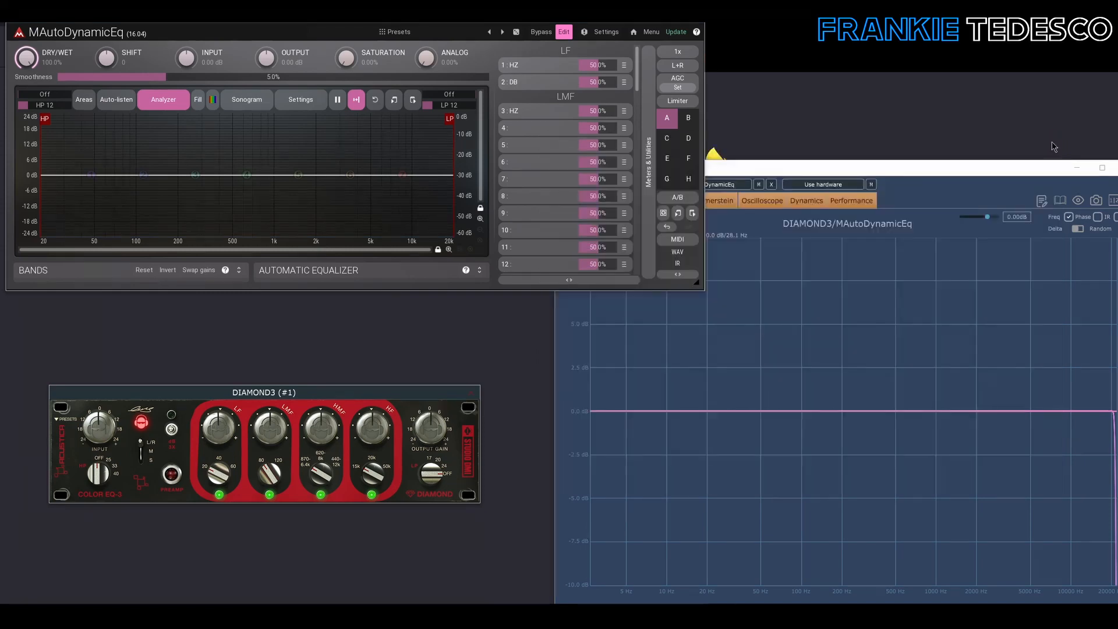
Name multiparameter 4 DB and assign it to the LMF group.
click(559, 129)
click(898, 183)
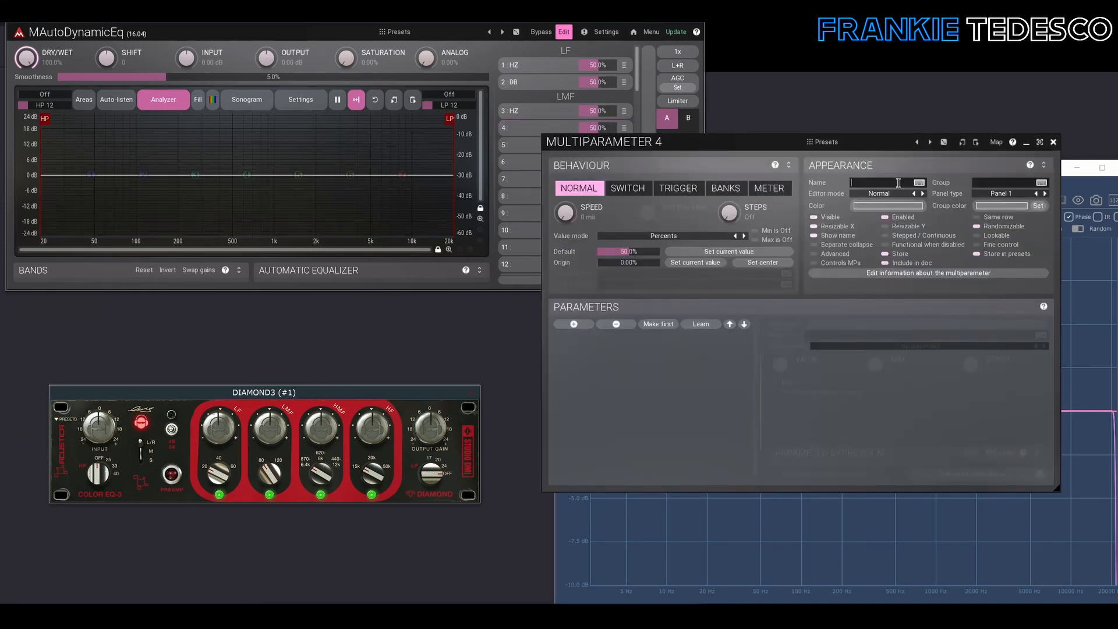
text(DB)
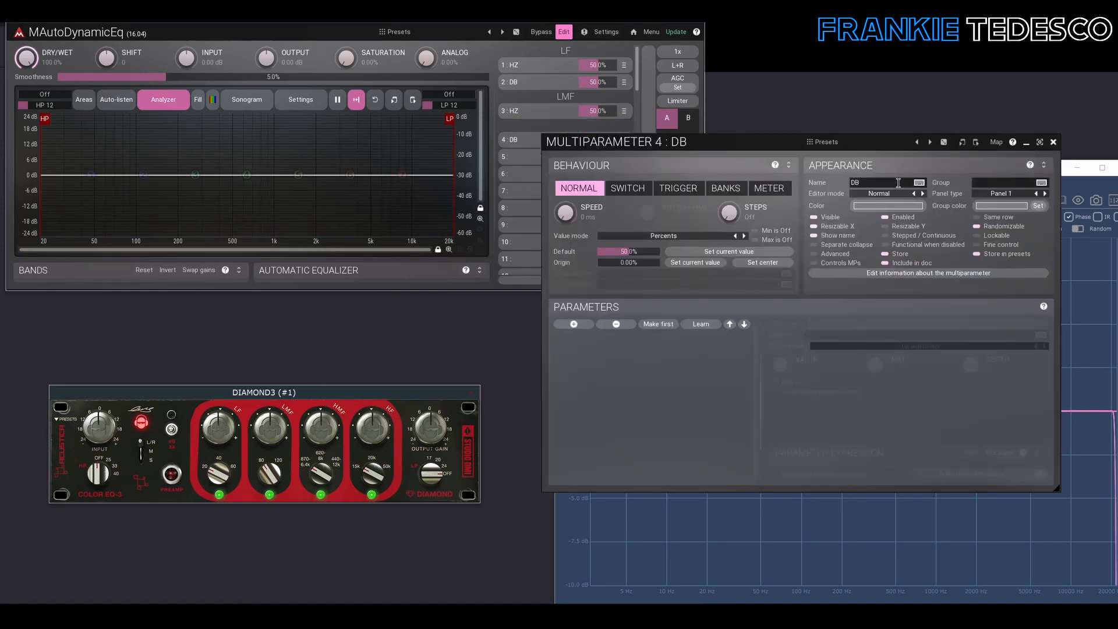
click(979, 182)
text(LMF)
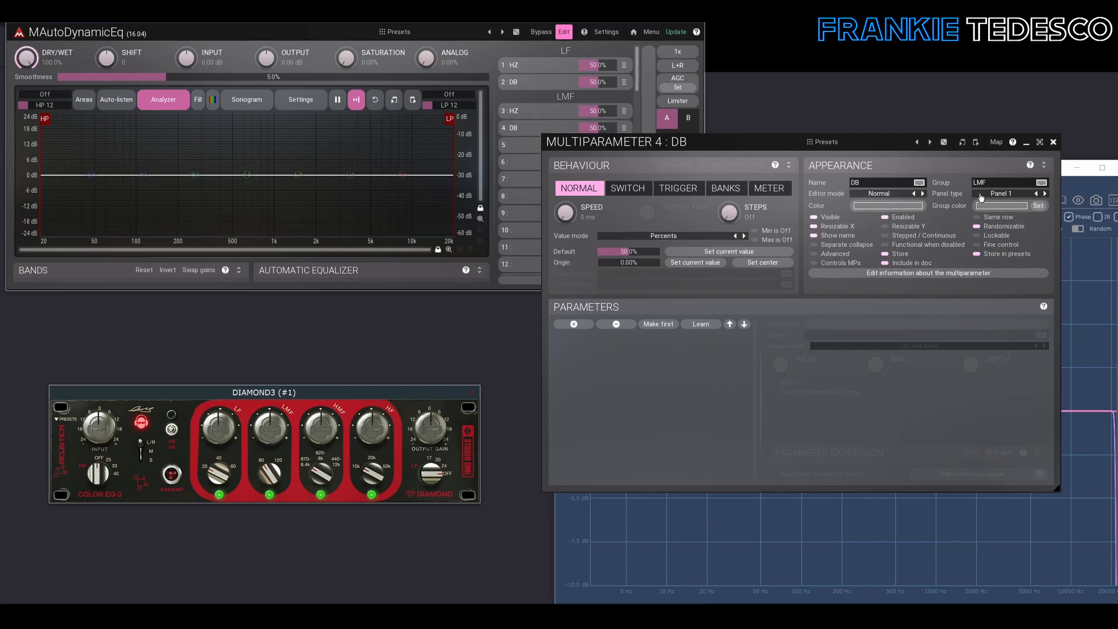
click(1053, 142)
Name multiparameter 5 HZ and assign it to the HMF group.
click(554, 150)
click(862, 180)
text(HZ)
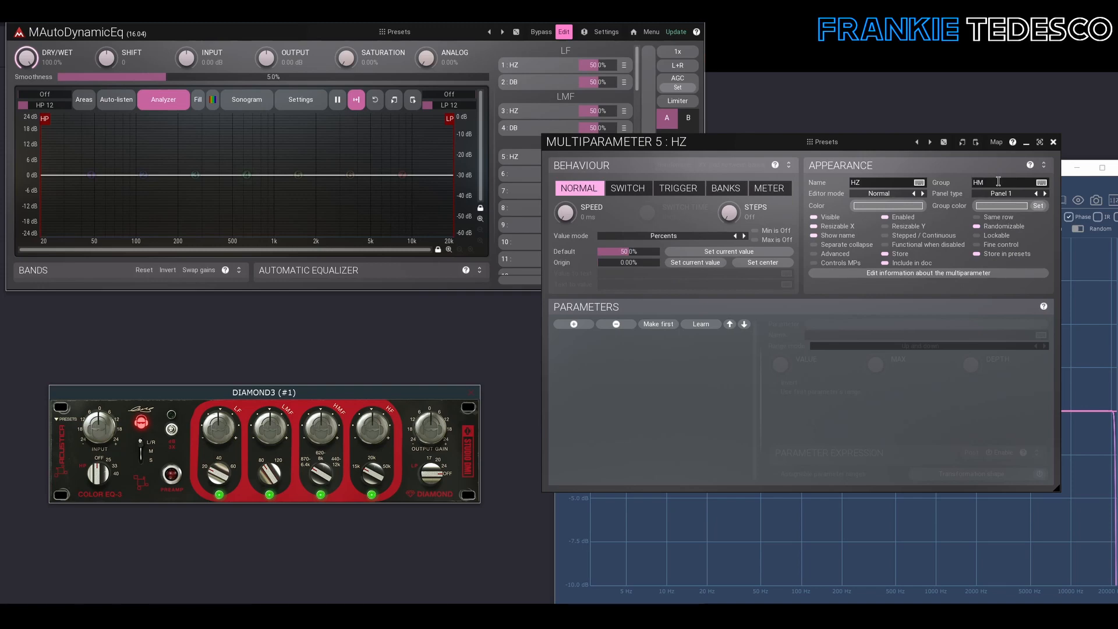
click(998, 181)
text(HMF)
click(1053, 142)
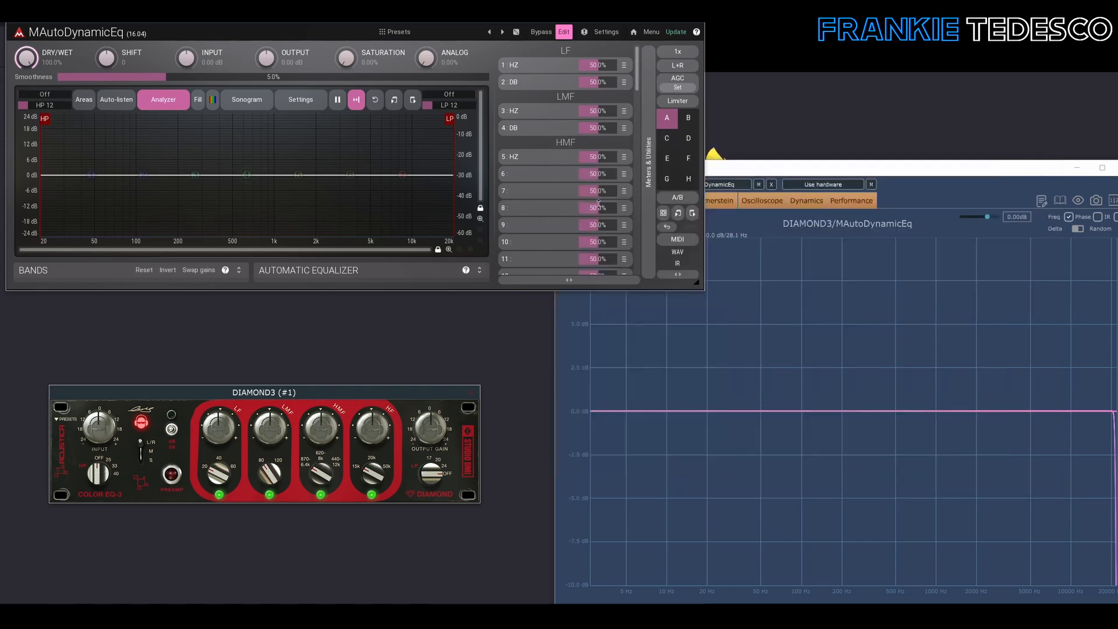
Name multiparameter 6 DB and assign it to the HMF group.
click(562, 177)
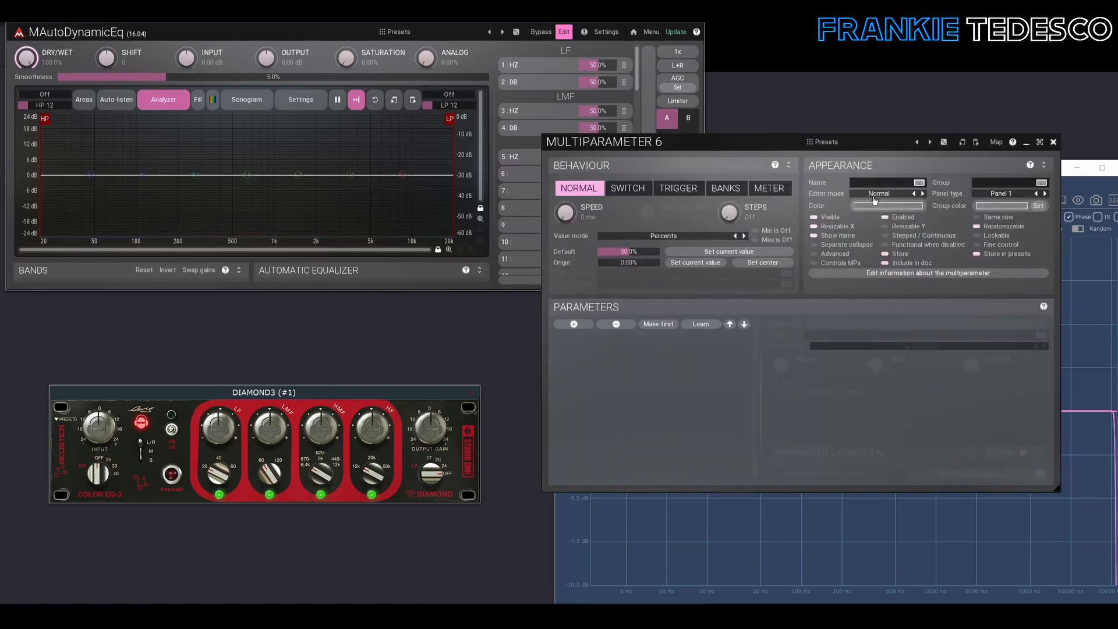
click(878, 183)
text(DB)
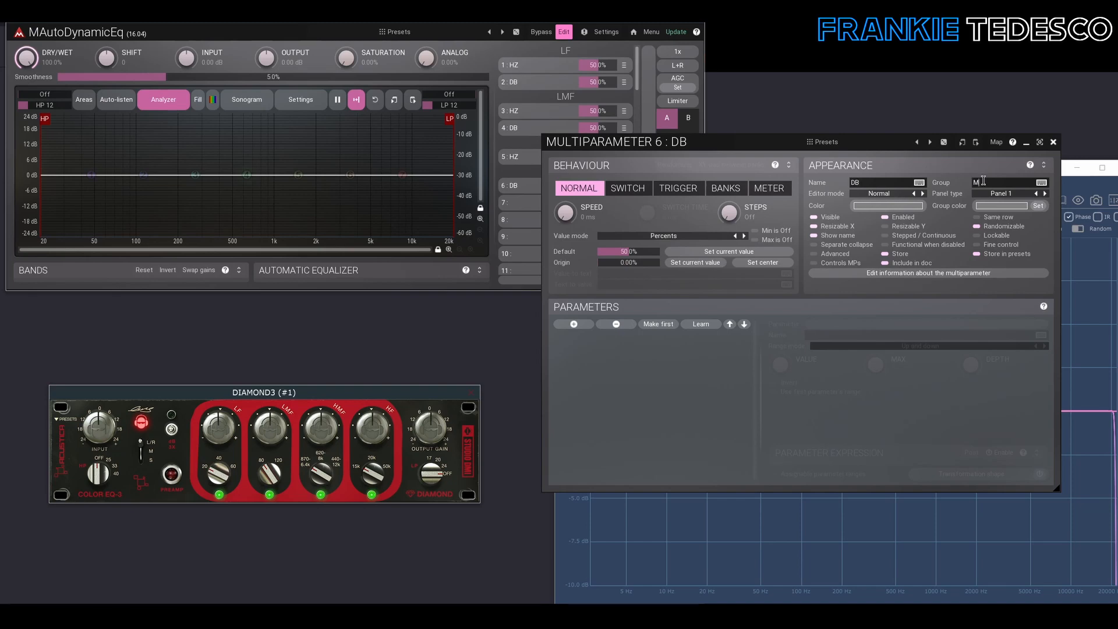
click(983, 181)
text(HMF)
click(1053, 142)
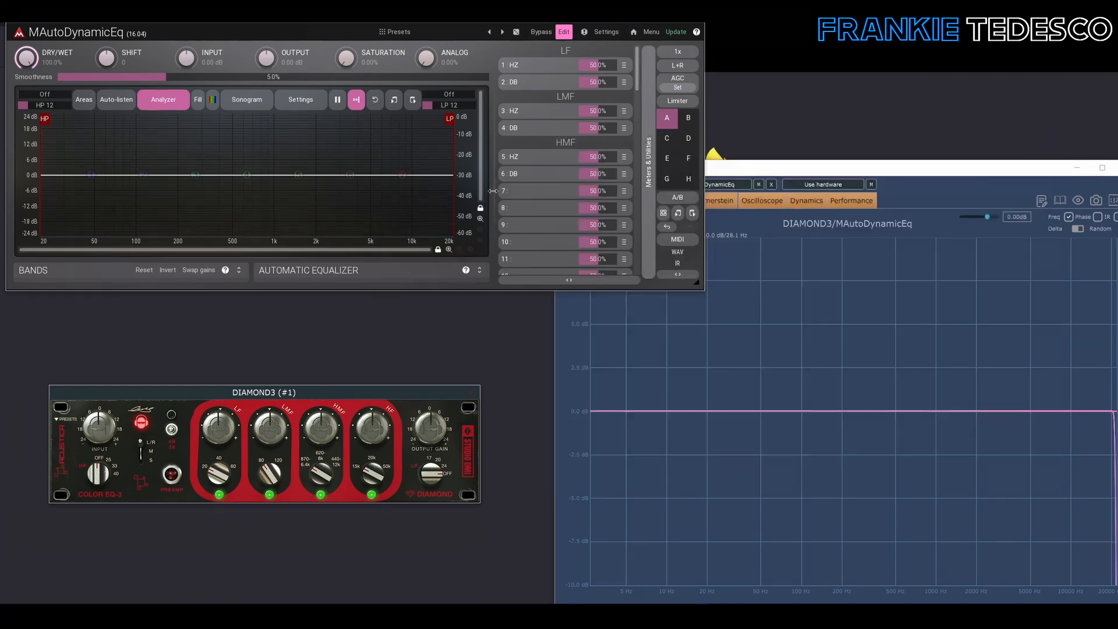
Name multiparameter 7 HZ and assign it to the HF group.
click(547, 196)
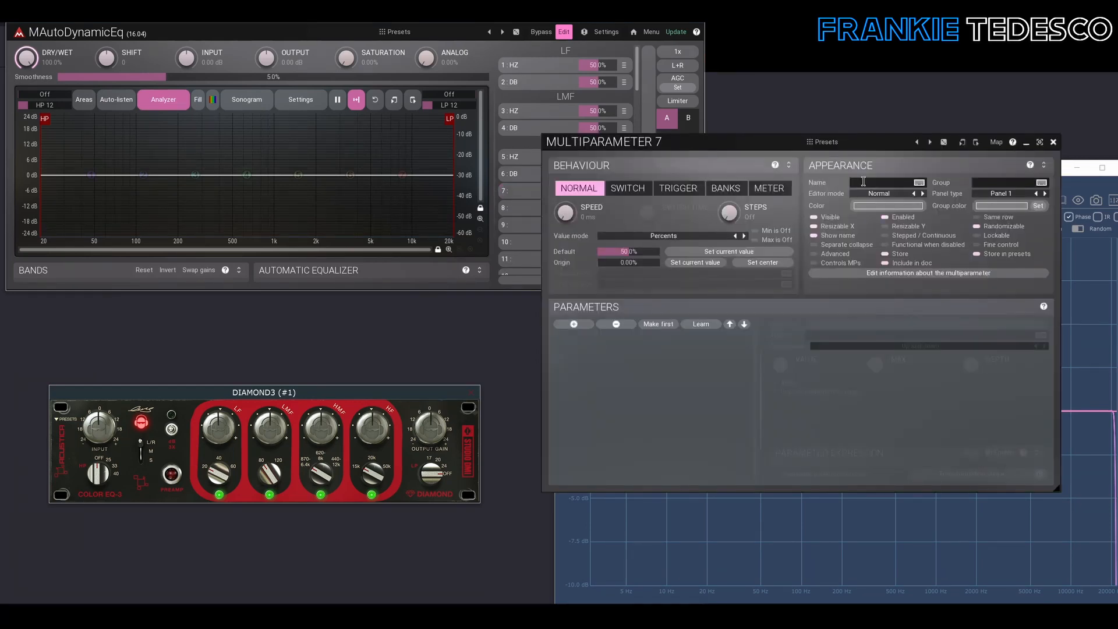
text(HZ)
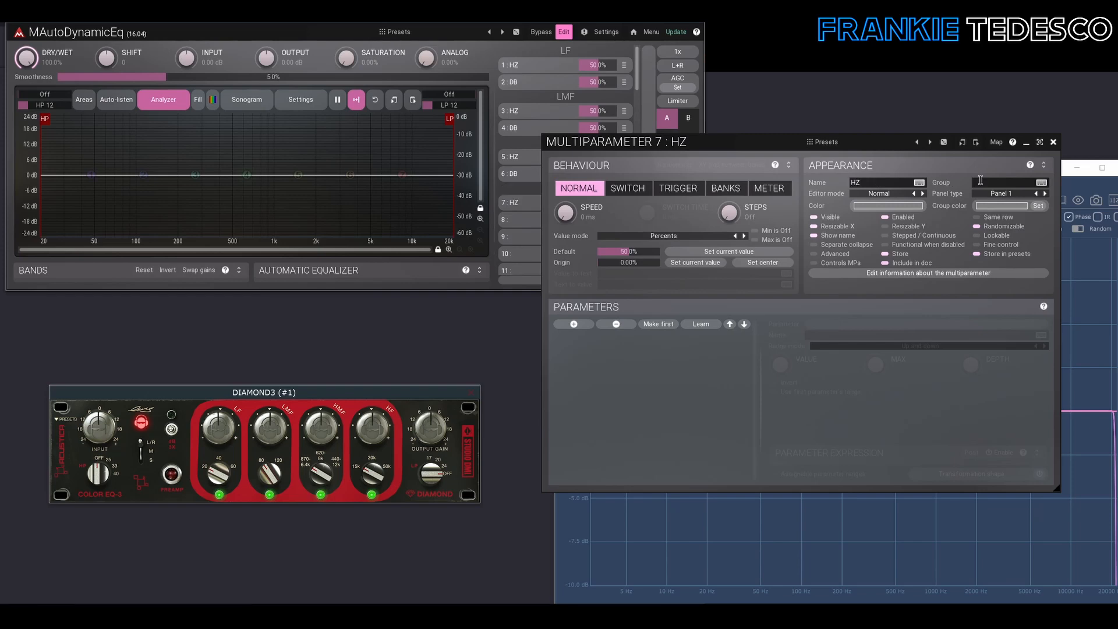
click(1054, 142)
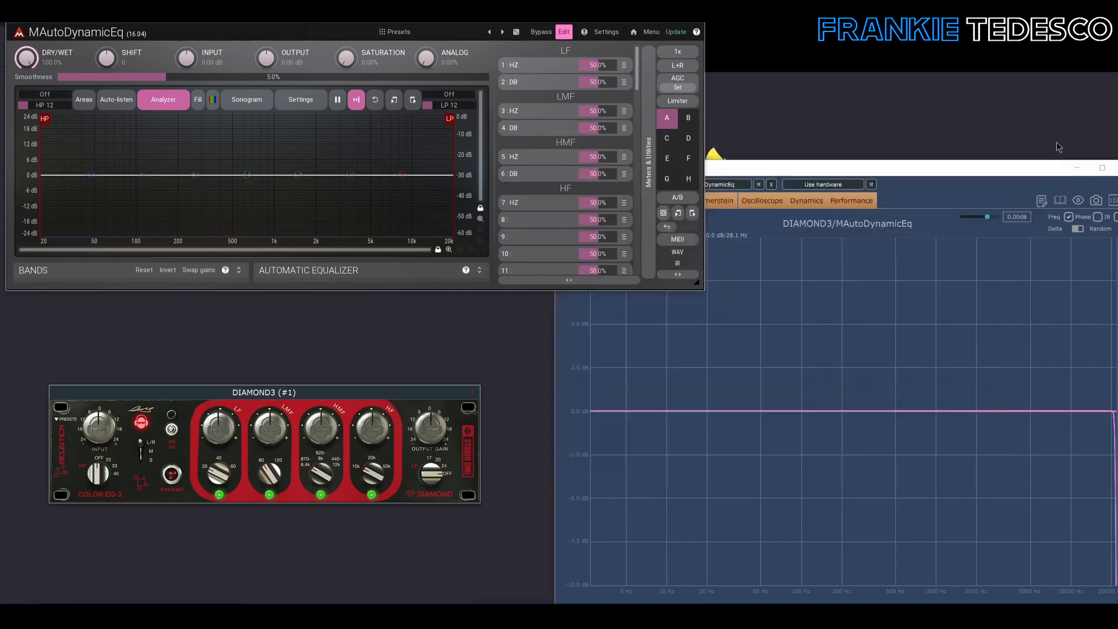
Name multiparameter 8 DB and assign it to the HF group.
click(579, 220)
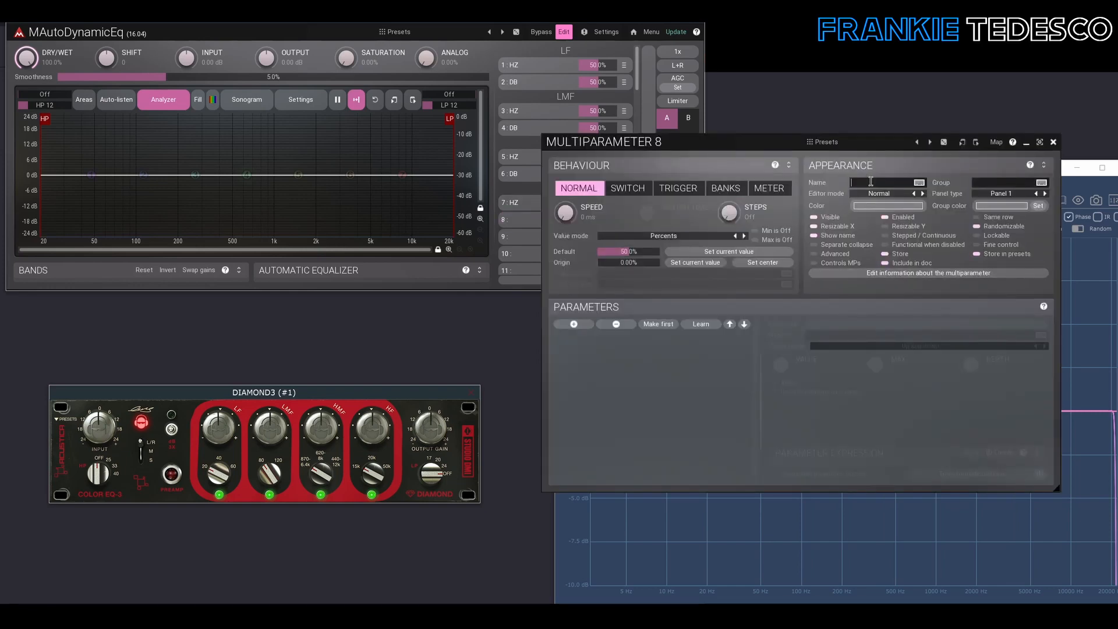
text(DB)
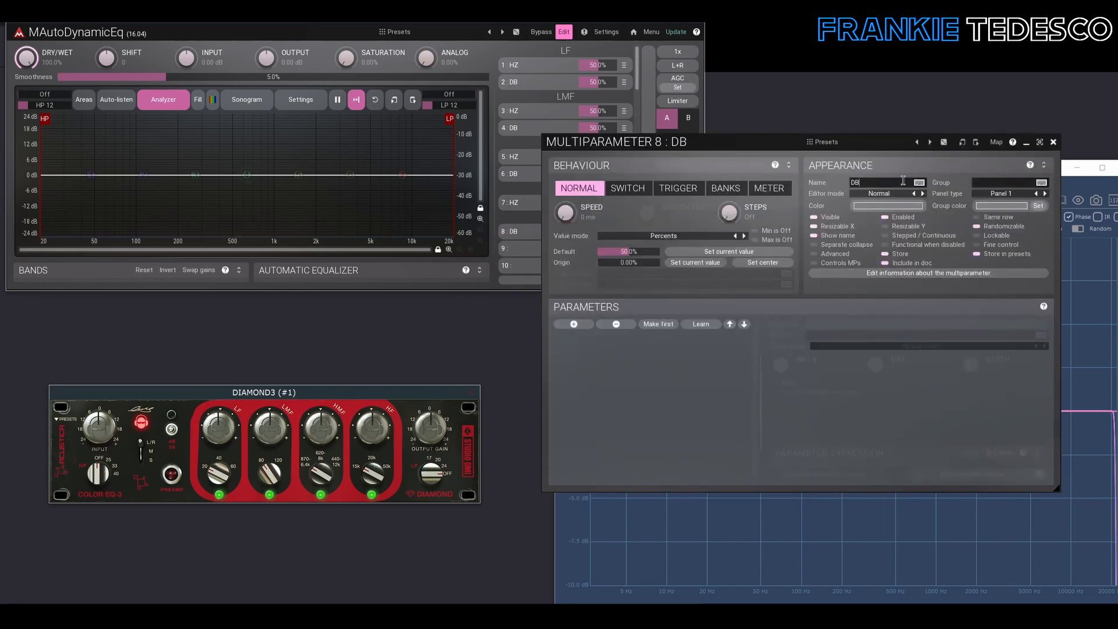
click(986, 182)
text(HF)
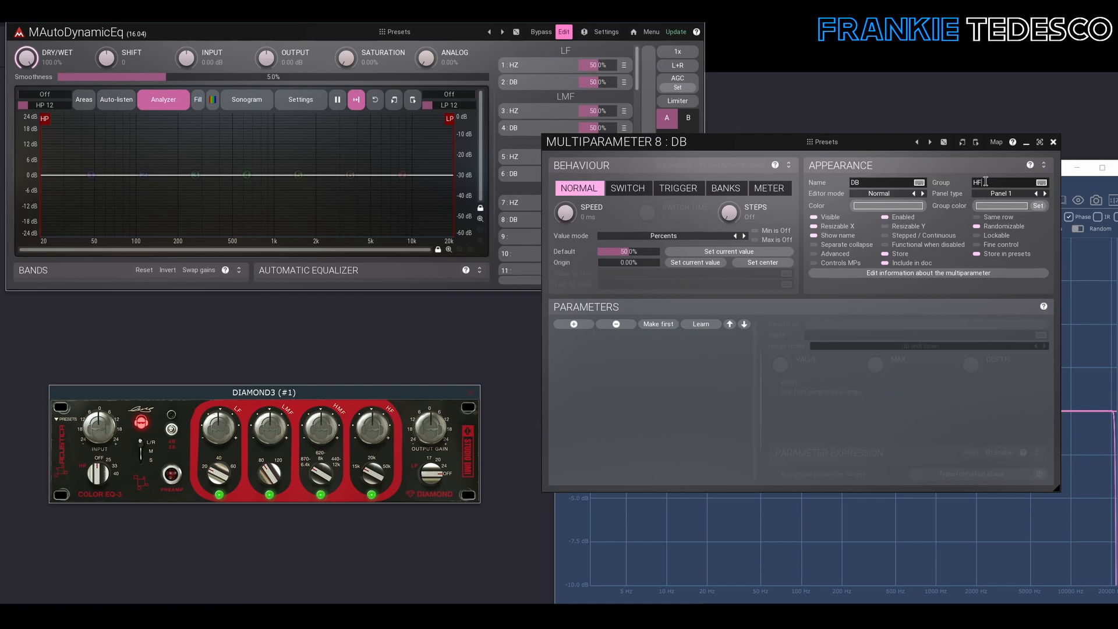
click(1053, 142)
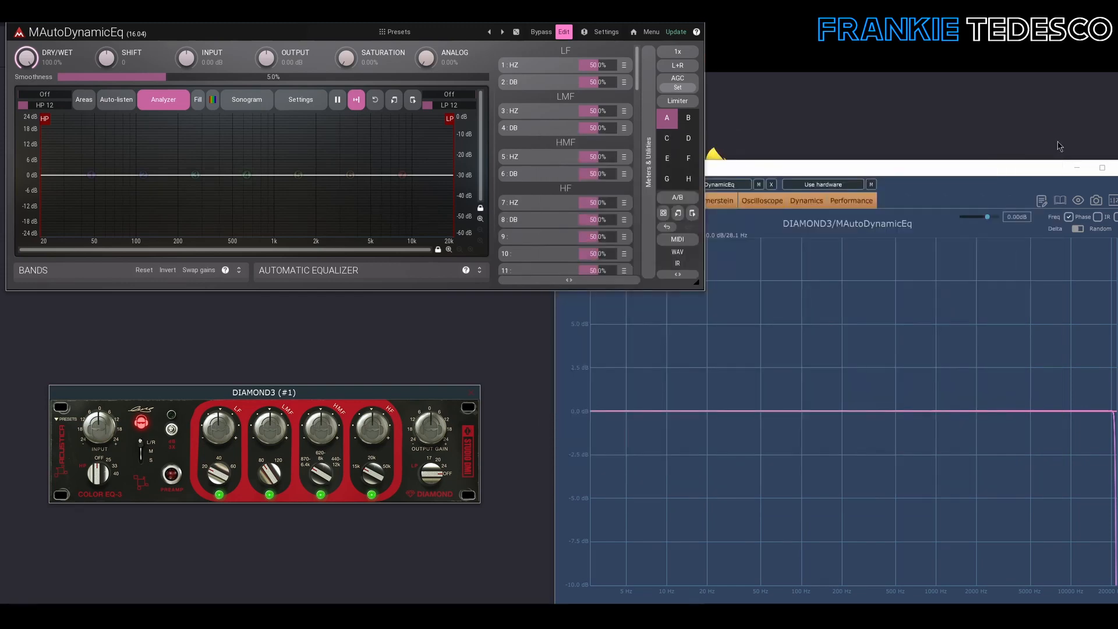
Add EQ 1's Frequency 1 as the controlled parameter of multiparameter 1, the LF group's HZ control.
click(561, 68)
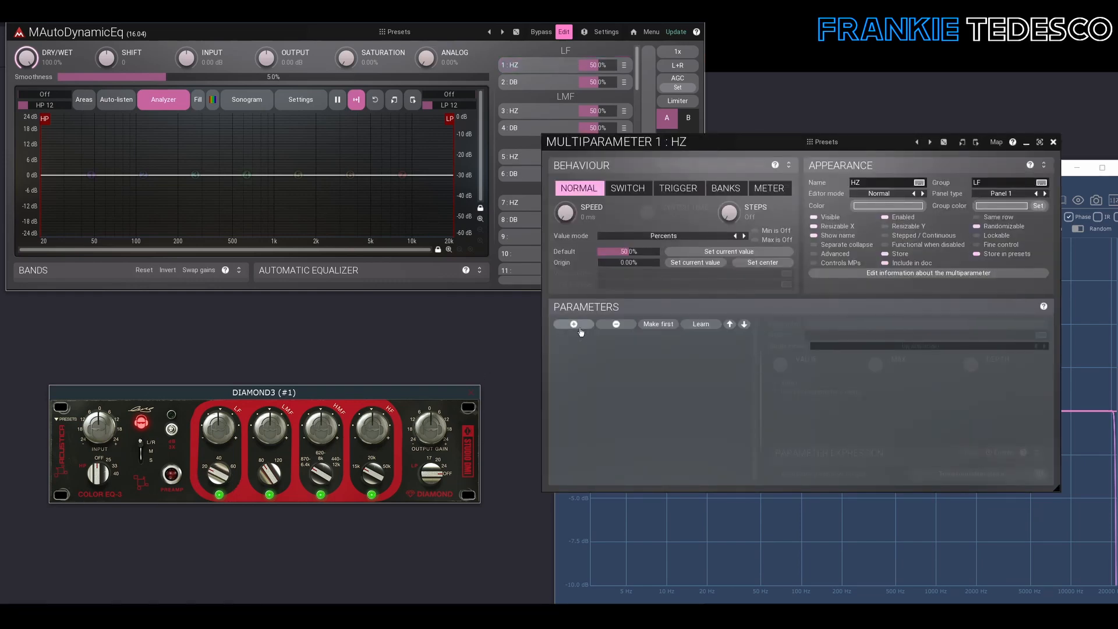
click(713, 238)
click(727, 270)
click(575, 324)
click(659, 261)
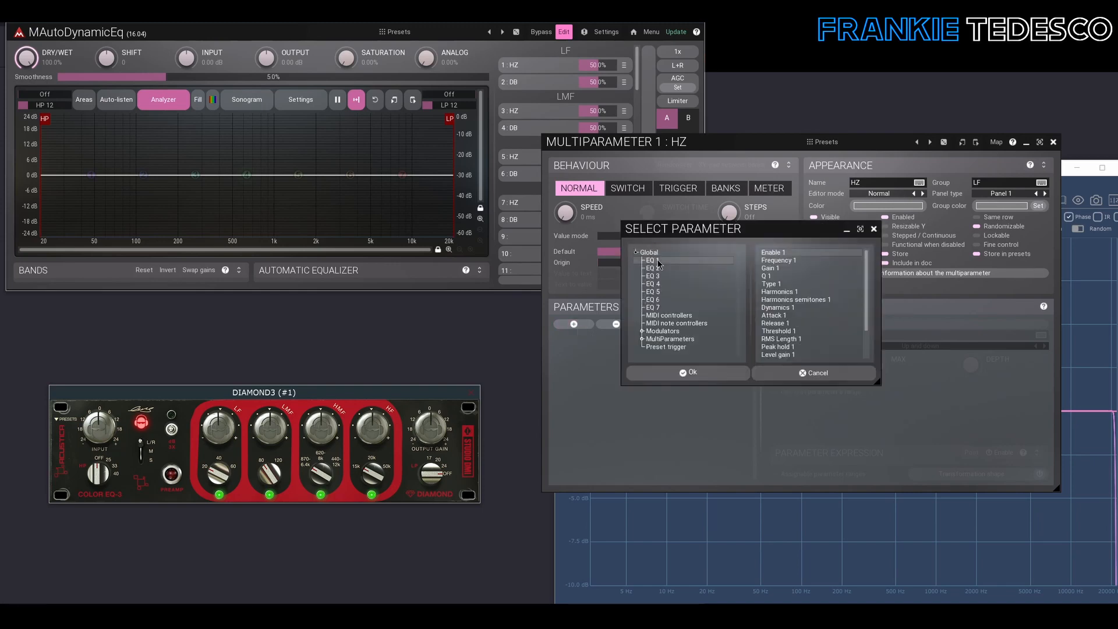
double_click(769, 261)
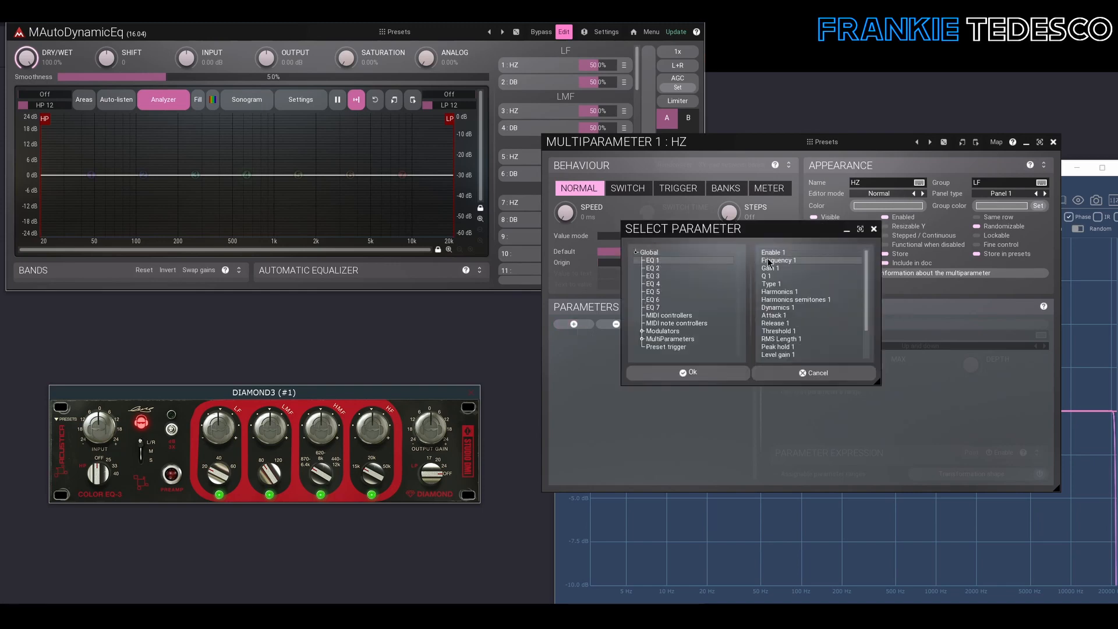
Switch the LF HZ multiparameter to Banks behaviour and name its first three banks 20, 40 and 60.
click(720, 188)
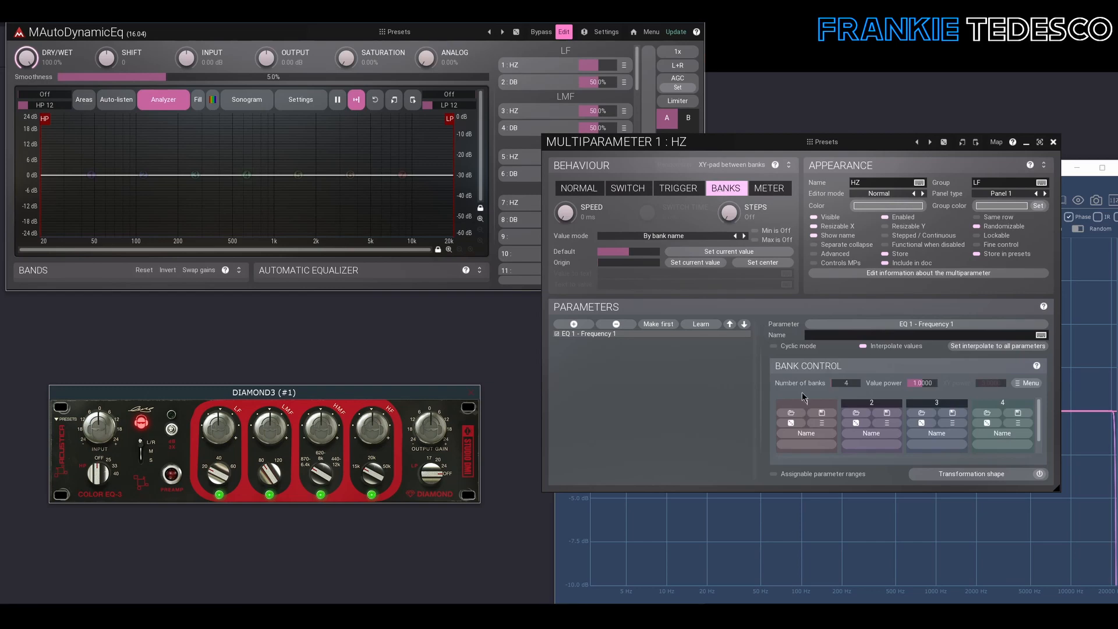
click(800, 434)
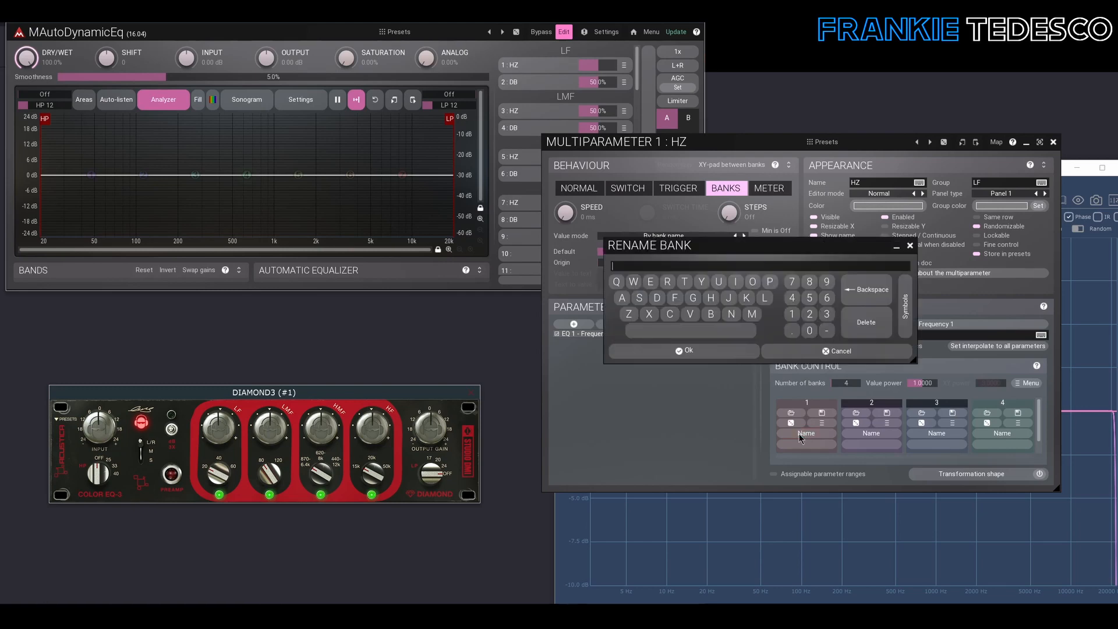
key(Return)
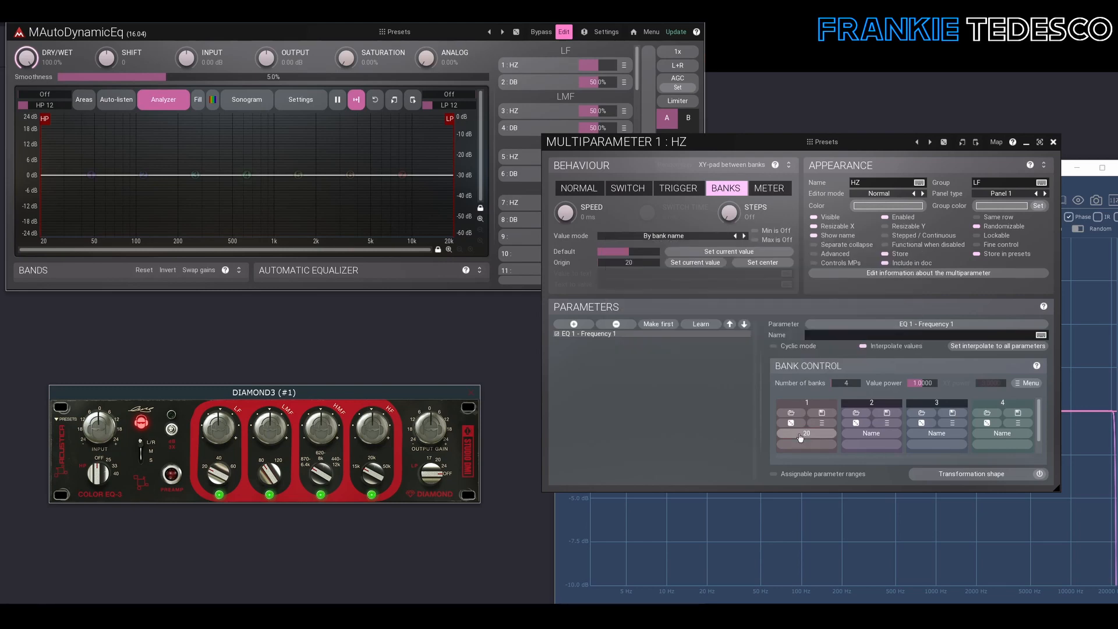
click(880, 438)
text(4)
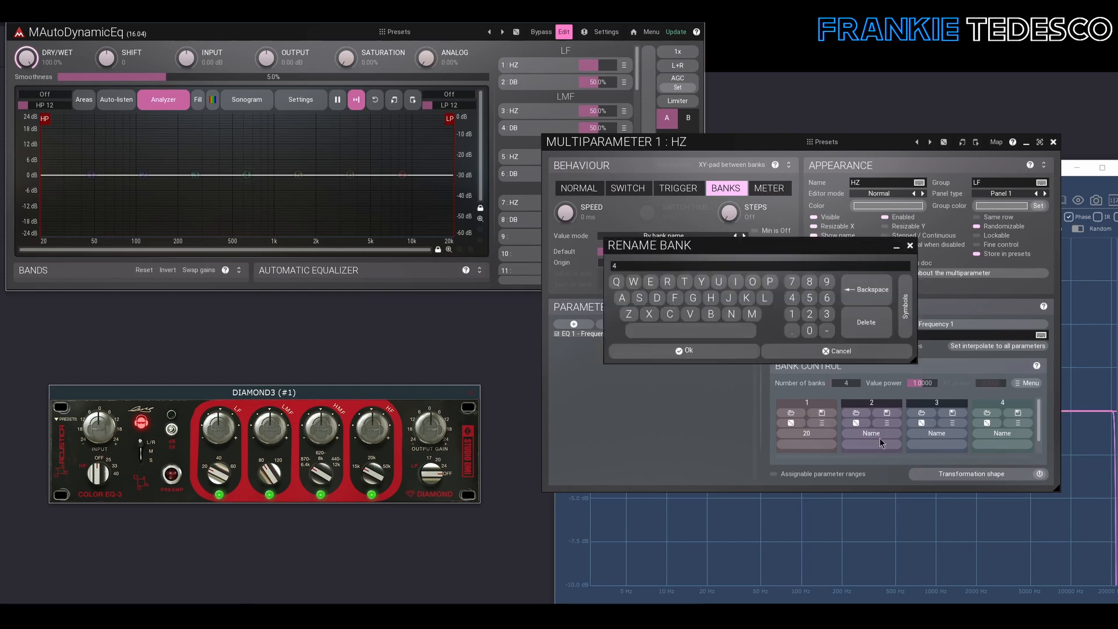
text(0)
key(Return)
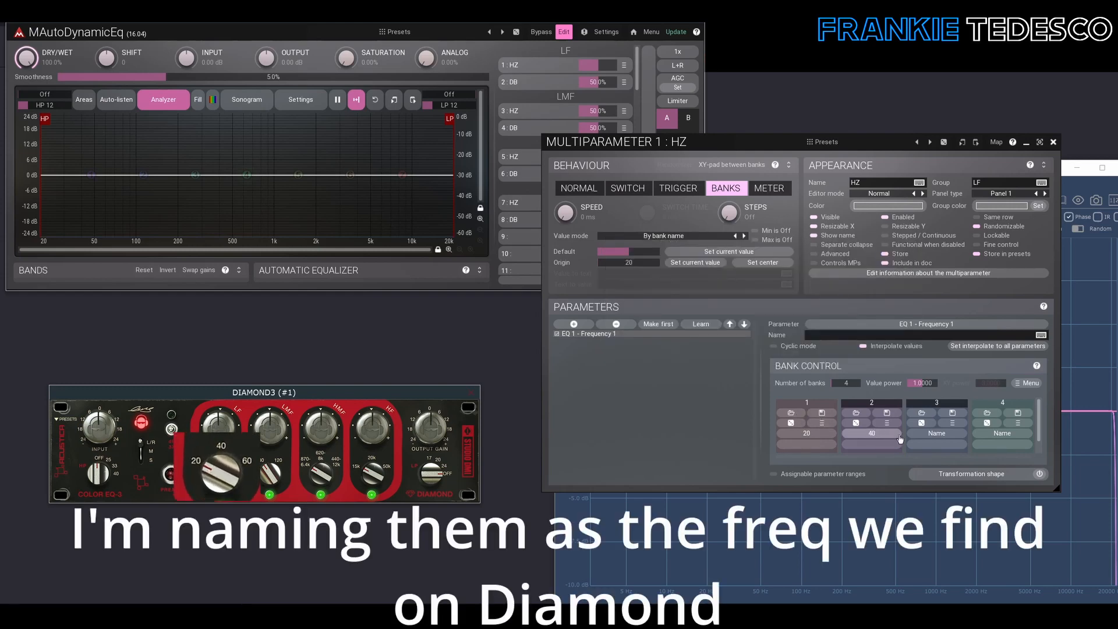
click(934, 435)
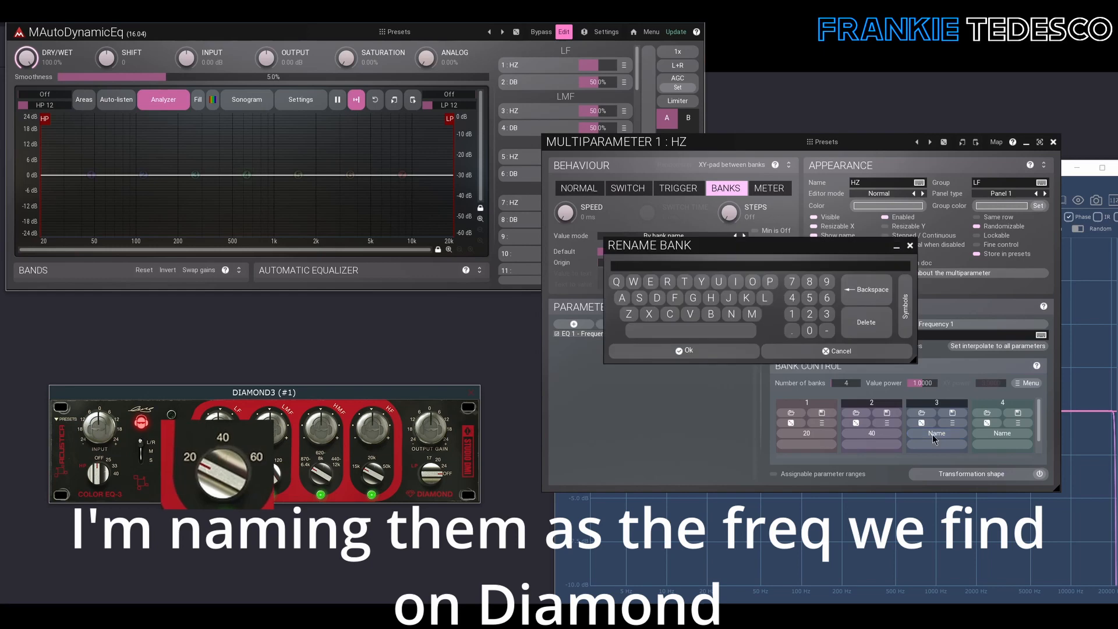
text(60)
key(Return)
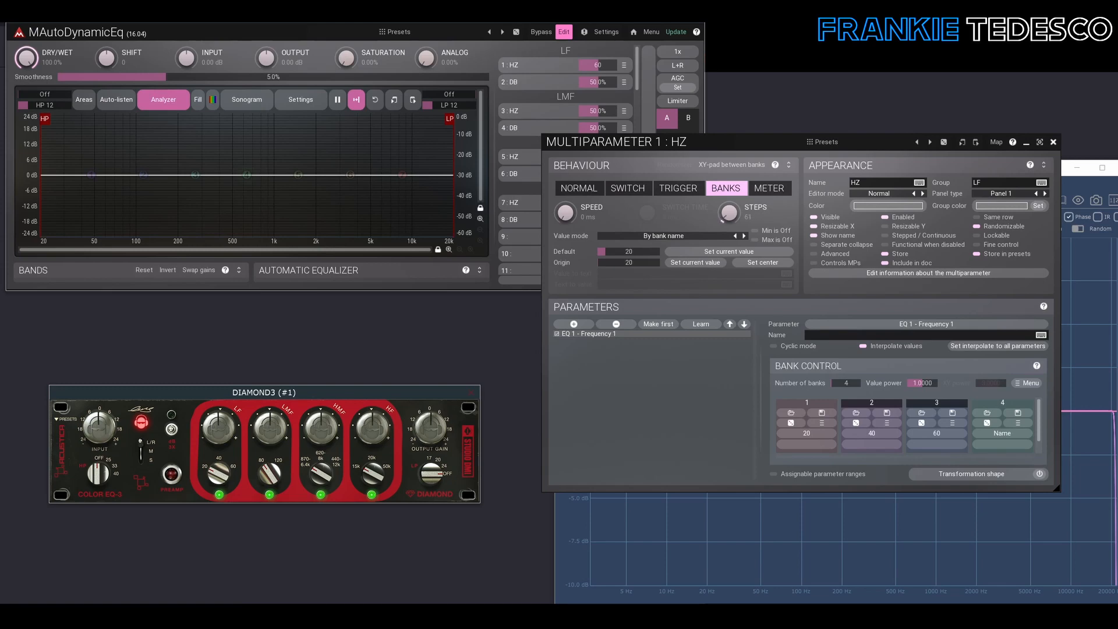
Set the number of steps of the LF HZ multiparameter to 3.
drag(735, 207, 735, 217)
double_click(748, 214)
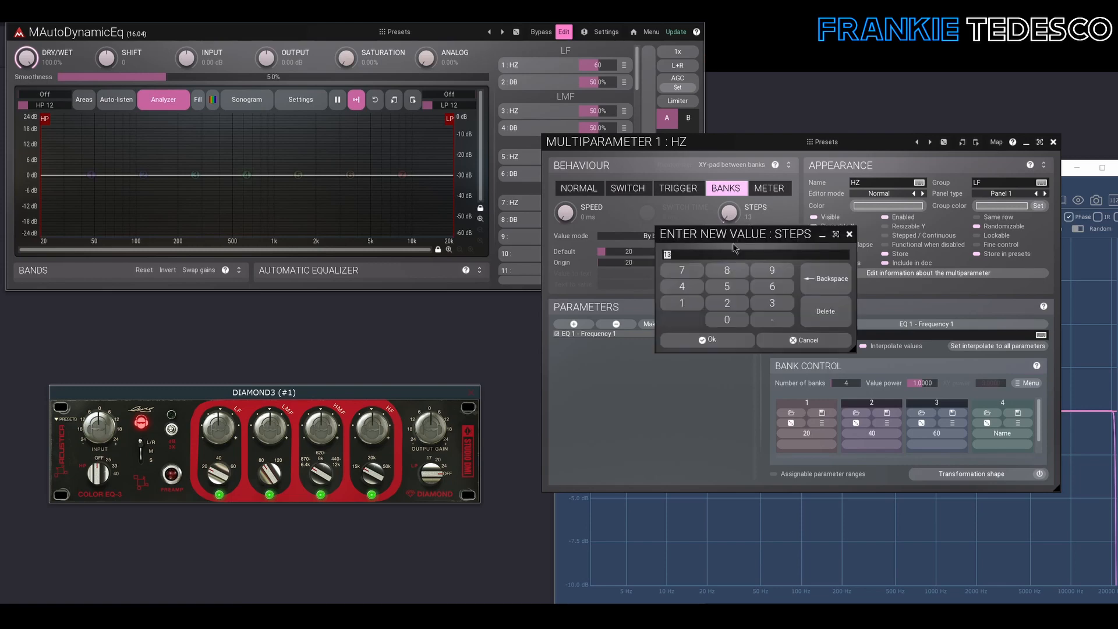
click(772, 303)
click(725, 339)
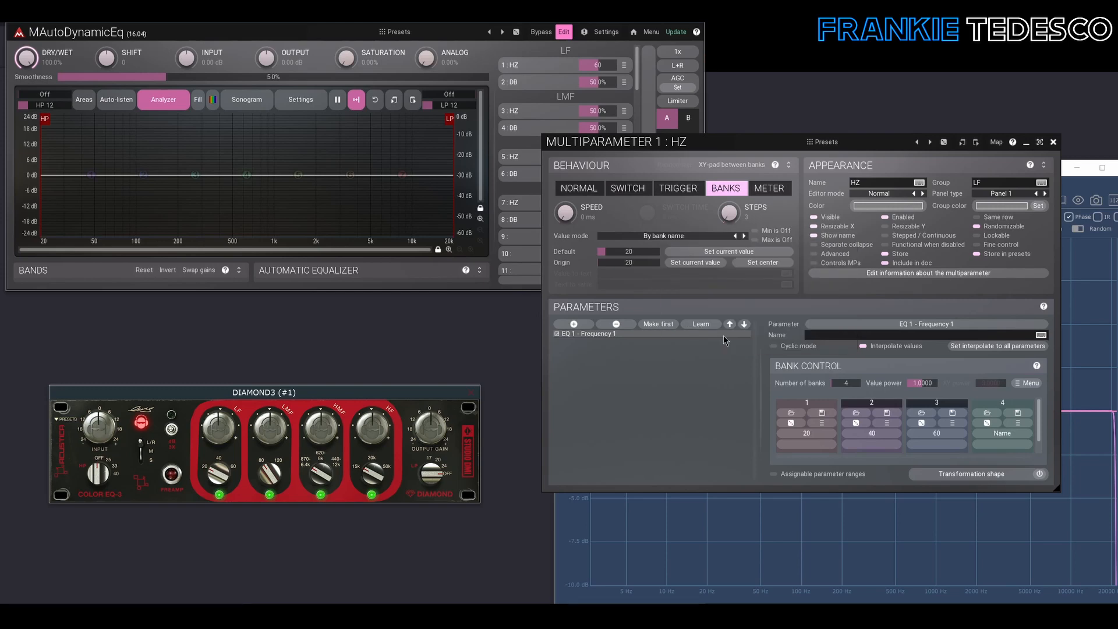
Try the LF HZ knob's steps on the easy screen and set the multiparameter's number of banks to 3.
click(563, 32)
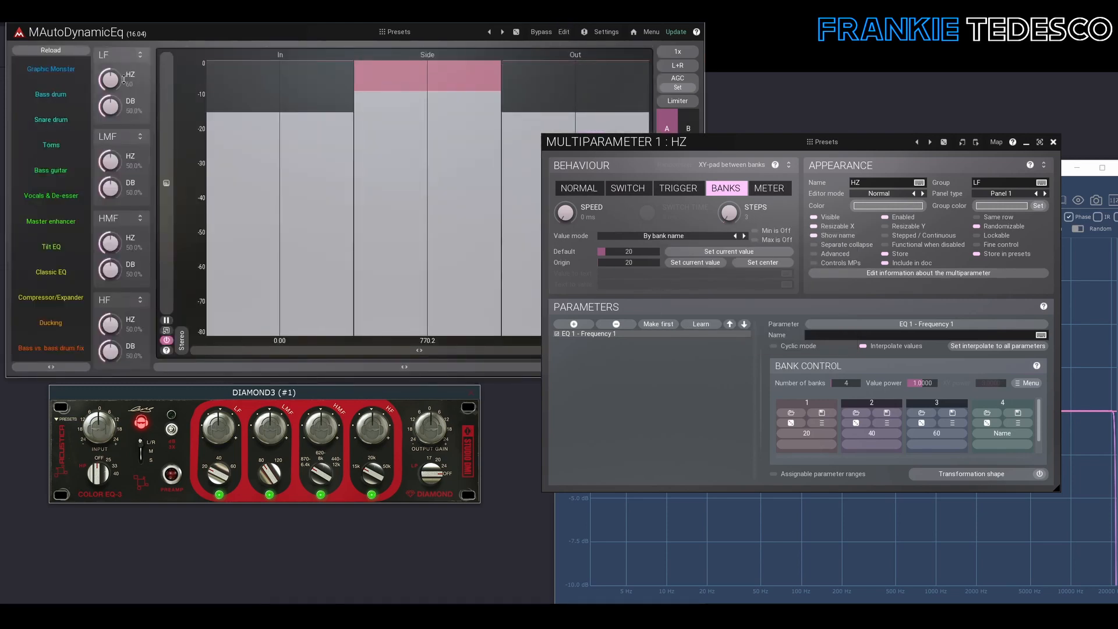
drag(109, 80, 109, 113)
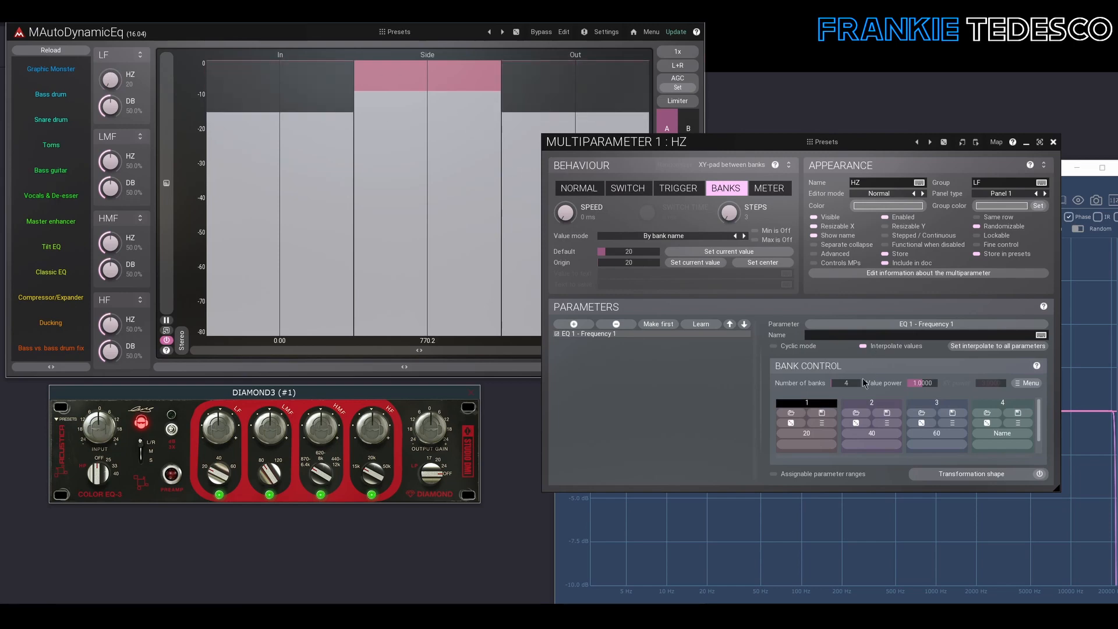
double_click(843, 387)
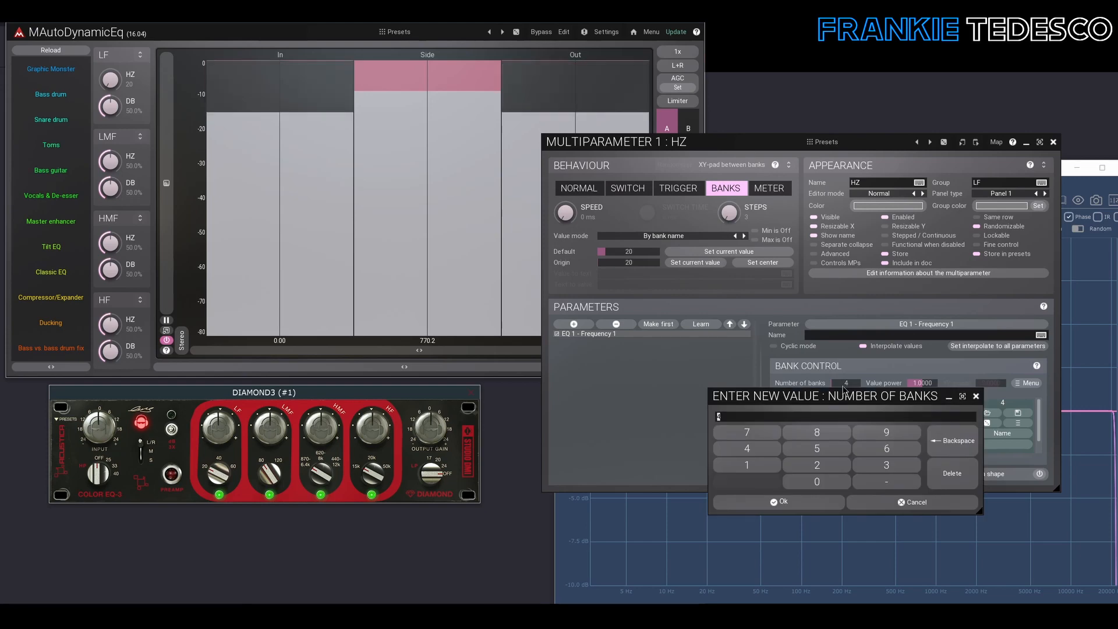
text(3)
key(Return)
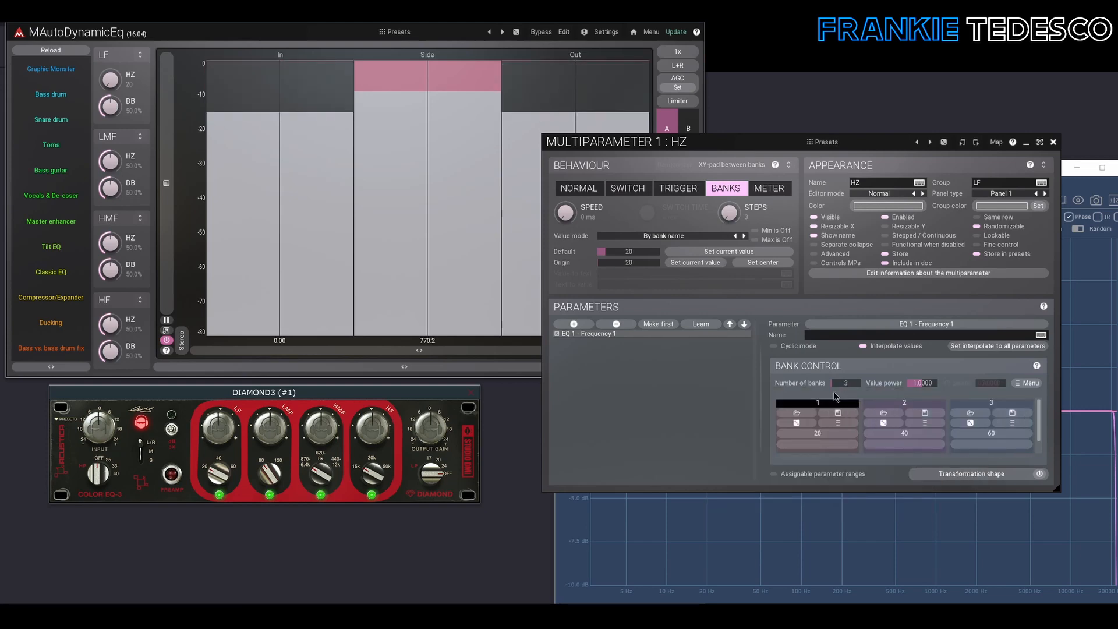
drag(115, 88, 115, 29)
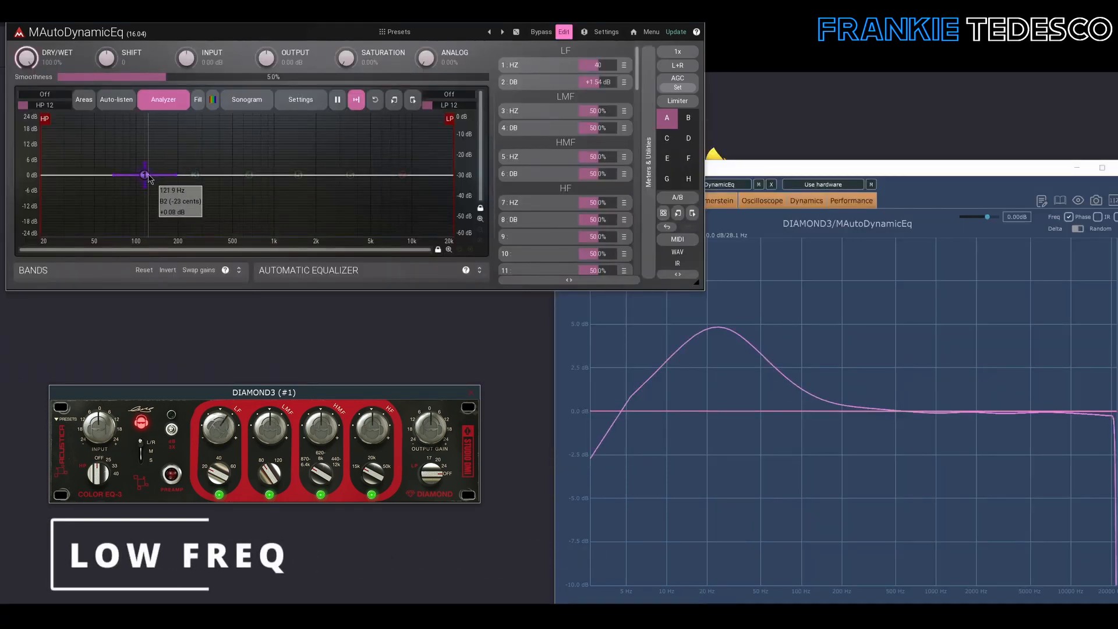
Shape EQ band 1 into a low-shelf boost of about 5 dB near 60 Hz, and set the high-pass filter to about 21.2 Hz.
drag(144, 174, 109, 158)
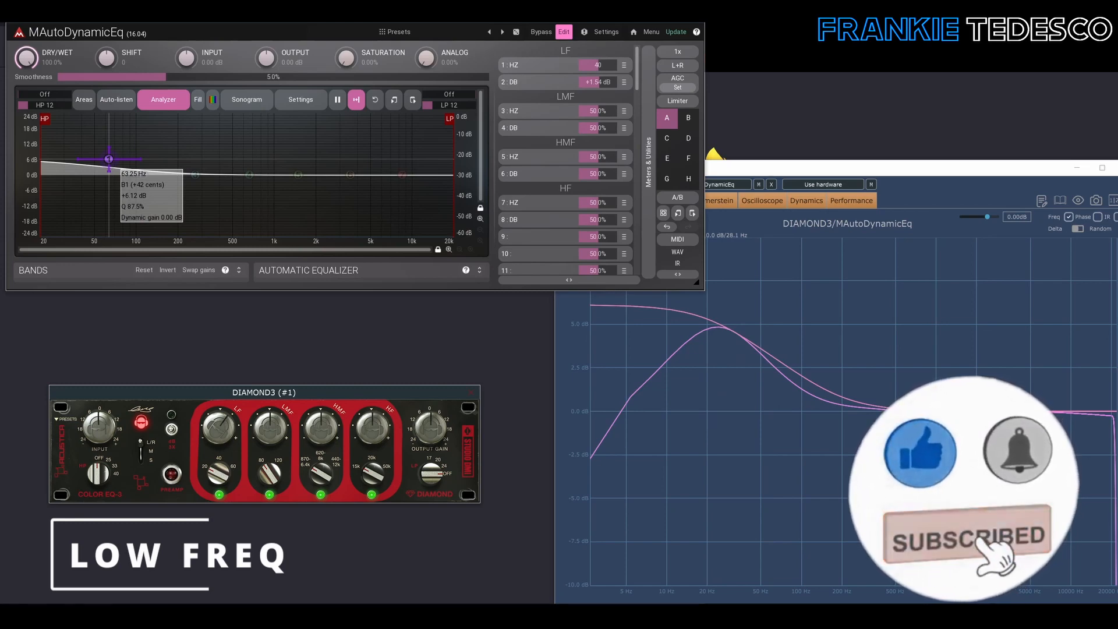
drag(109, 159, 105, 160)
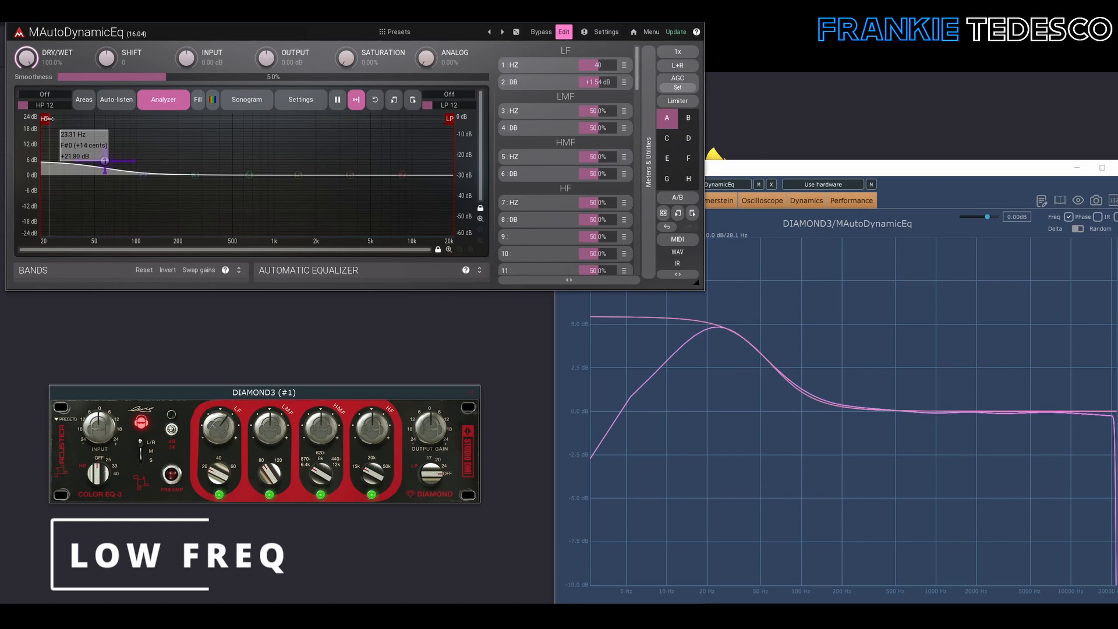
mouse_move(51, 118)
mouse_down()
mouse_move(92, 156)
mouse_move(41, 136)
mouse_up()
right_click(41, 136)
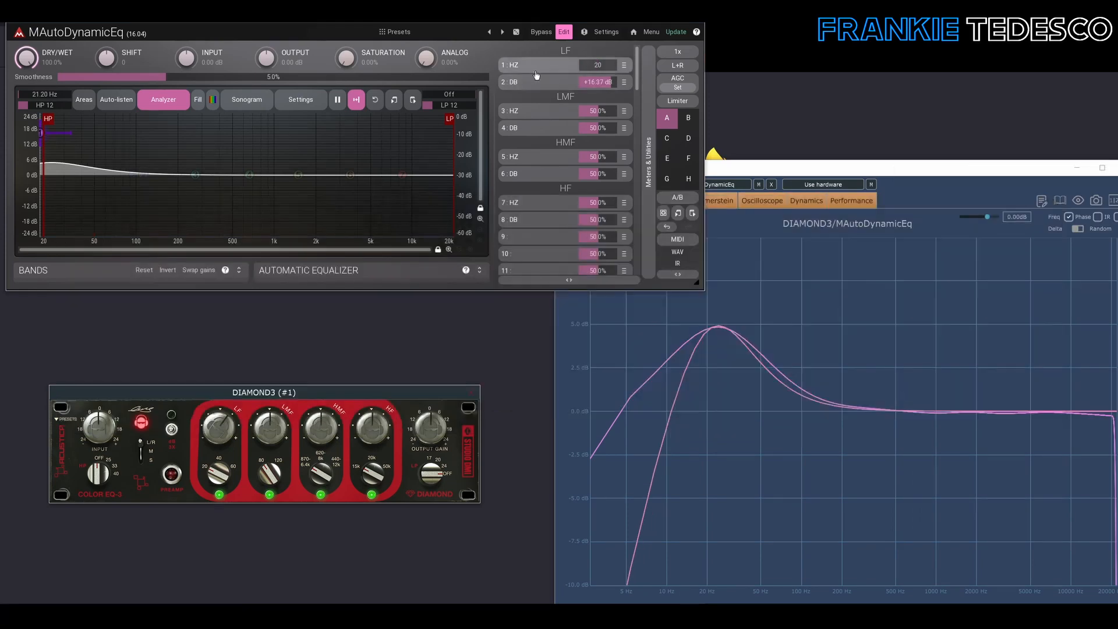
Add EQ 1's Q as a second parameter controlled by the LF HZ multiparameter.
click(539, 67)
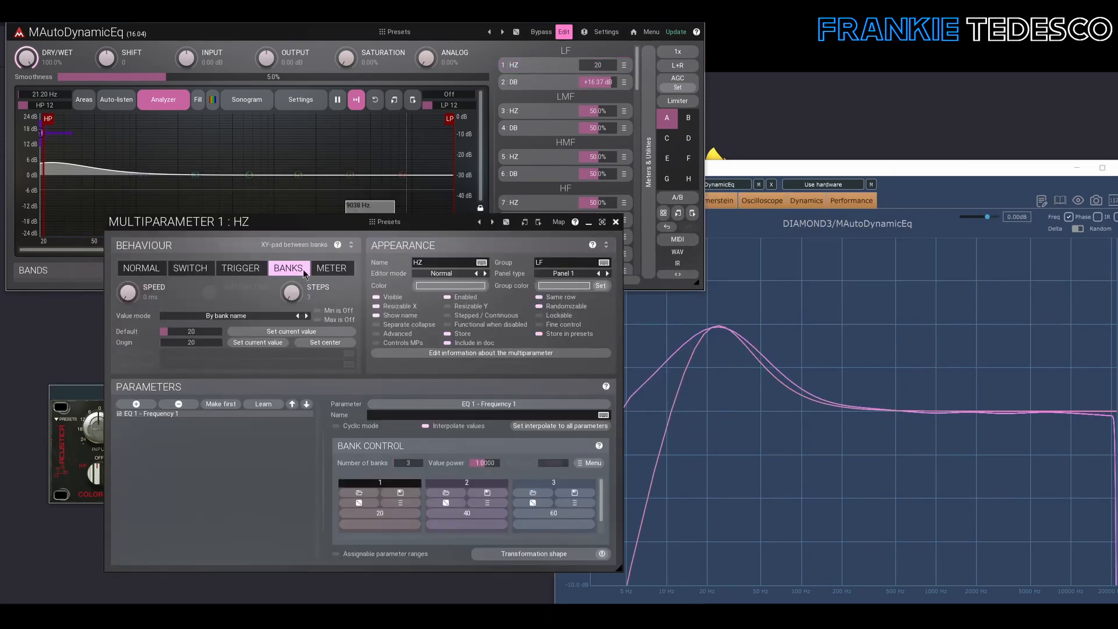
click(138, 404)
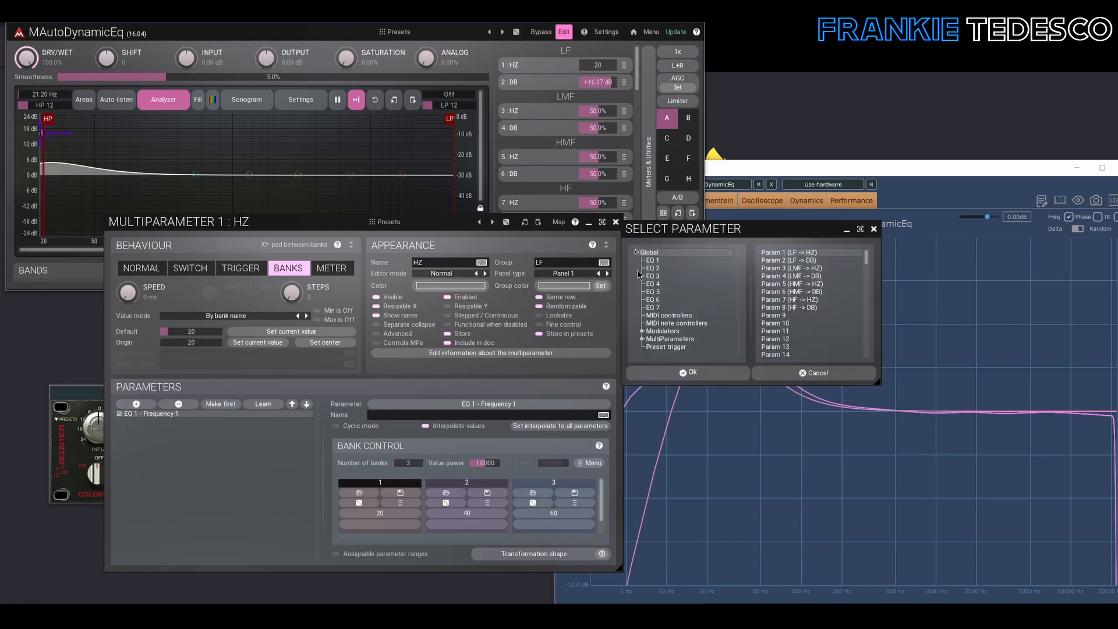
click(655, 262)
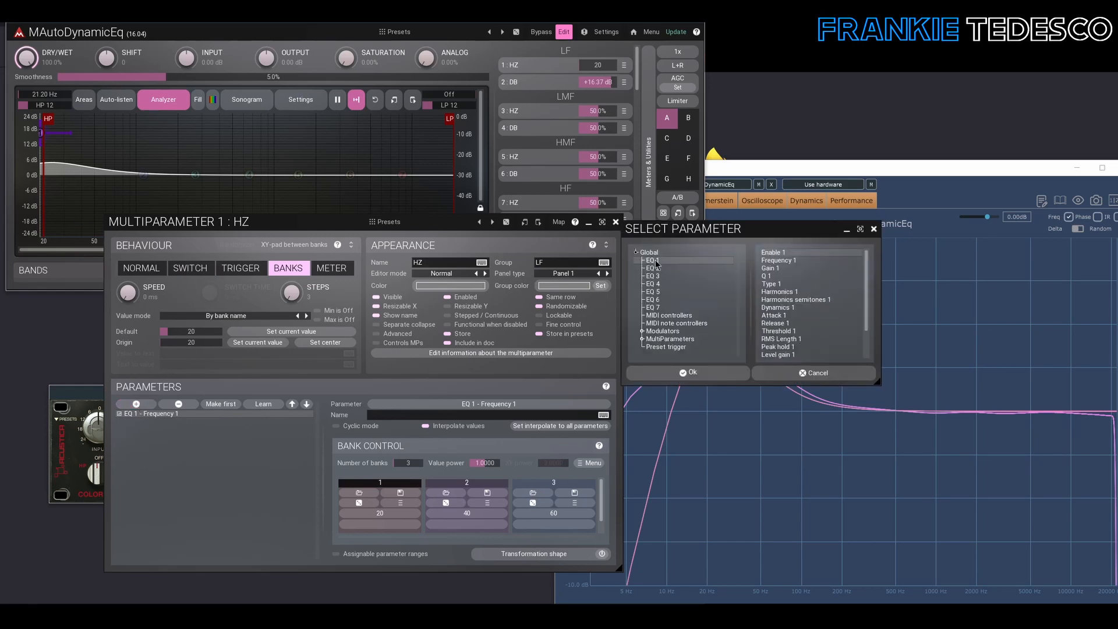
double_click(768, 276)
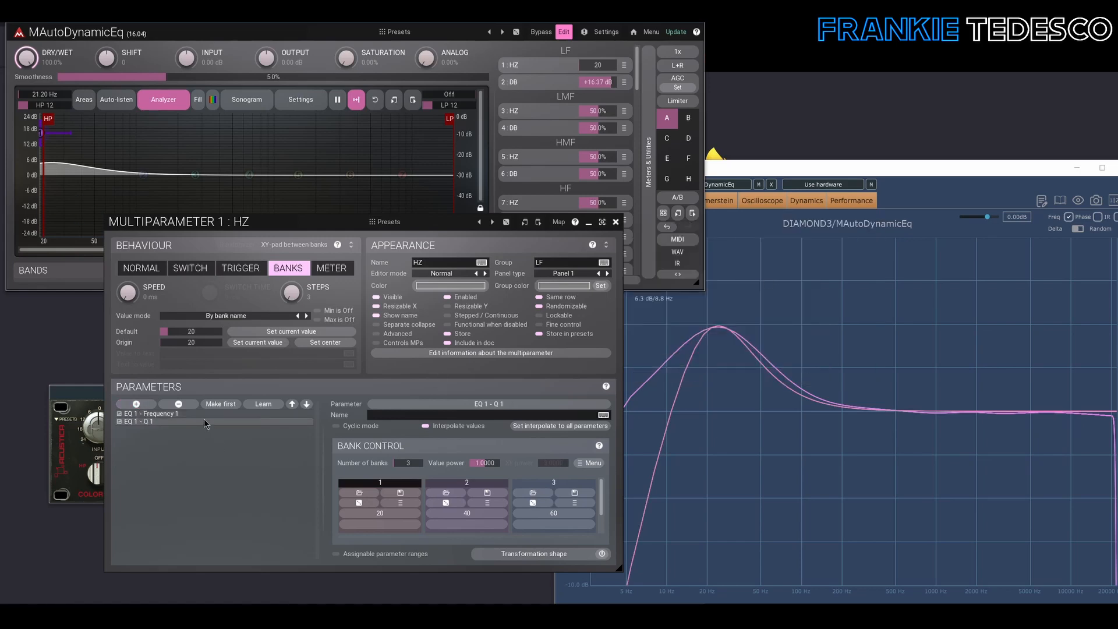
Match band 1 to the measured 20 Hz curve with a Q of about 94.1% and a gain of about +14.93 dB.
double_click(42, 137)
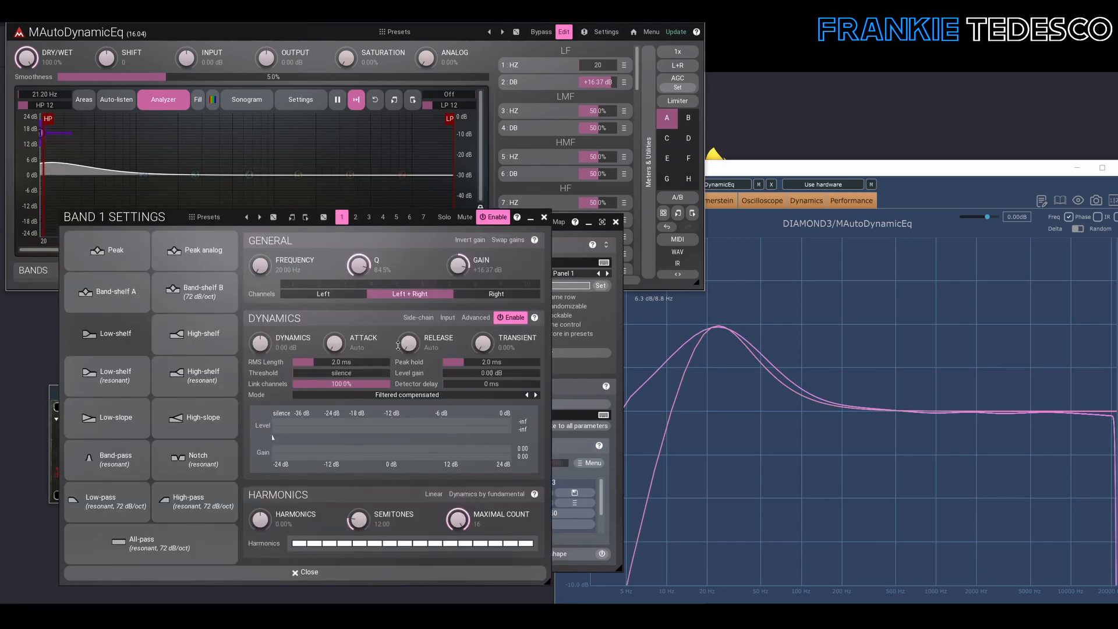
drag(359, 265, 358, 253)
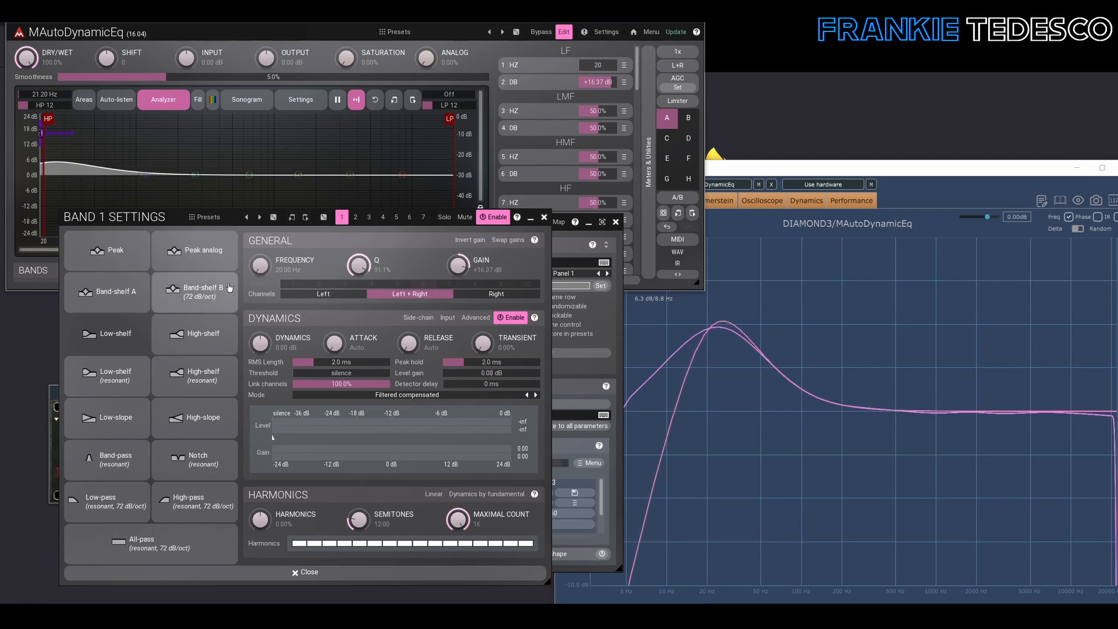
drag(451, 269, 452, 273)
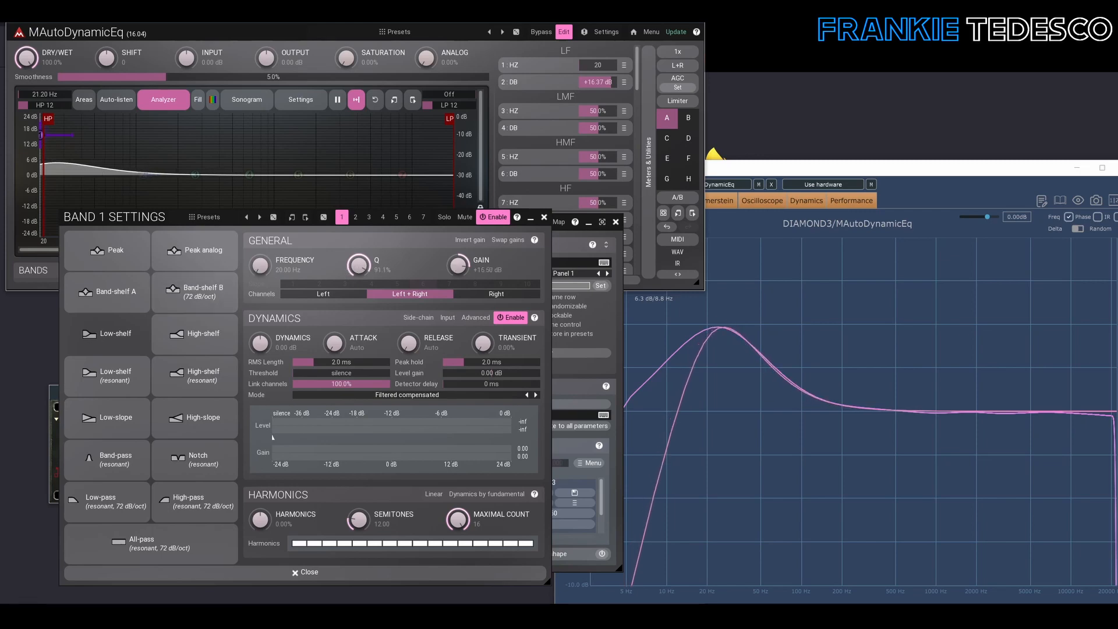
drag(360, 271, 360, 269)
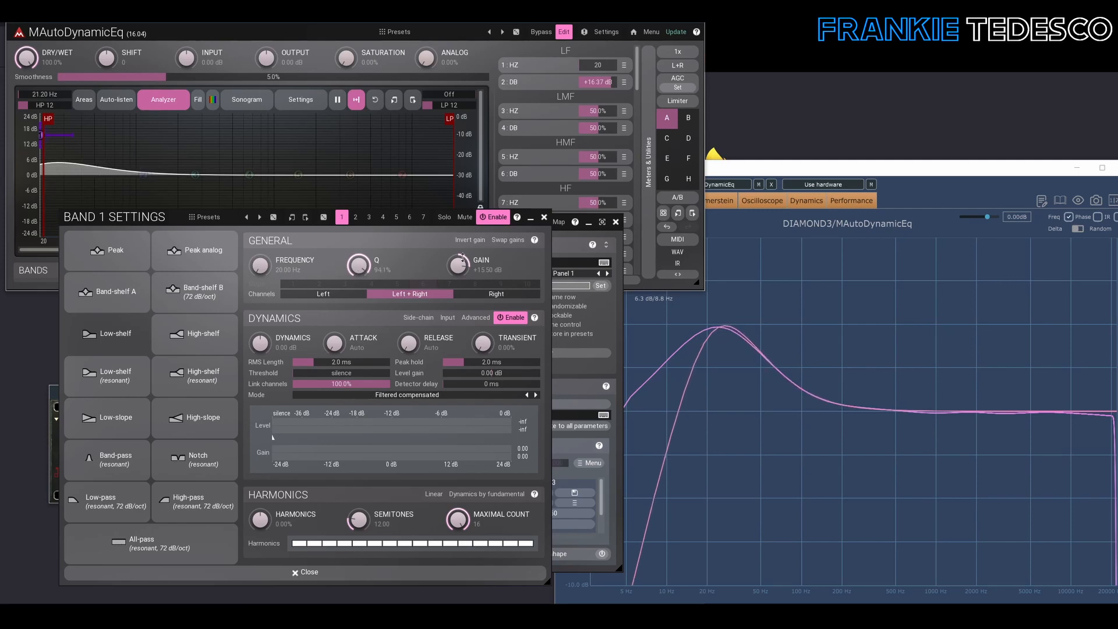
drag(463, 256, 453, 264)
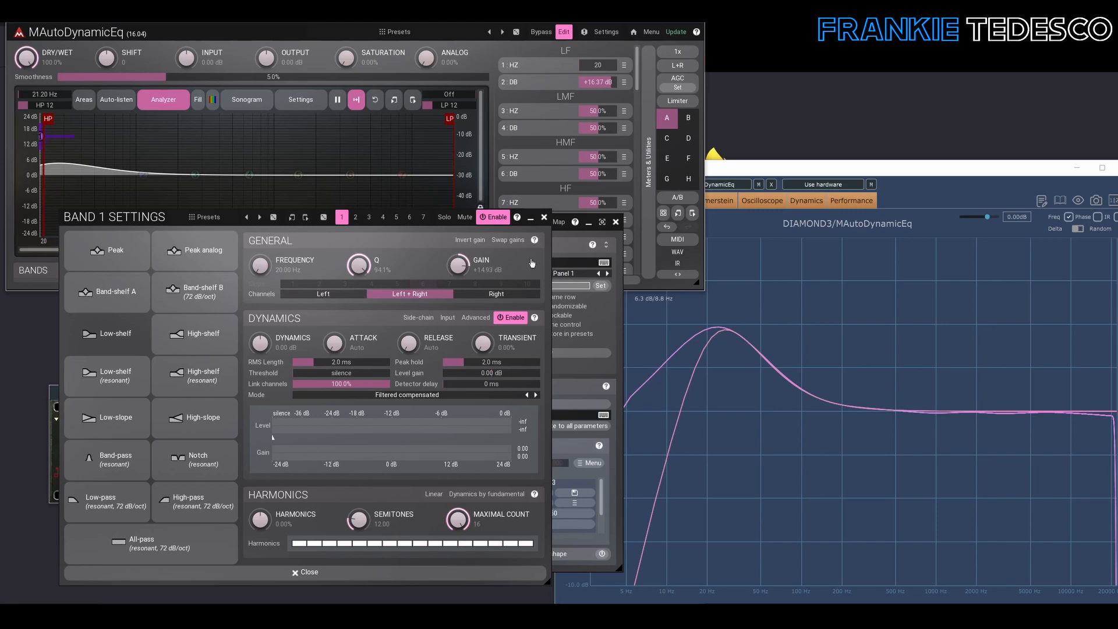
click(544, 217)
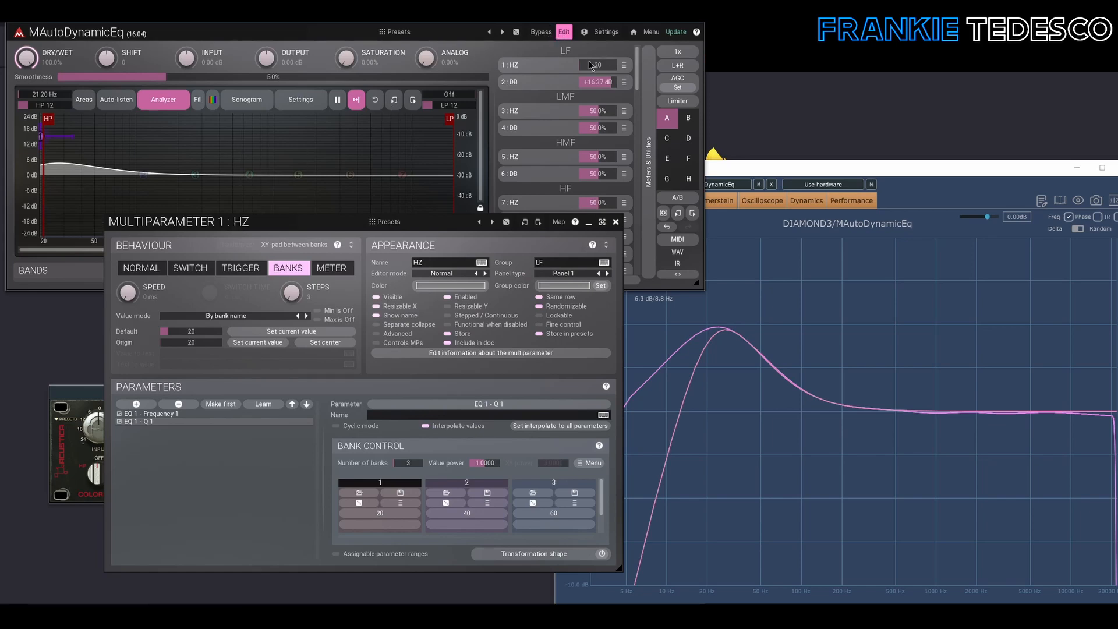
Switch the LF HZ multiparameter to 40 and lower band 1's gain to about +5.3 dB.
drag(594, 65, 611, 65)
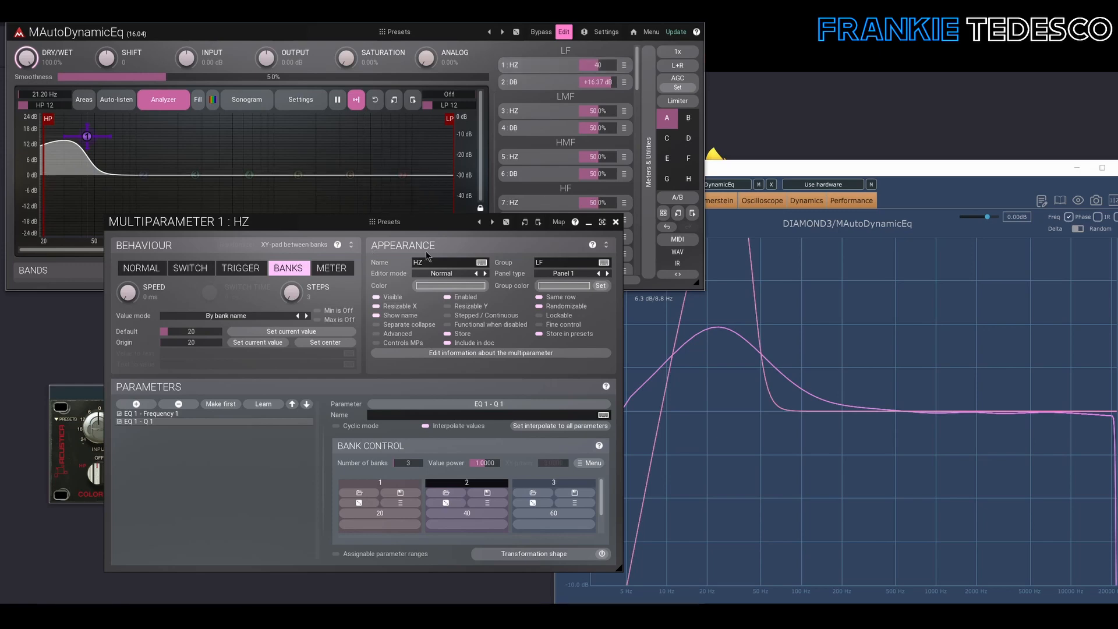
right_click(87, 137)
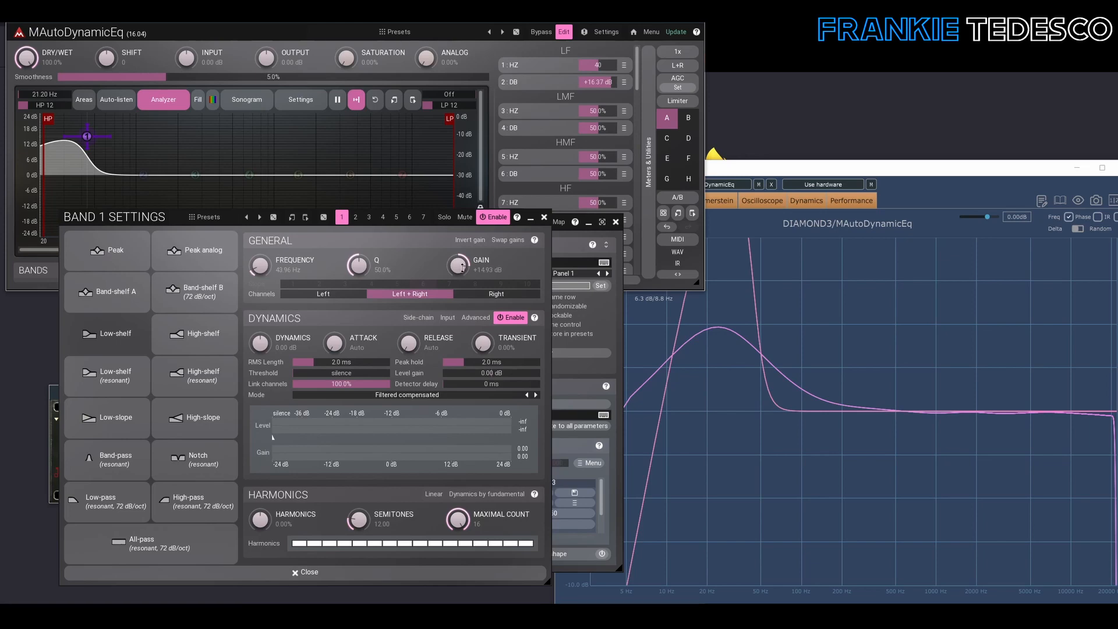
drag(462, 266, 462, 298)
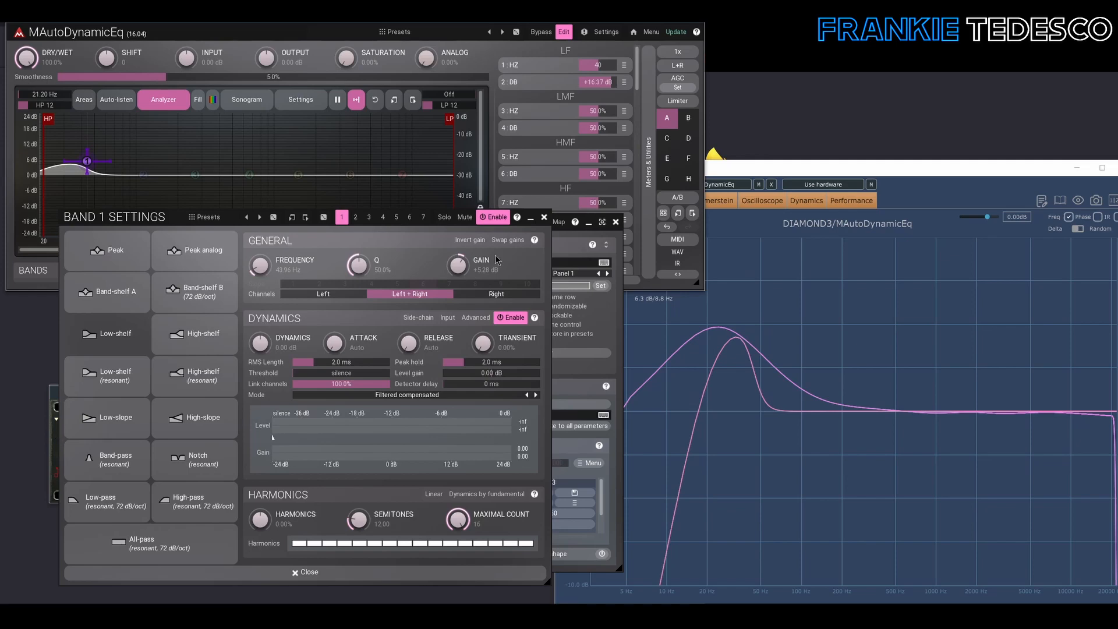
click(545, 217)
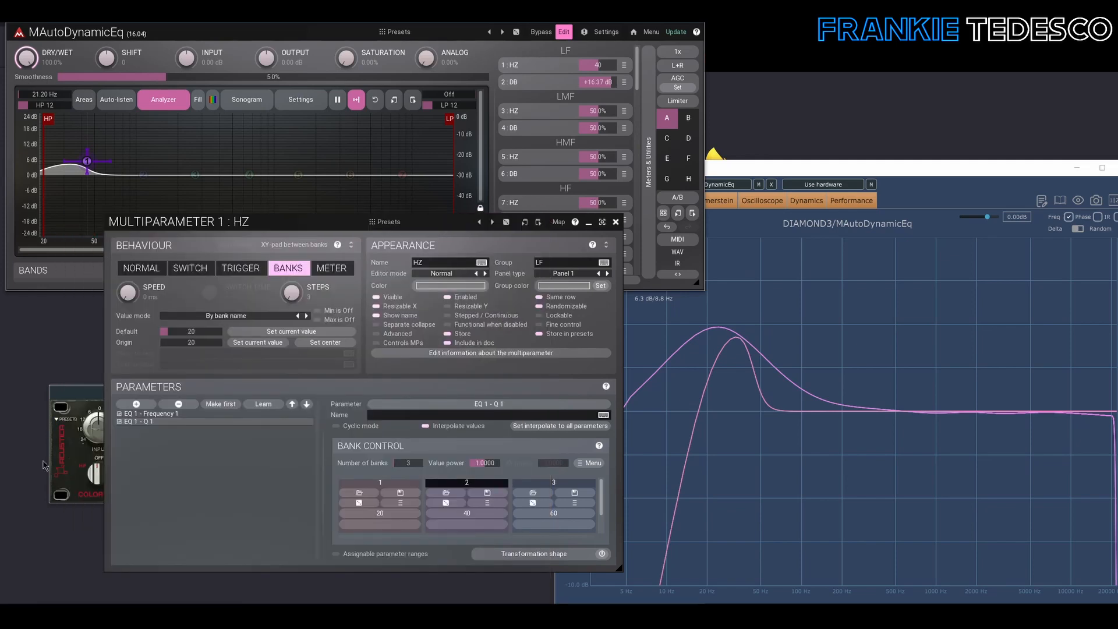
click(616, 222)
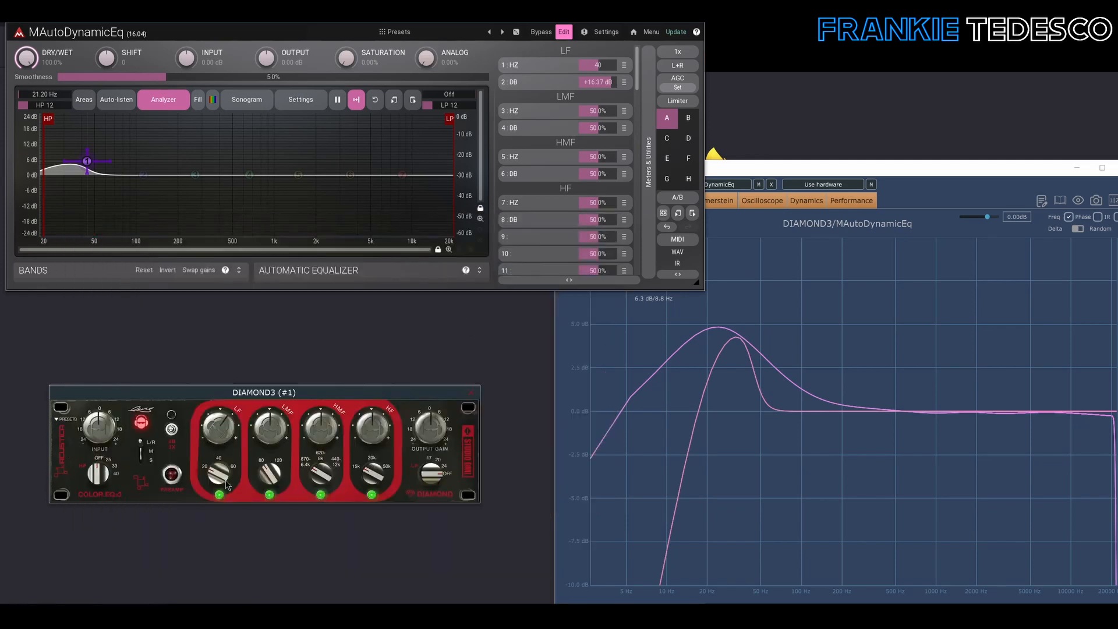
Switch the Diamond EQ's LF frequency to 40 and roughly match band 1 at about 70 Hz, 93.5% Q and +7.87 dB gain.
drag(223, 478, 226, 437)
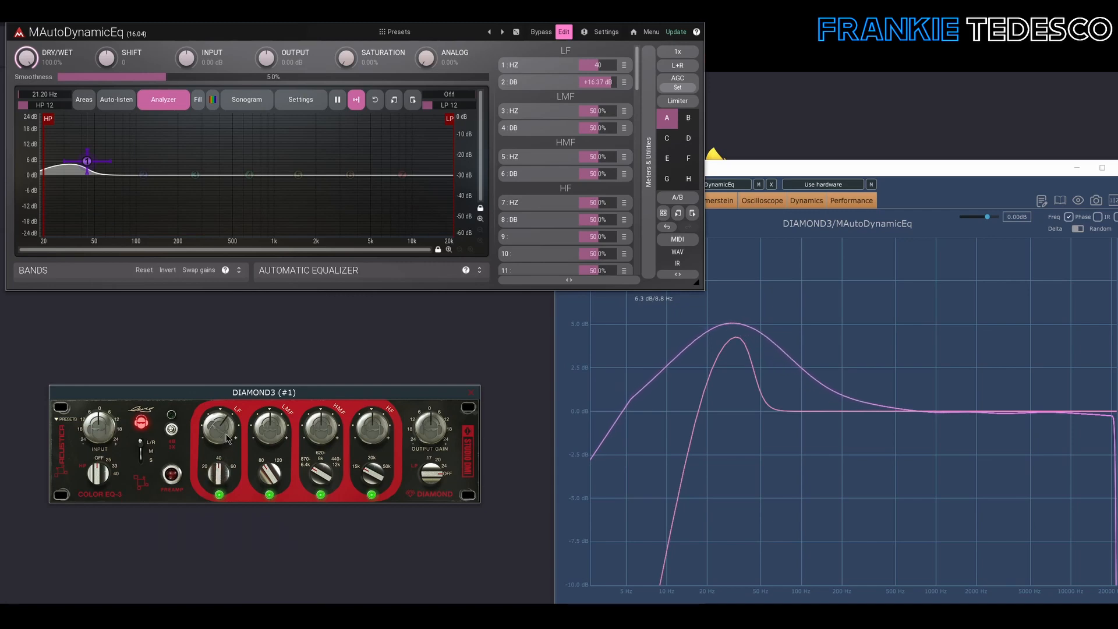
mouse_move(87, 165)
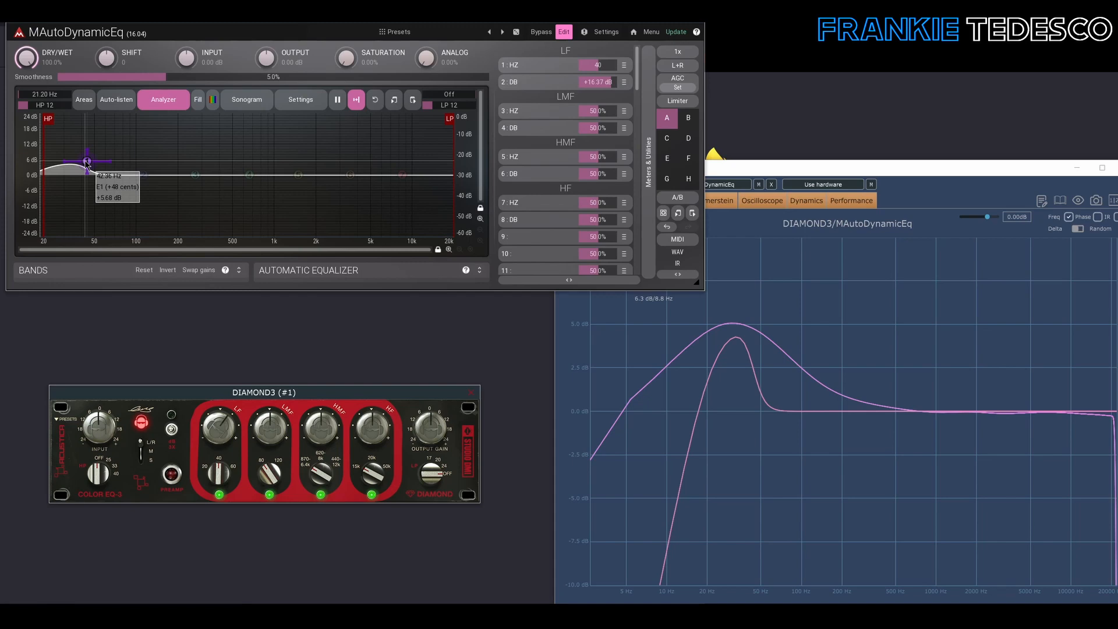
double_click(86, 163)
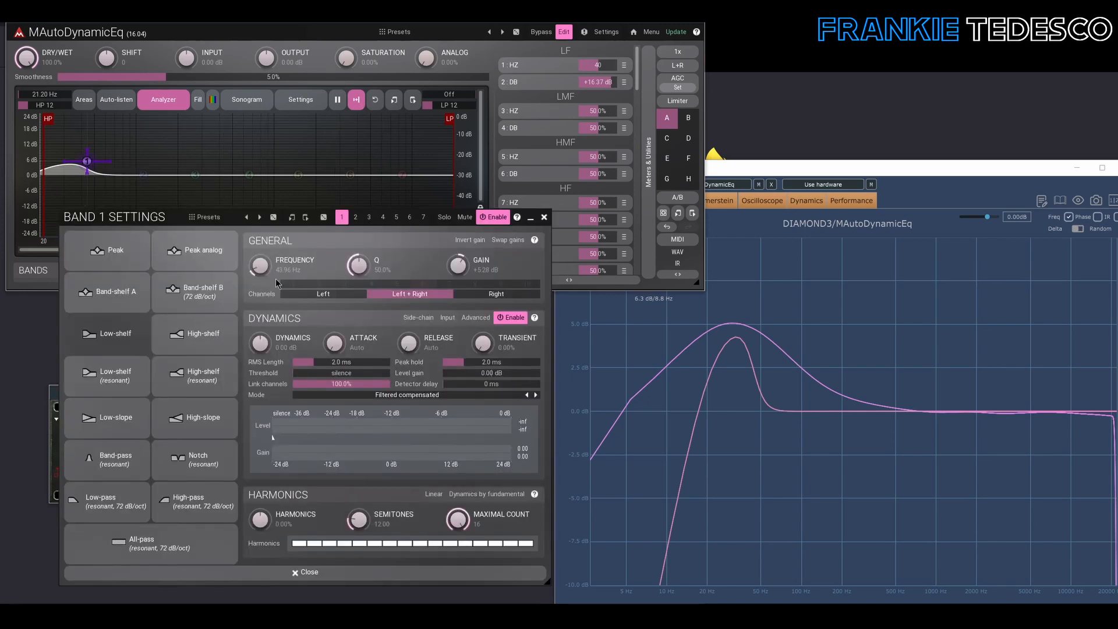
drag(278, 284, 262, 238)
drag(361, 273, 361, 255)
drag(263, 267, 262, 291)
drag(448, 272, 448, 258)
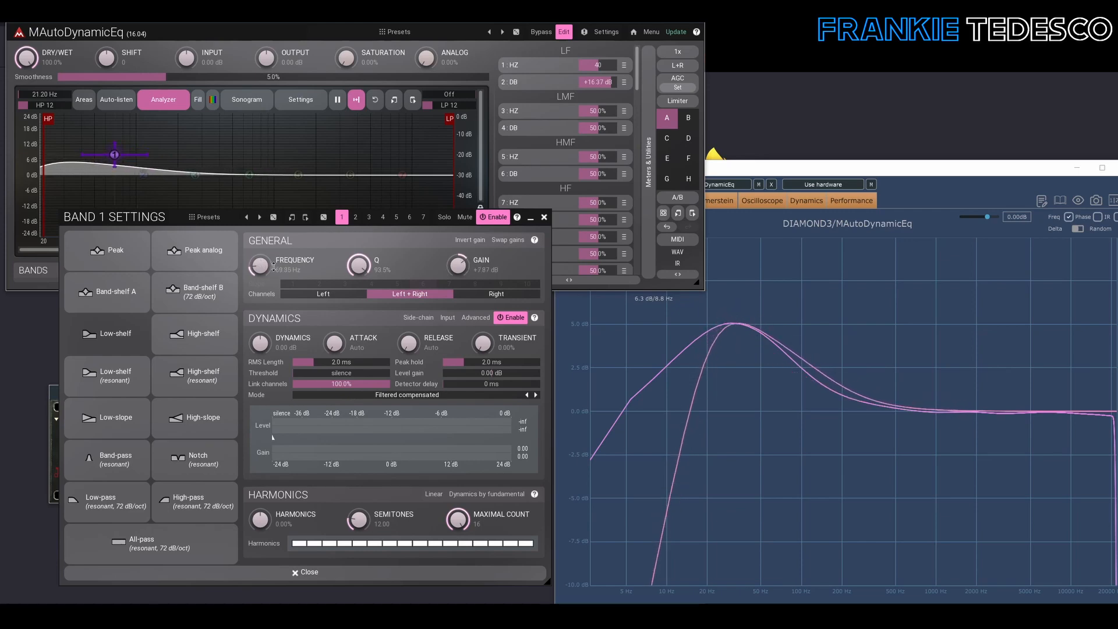
Fine-tune band 1 to the measured 40 Hz curve with about 65.2 Hz frequency, 84.2% Q and +7.6 dB gain.
drag(260, 268, 259, 269)
drag(358, 271, 359, 269)
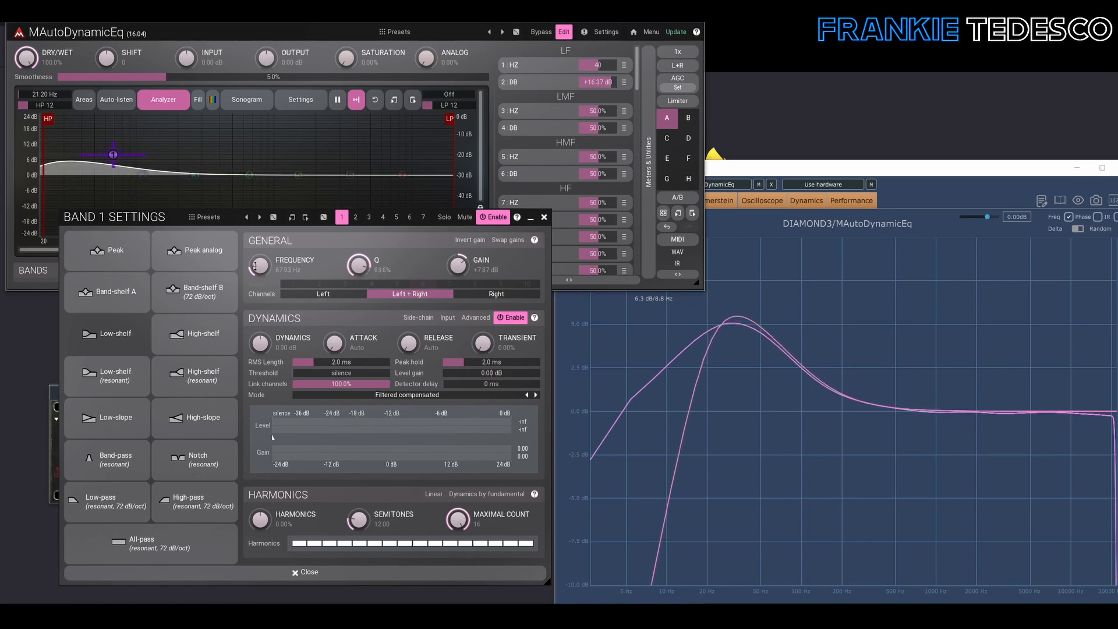
drag(254, 267, 258, 267)
drag(456, 265, 457, 267)
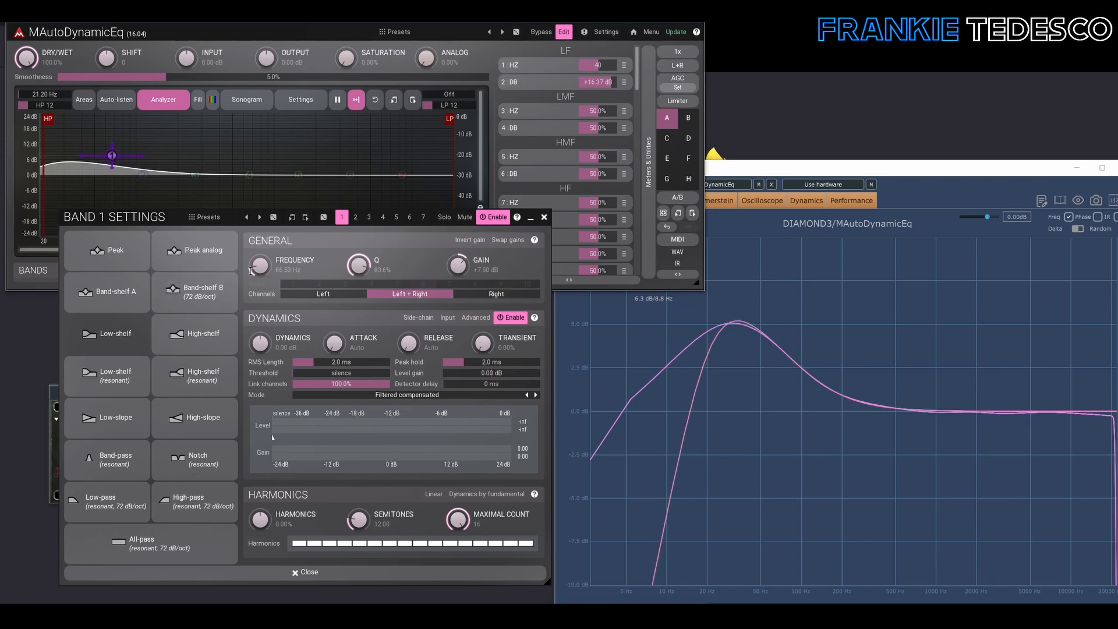
drag(258, 265, 258, 267)
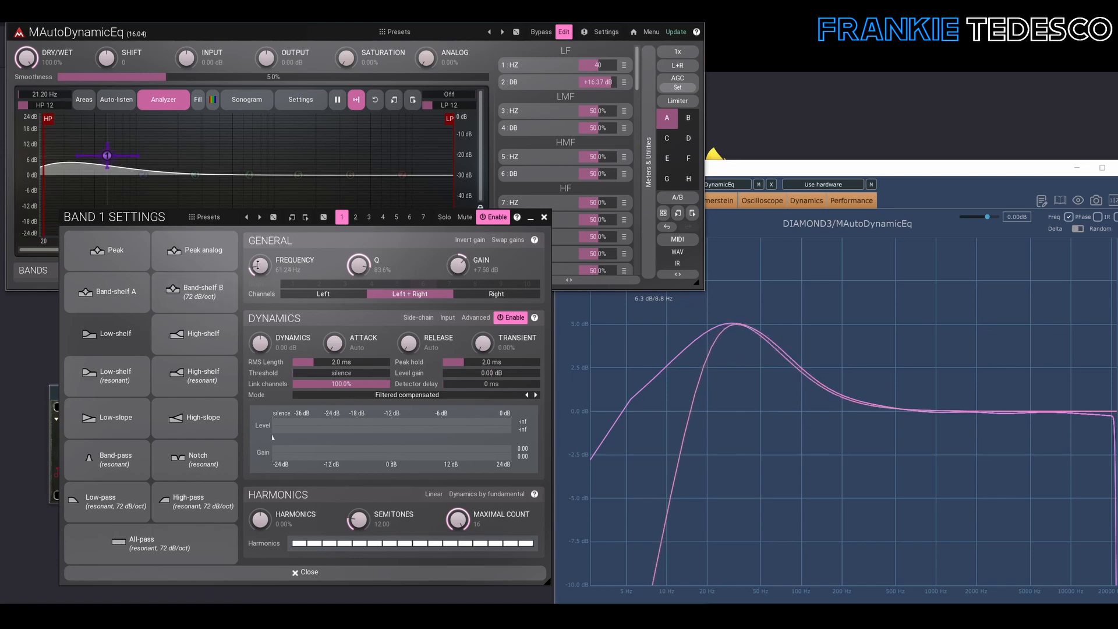
drag(458, 265, 456, 265)
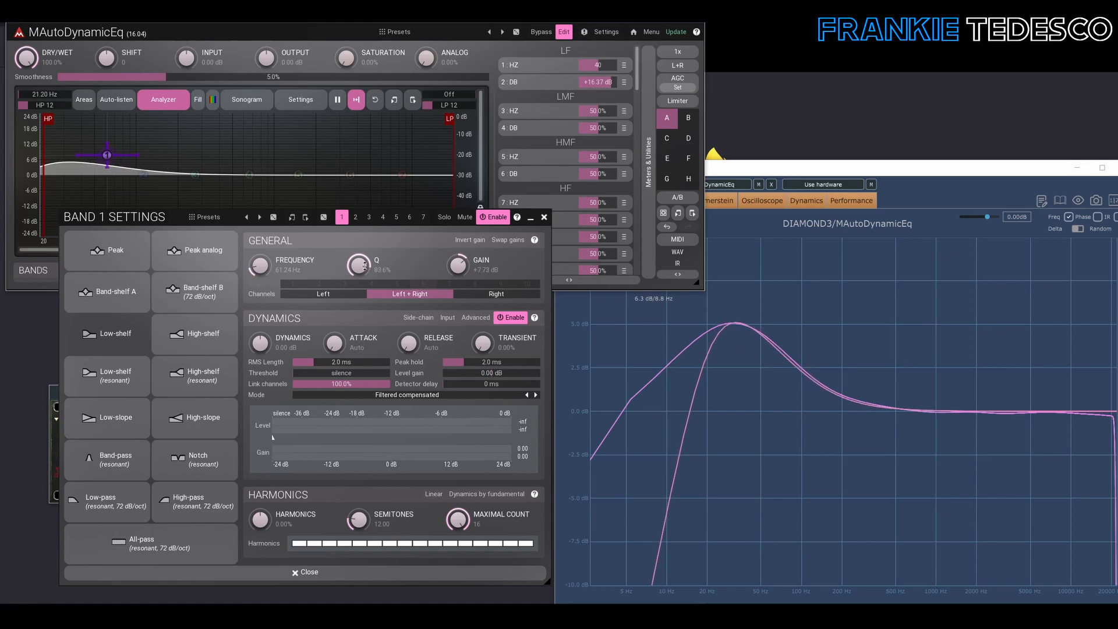
drag(359, 265, 359, 261)
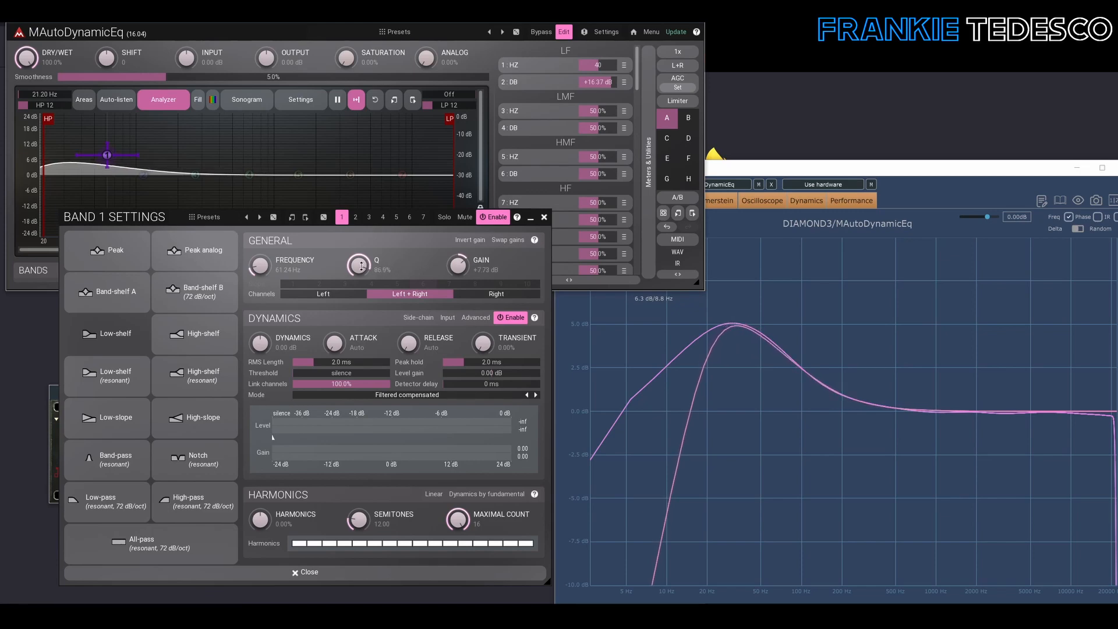
drag(288, 270, 288, 267)
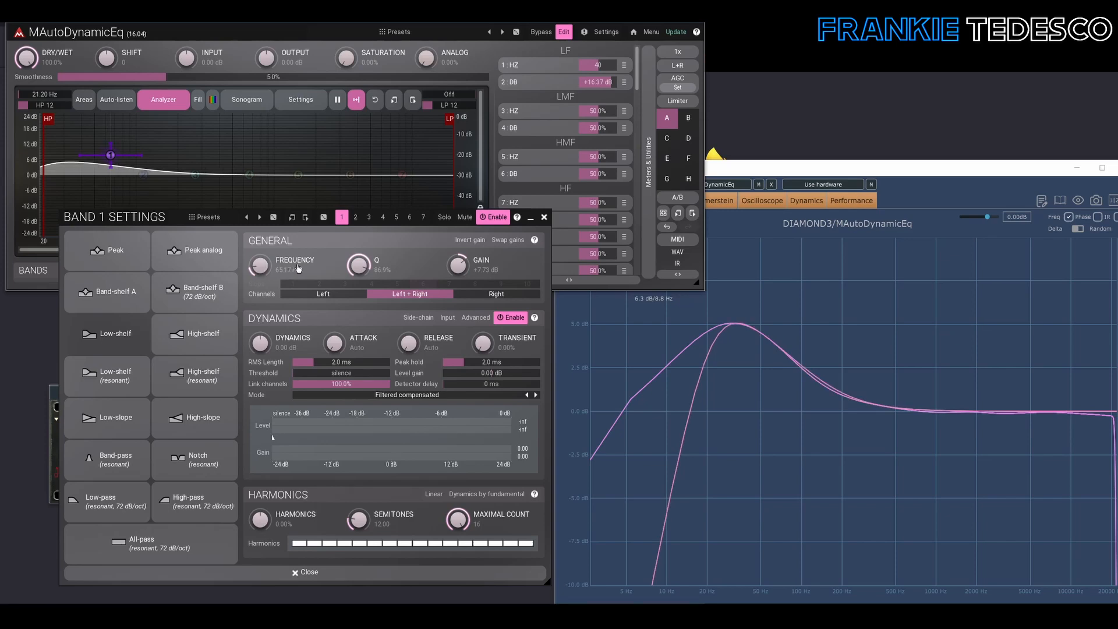
drag(356, 263, 357, 265)
drag(459, 264, 460, 265)
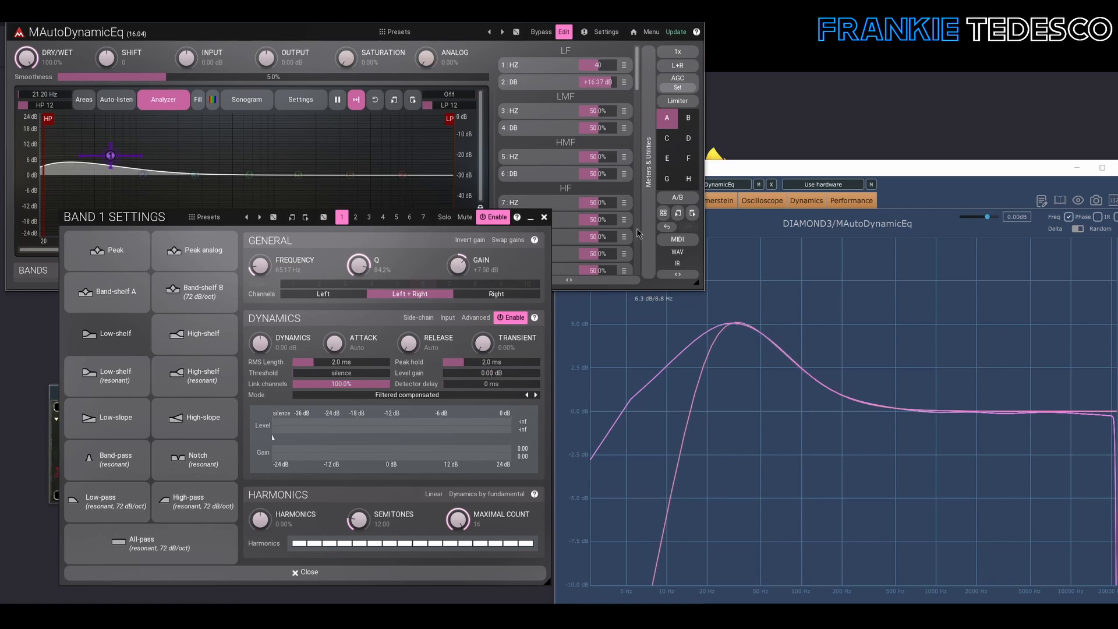
Save the current band 1 settings to the 40 bank of the LF HZ multiparameter.
click(545, 218)
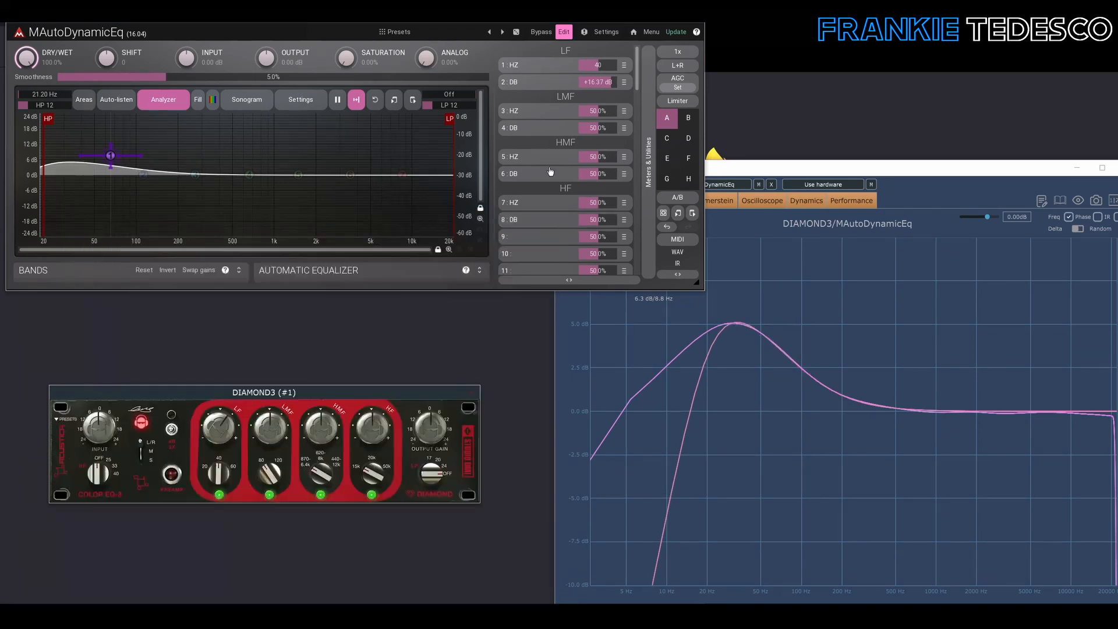
click(566, 69)
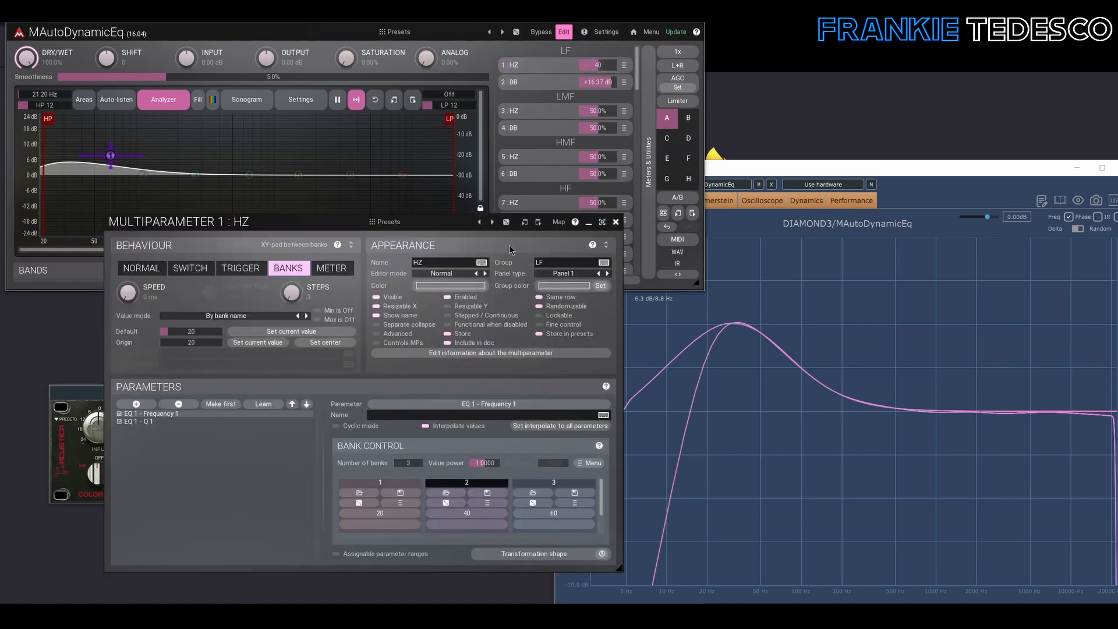
click(489, 494)
Switch the LF HZ multiparameter to 60 and roughly shape band 1 to about 171.4 Hz with a gain of about +4.8 dB.
drag(597, 64, 616, 63)
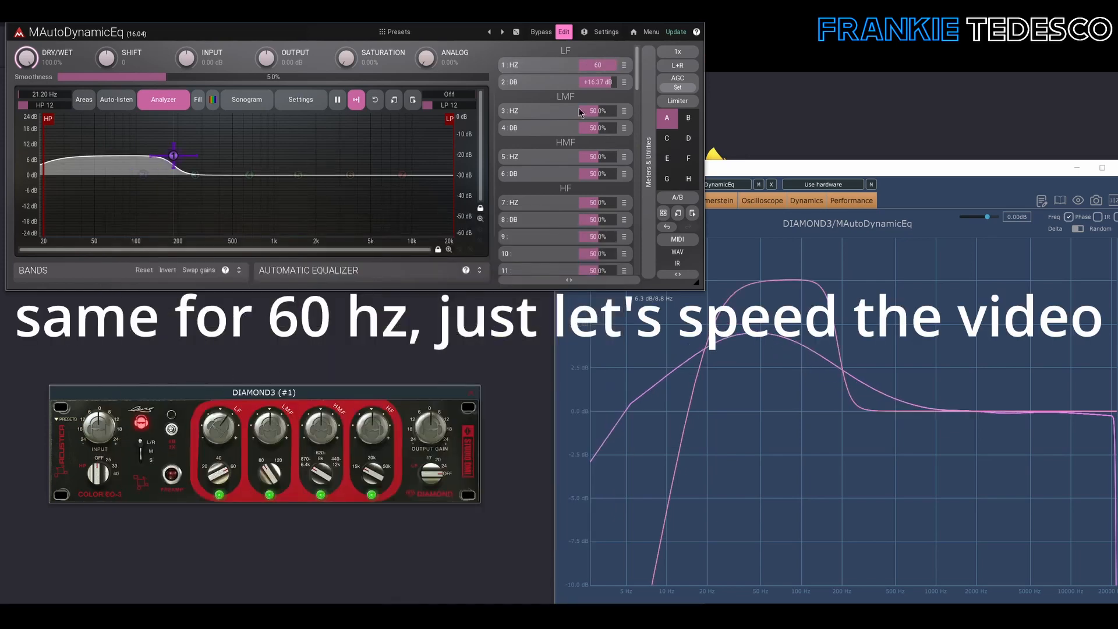
right_click(173, 156)
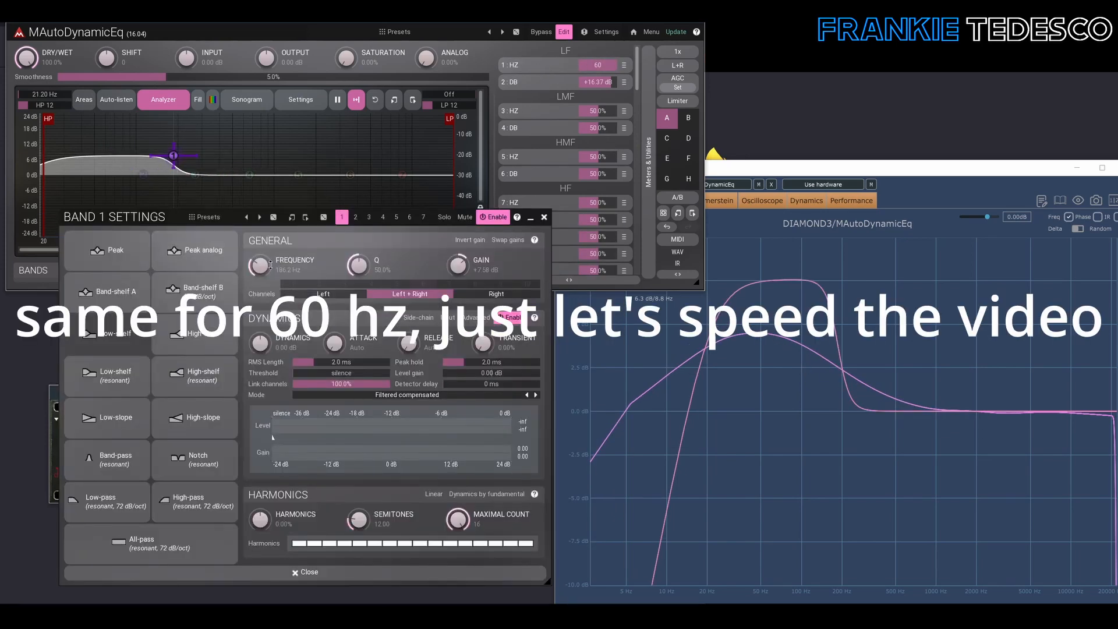
drag(271, 265, 271, 278)
drag(458, 266, 459, 274)
drag(267, 269, 267, 241)
drag(359, 266, 360, 224)
drag(459, 266, 459, 264)
drag(261, 266, 261, 284)
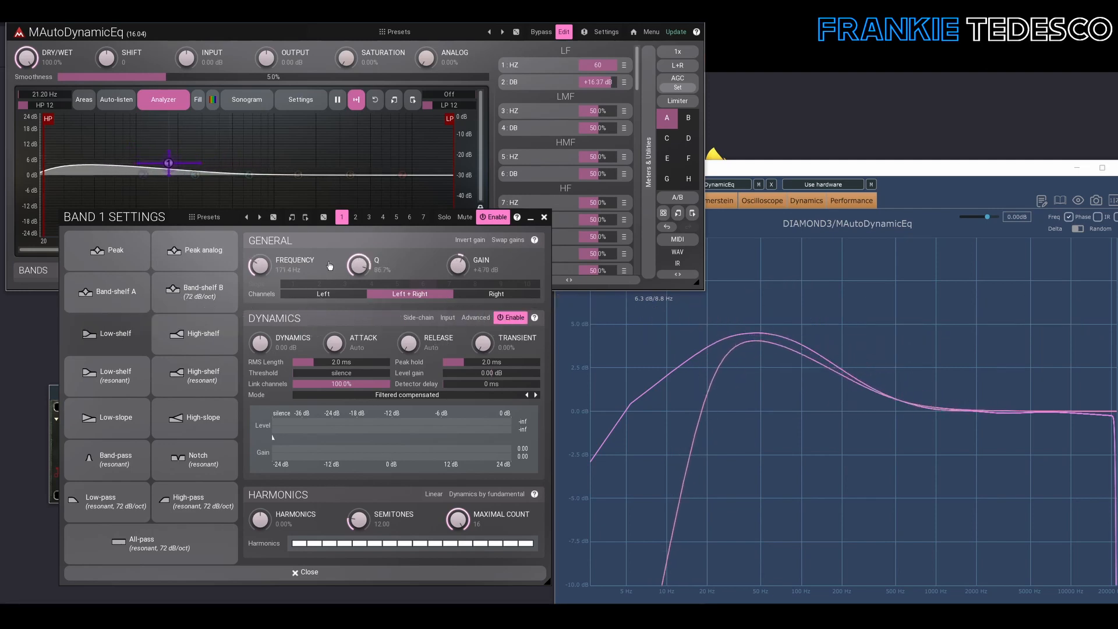
Fine-tune band 1 to the measured 60 Hz curve with about 178.7 Hz frequency, 83.1% Q and +5.14 dB gain.
drag(459, 266, 458, 258)
drag(261, 267, 261, 266)
drag(359, 267, 359, 266)
drag(261, 266, 261, 265)
drag(458, 266, 459, 268)
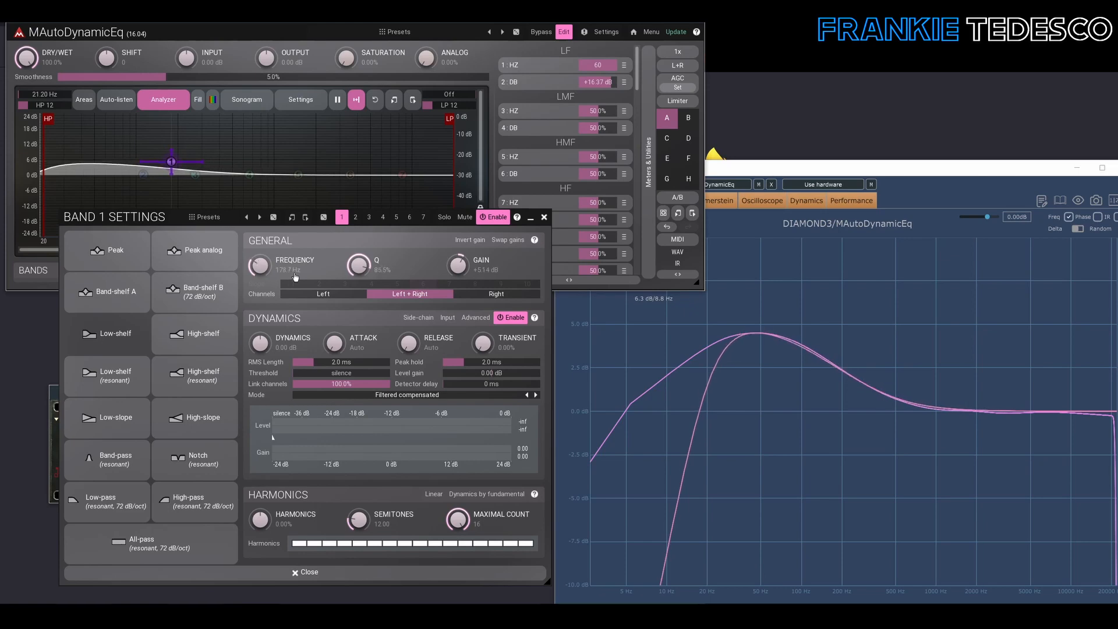
drag(359, 266, 359, 269)
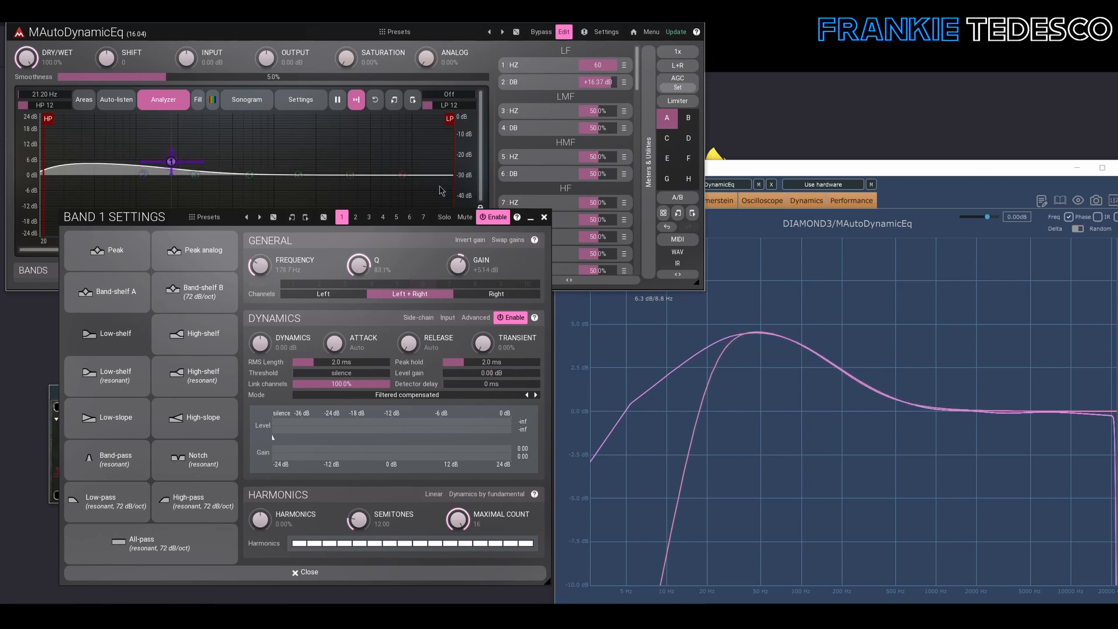
click(544, 217)
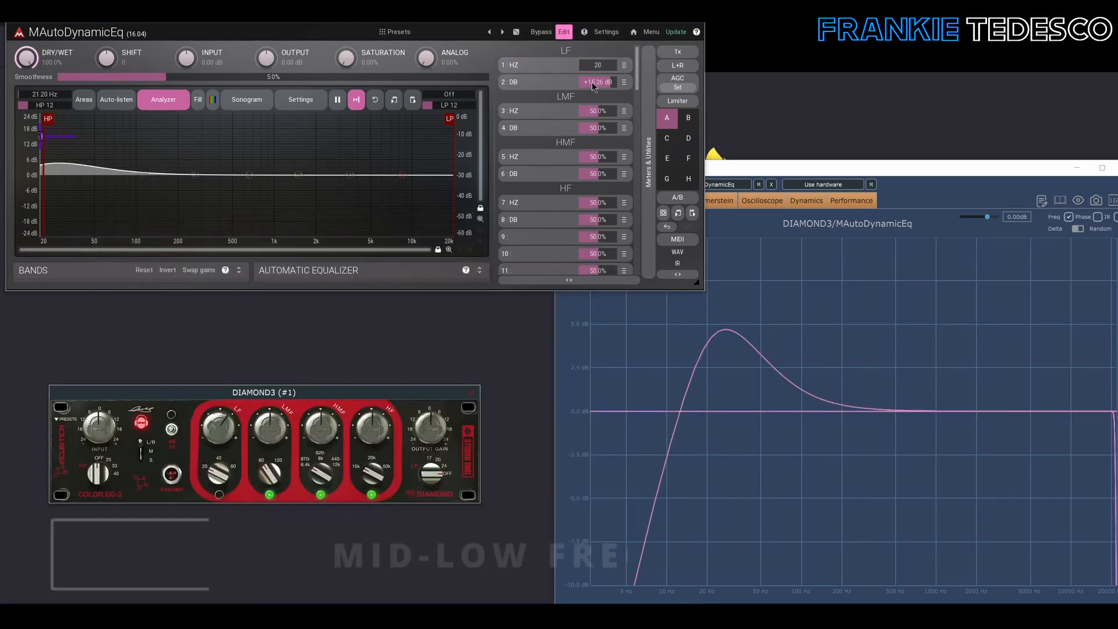
Reset the LF DB multiparameter to 0.00 dB.
double_click(595, 84)
click(570, 183)
click(564, 203)
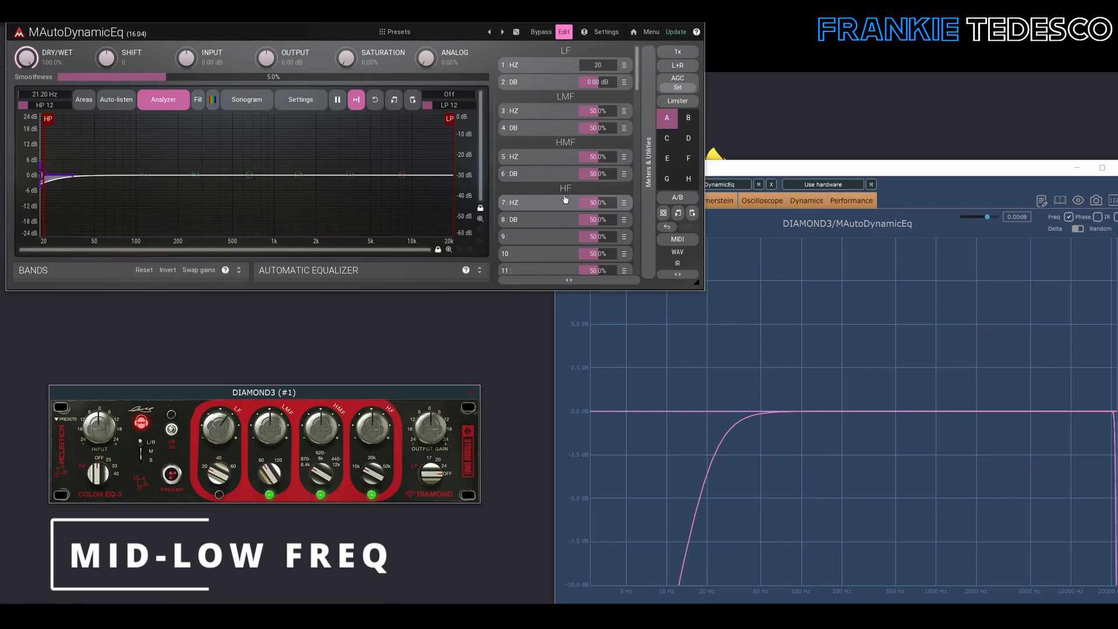
Set the LMF HZ multiparameter to banks mode, with values shown by bank name and 2 steps.
click(567, 112)
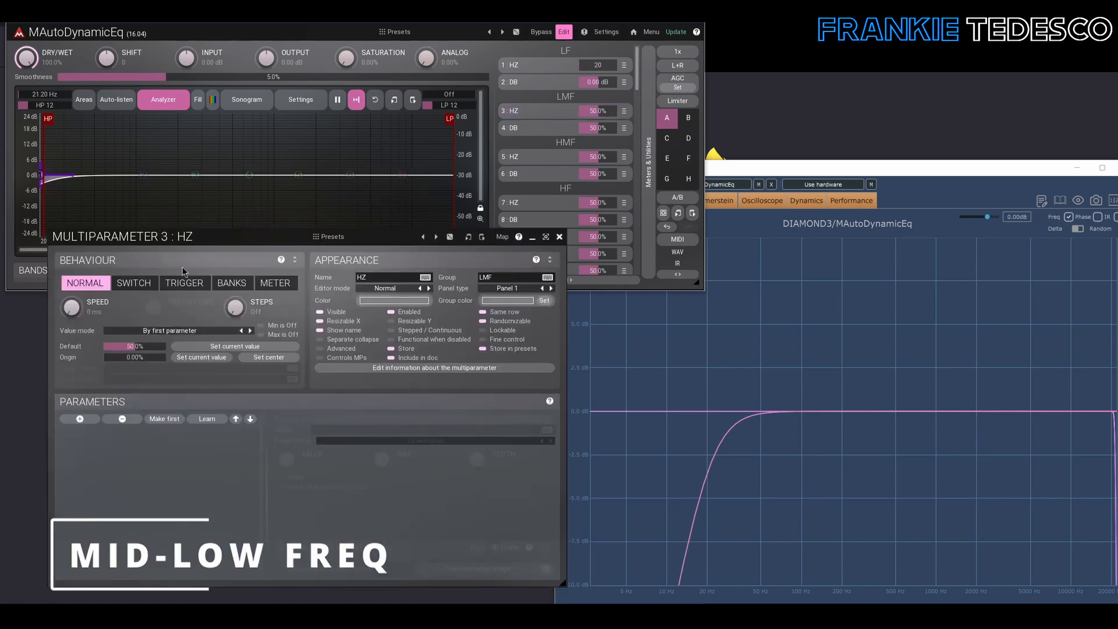
drag(195, 240, 646, 256)
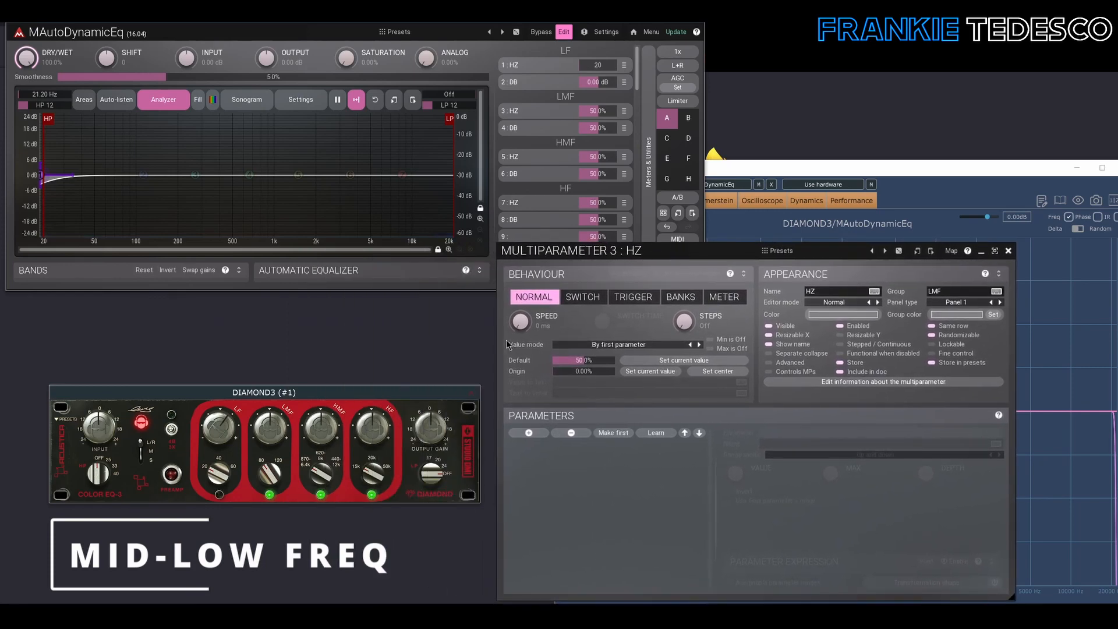
click(681, 298)
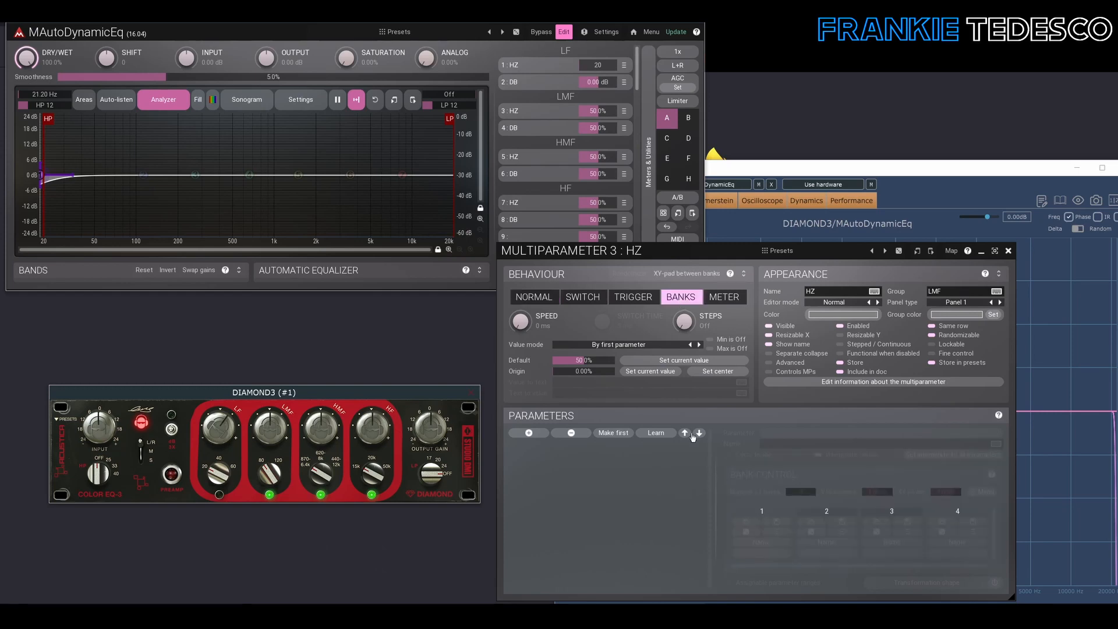
click(619, 346)
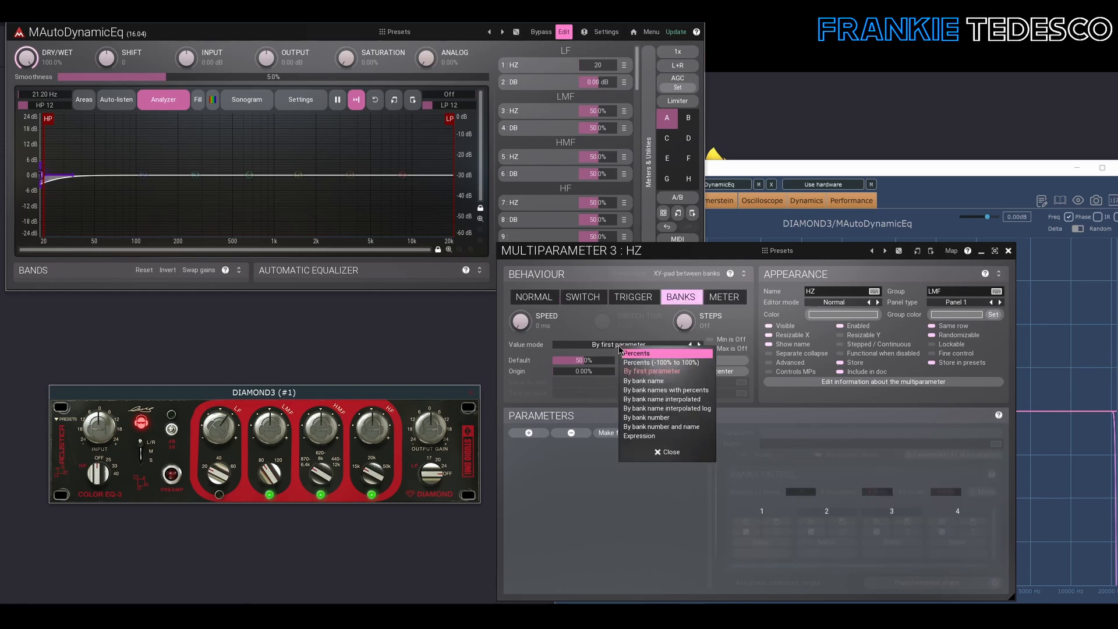
click(643, 381)
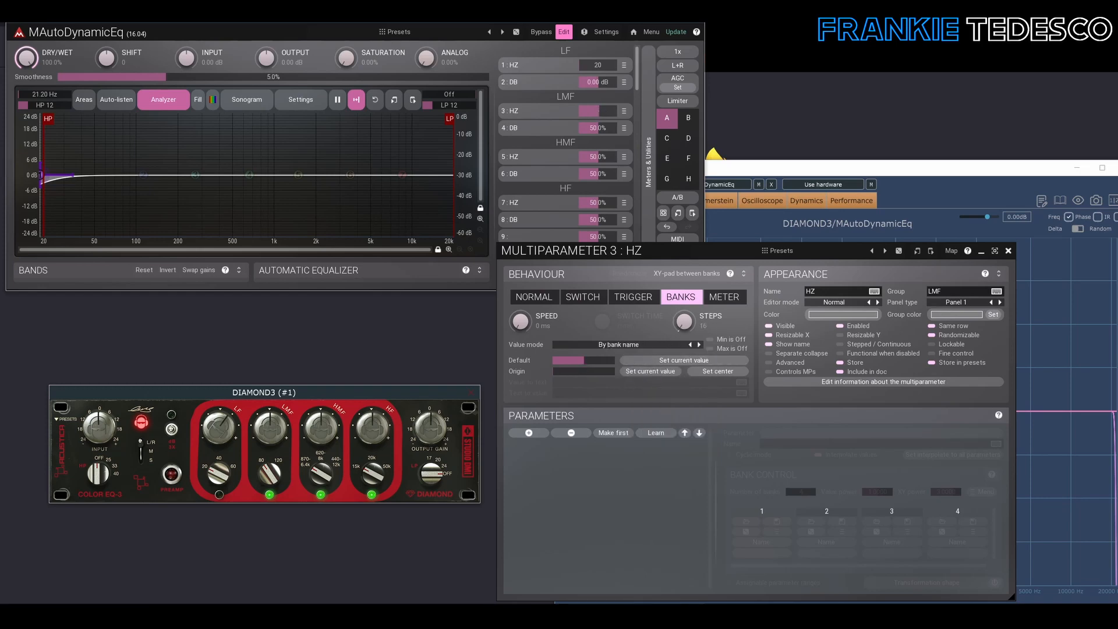
double_click(703, 330)
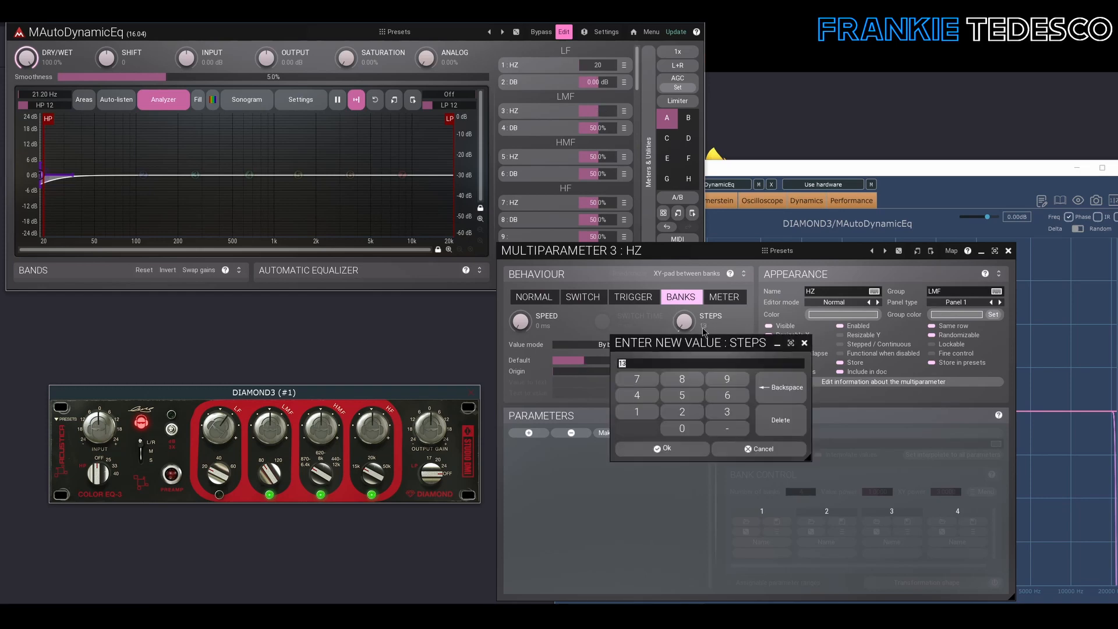
text(2)
click(664, 448)
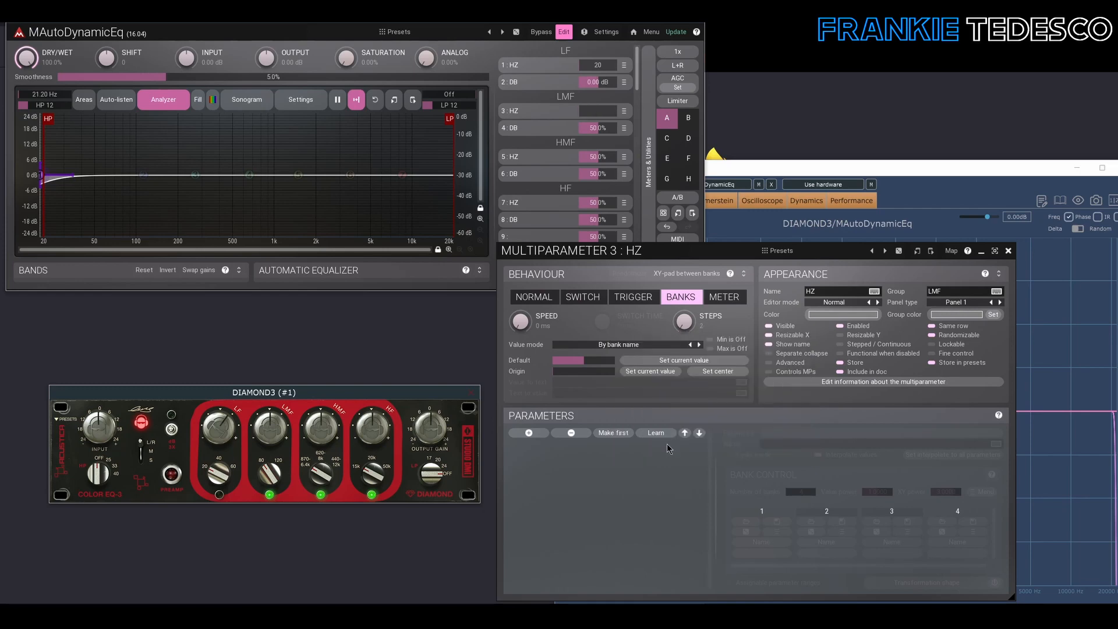
Add EQ 2's Frequency 2 parameter to the LMF HZ multiparameter.
click(529, 433)
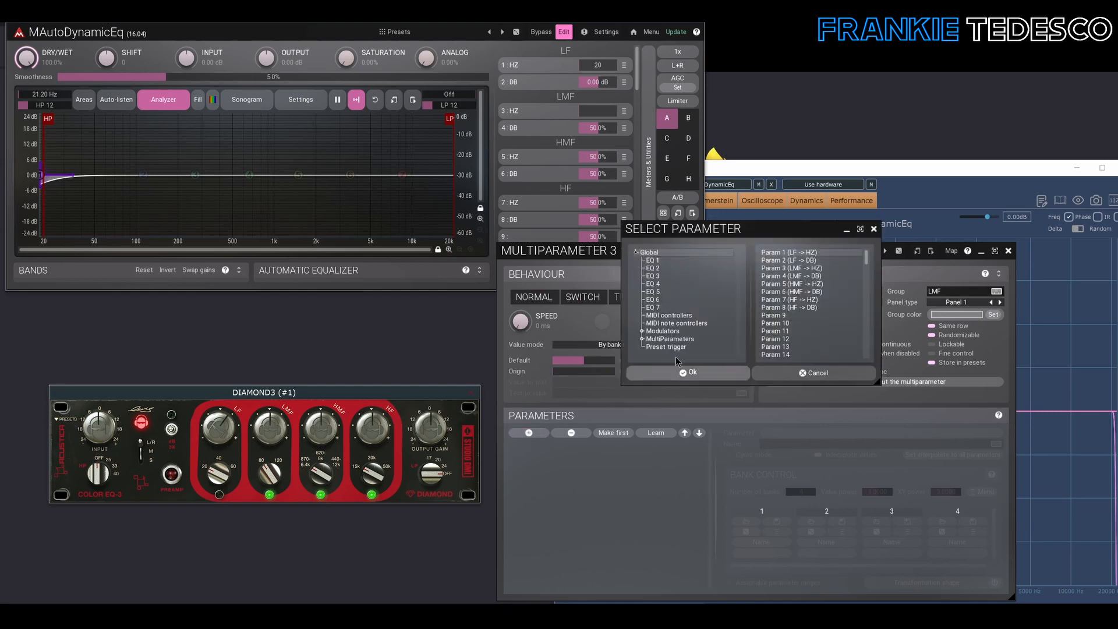
click(653, 268)
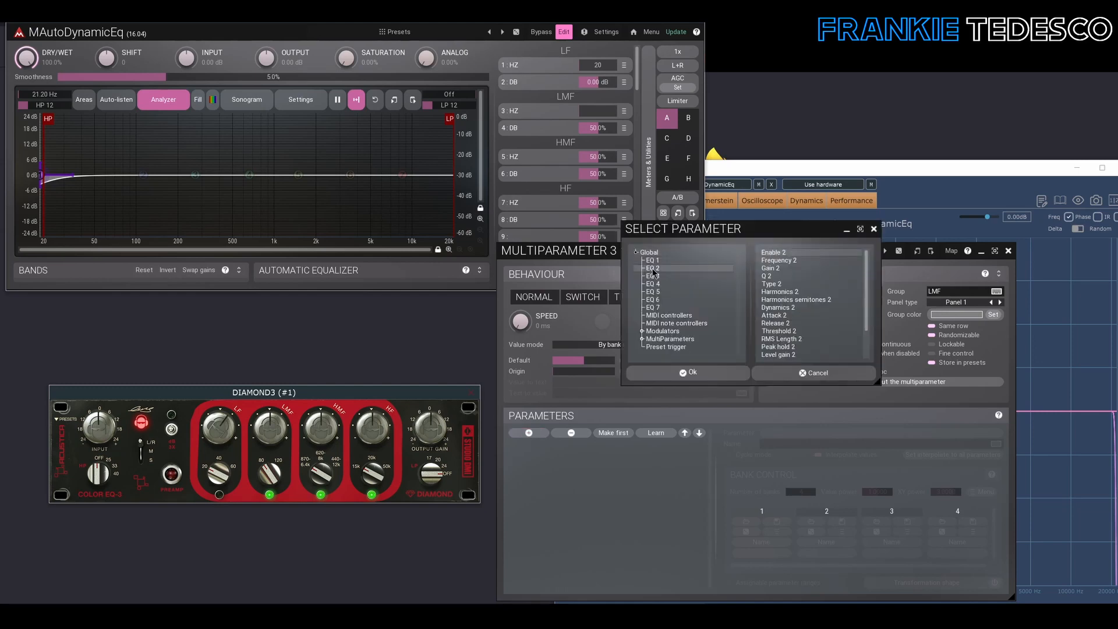
click(777, 261)
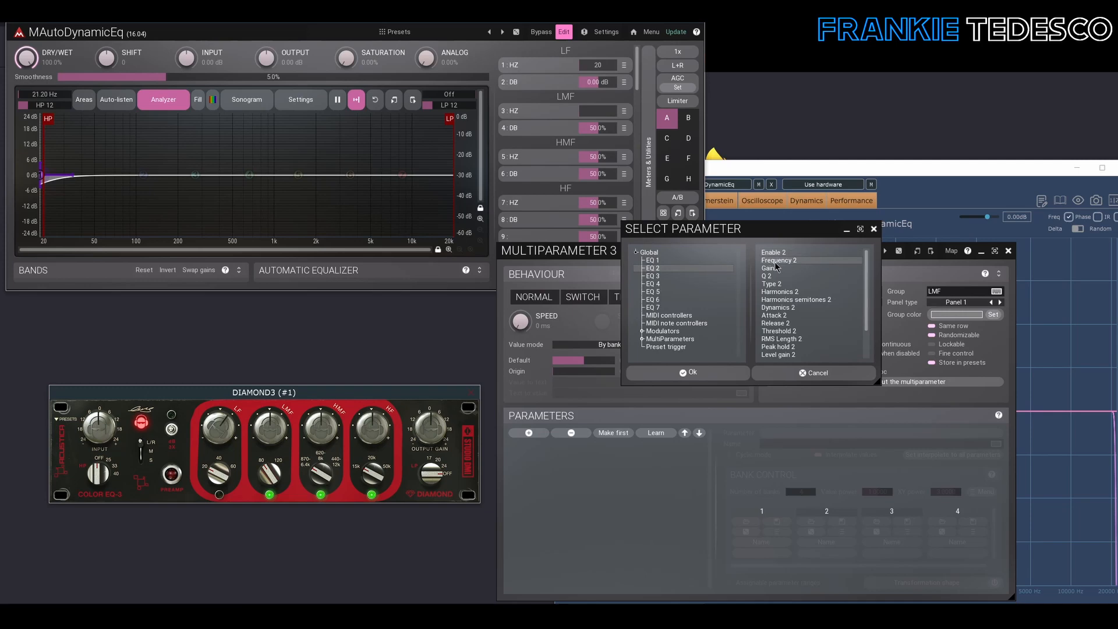
click(705, 375)
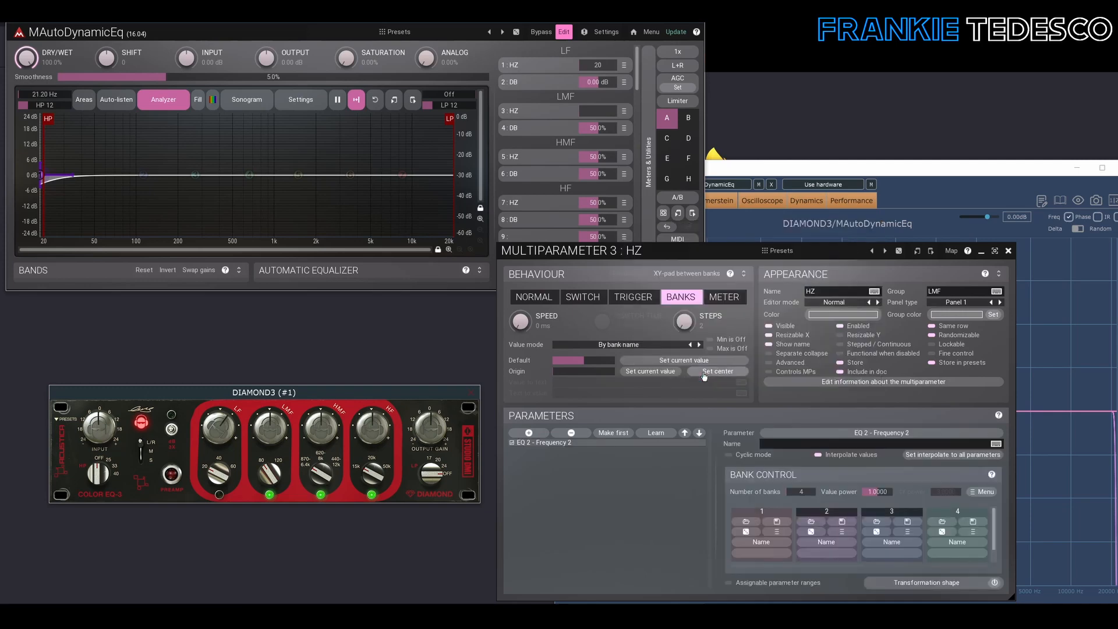
Enable band 2 in the equalizer and raise the DIAMOND3 LMF gain to a boost of about 2.5 dB.
right_click(144, 175)
click(496, 219)
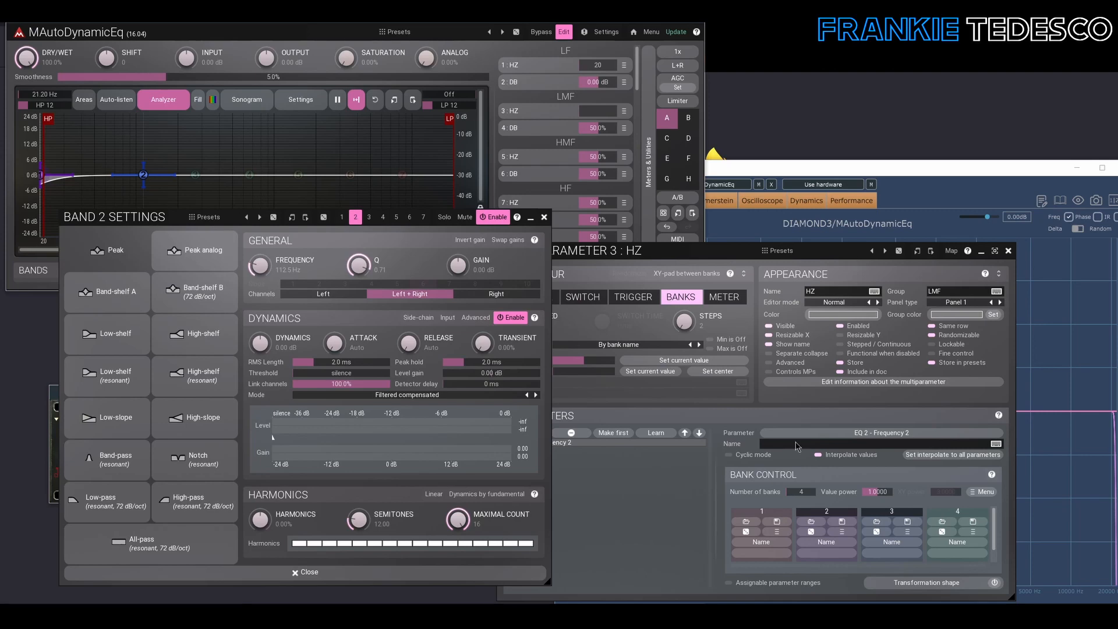
drag(691, 258, 364, 263)
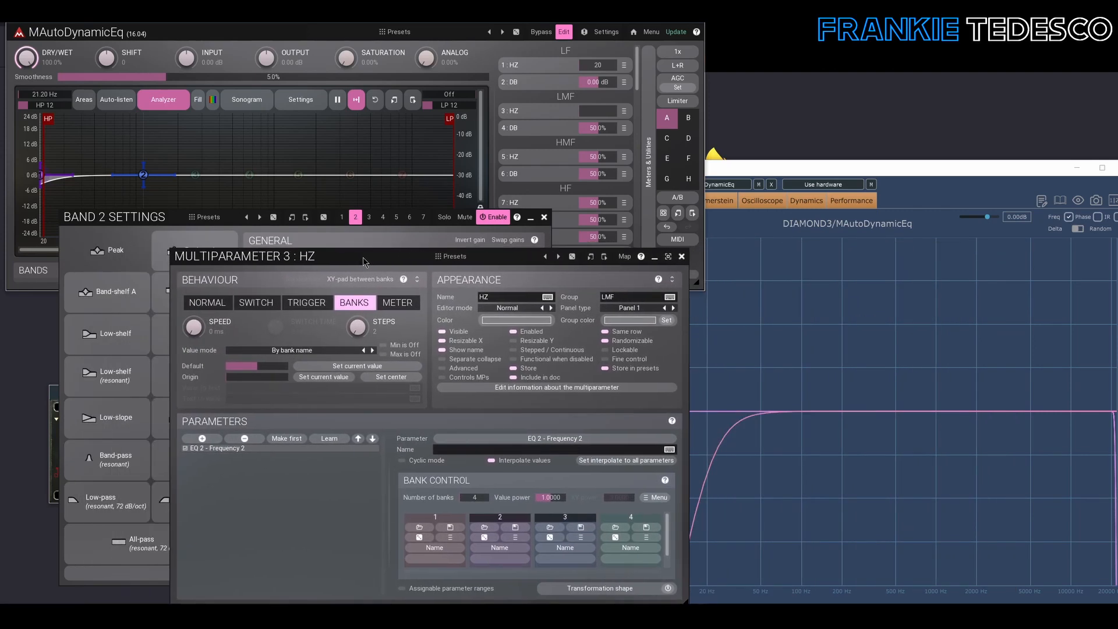
click(682, 258)
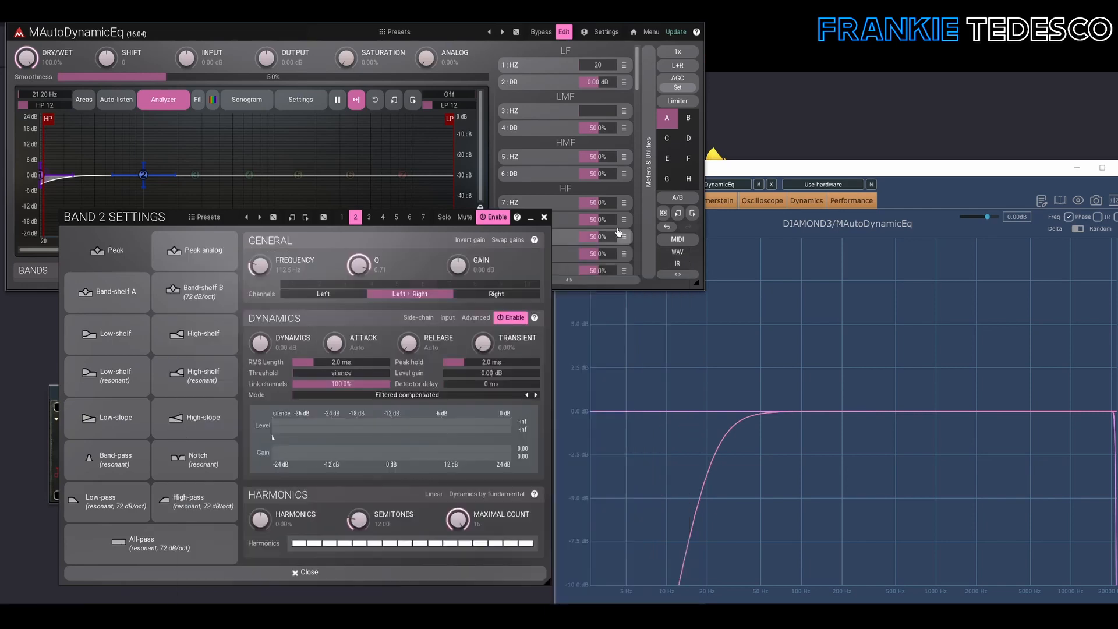
click(544, 217)
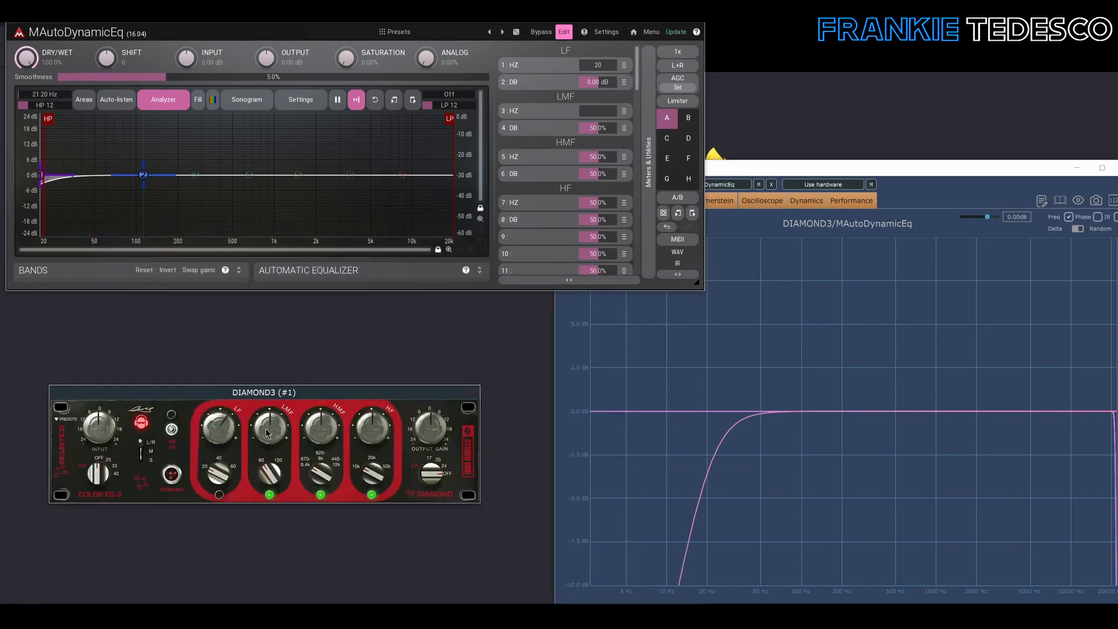
drag(267, 432, 273, 419)
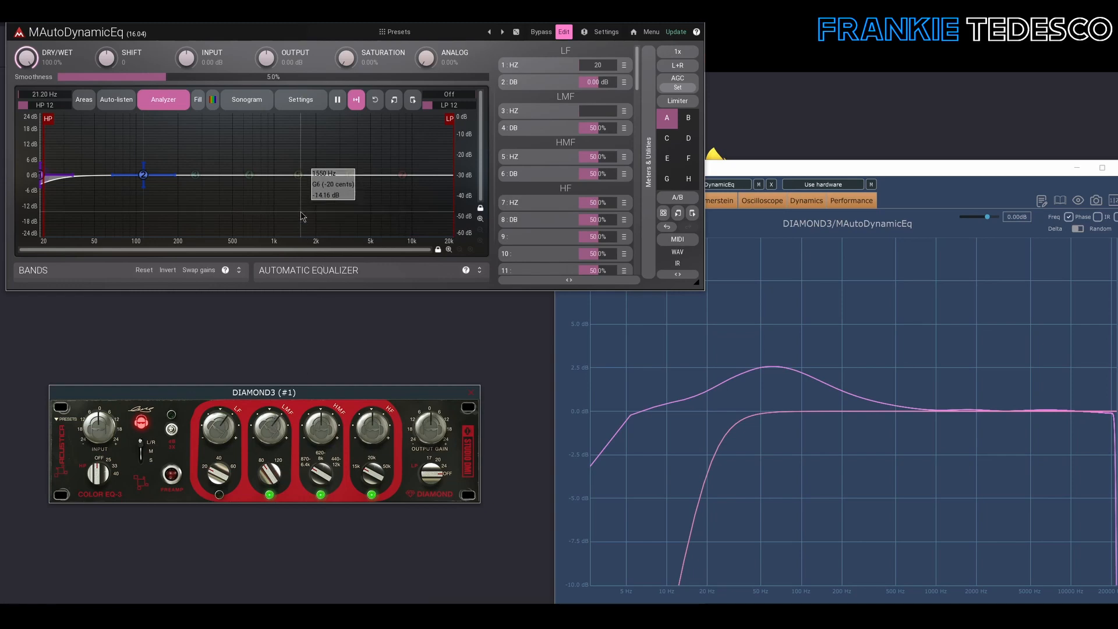
Add EQ 2's Q 2 parameter to the LMF HZ multiparameter.
double_click(143, 176)
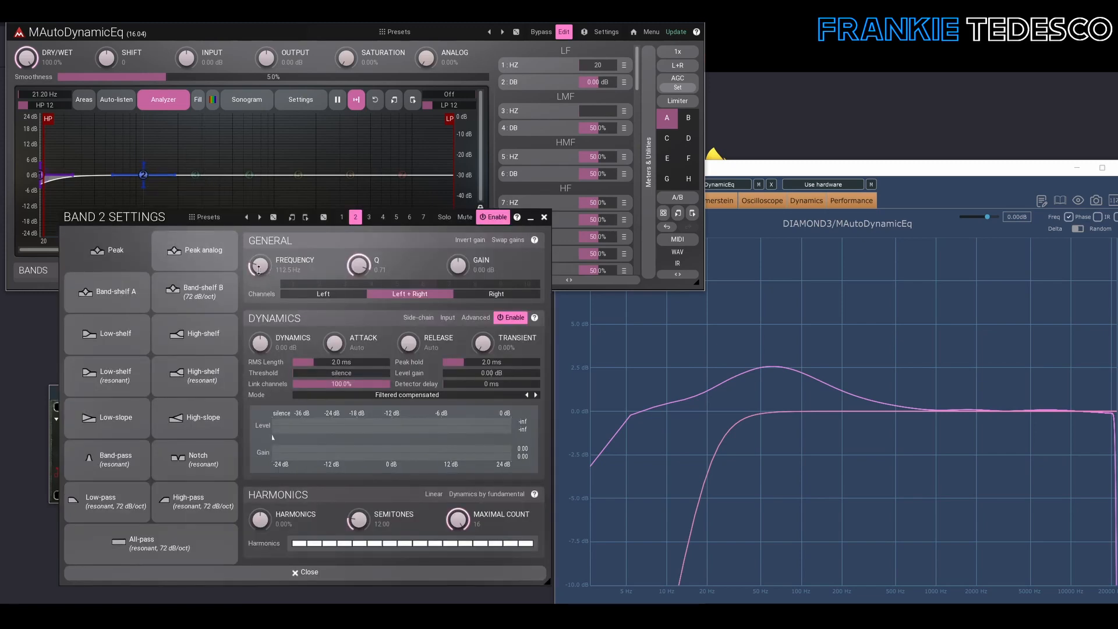
click(526, 111)
click(202, 438)
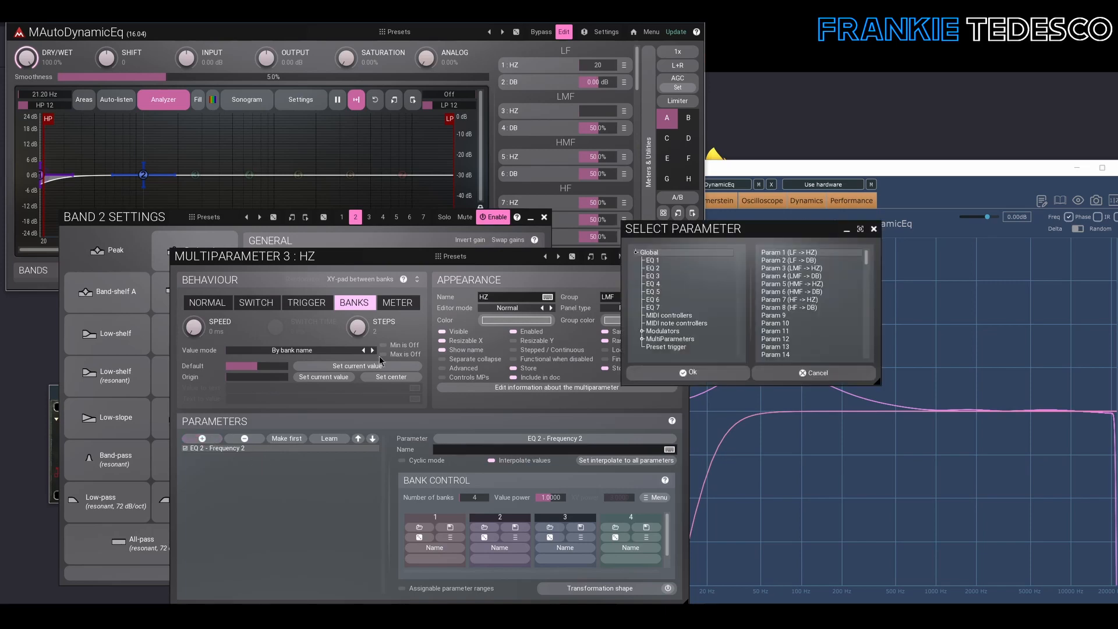
click(659, 270)
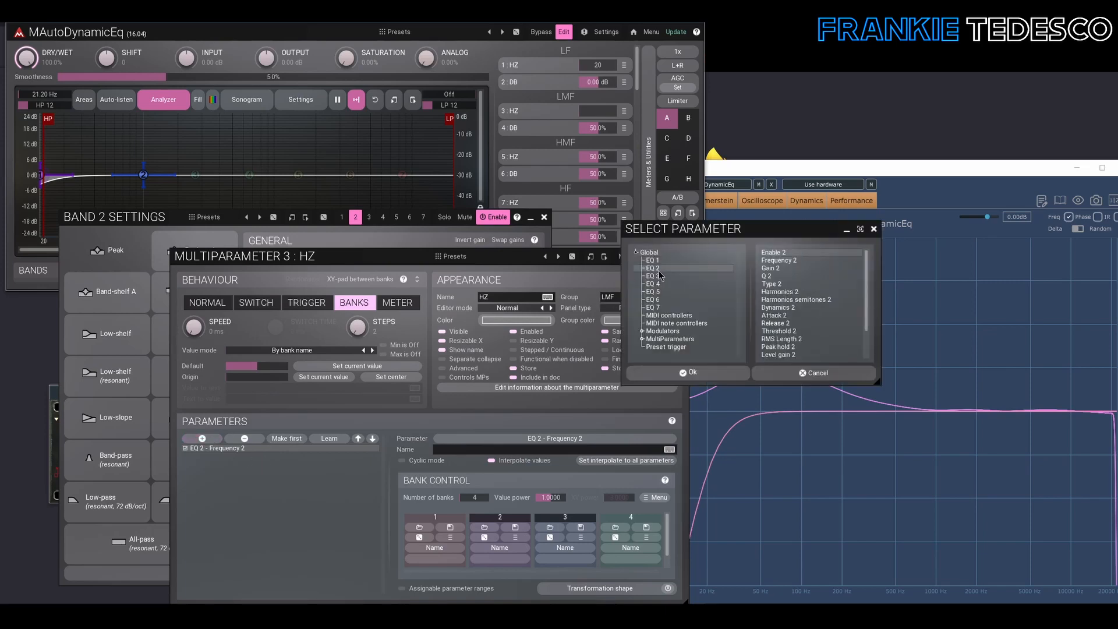
click(776, 277)
click(702, 374)
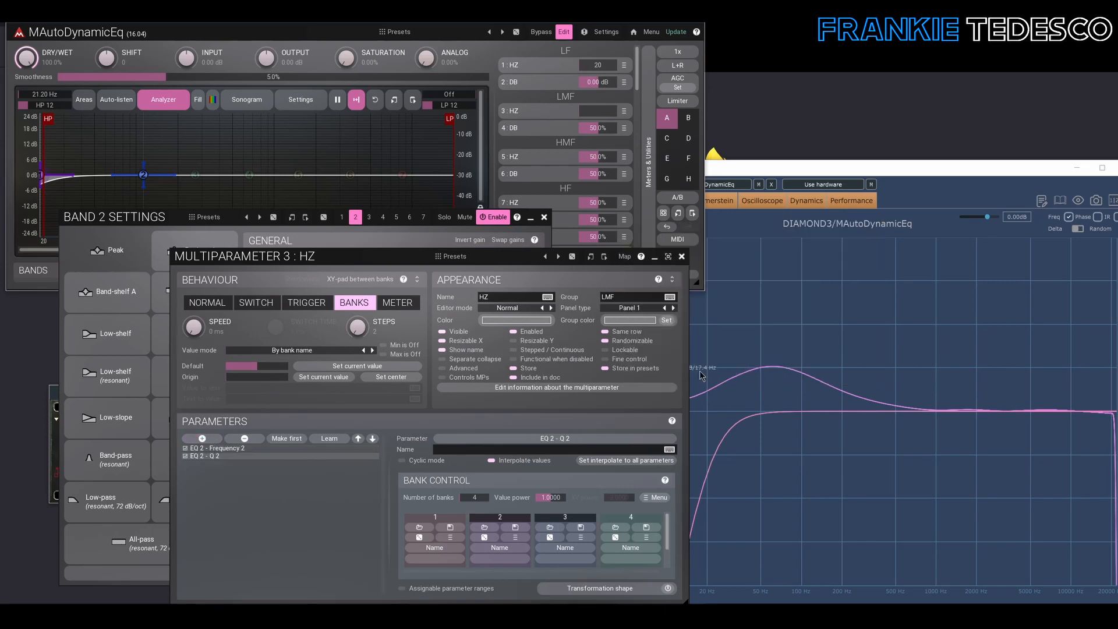
click(682, 256)
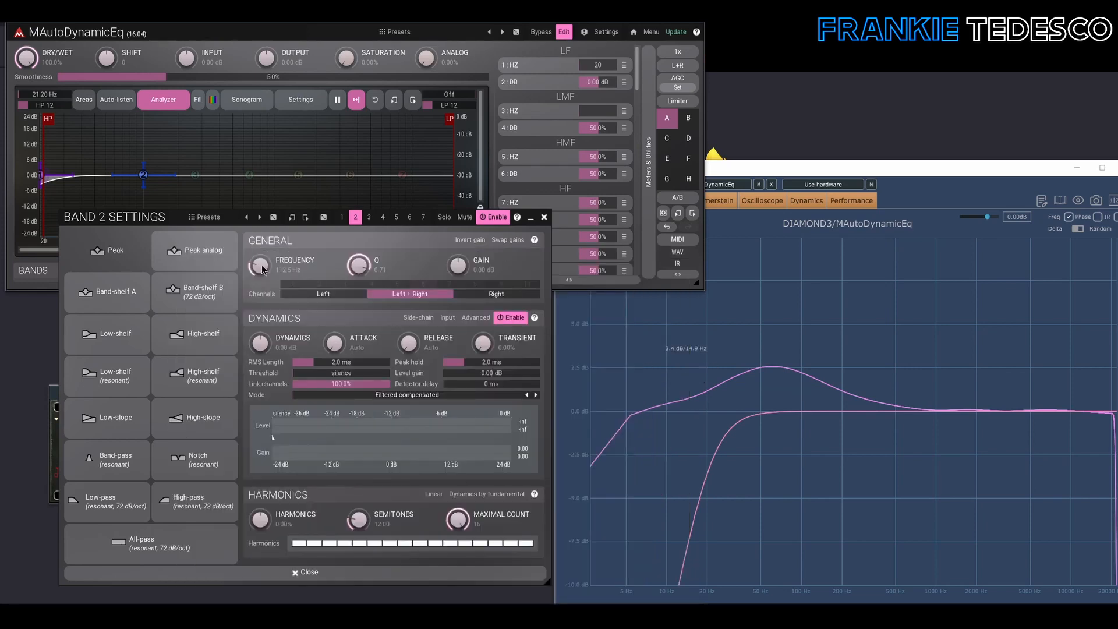
Roughly shape band 2 to the measured LMF curve with about 54.45 Hz frequency, 0.35 Q and +2.45 dB gain.
drag(458, 265, 458, 247)
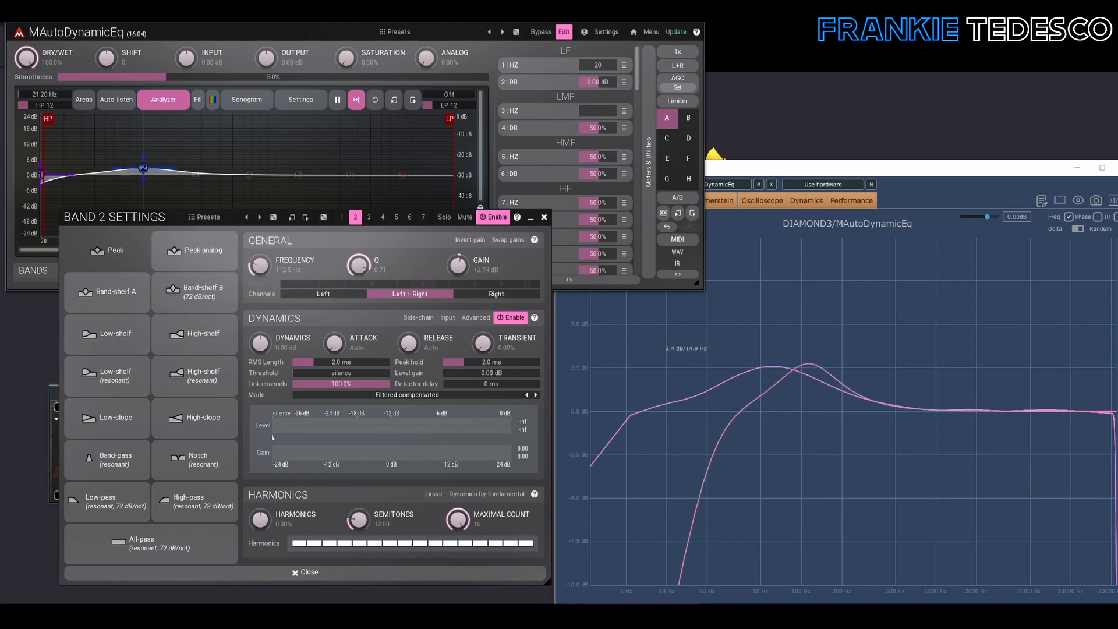
drag(261, 265, 262, 267)
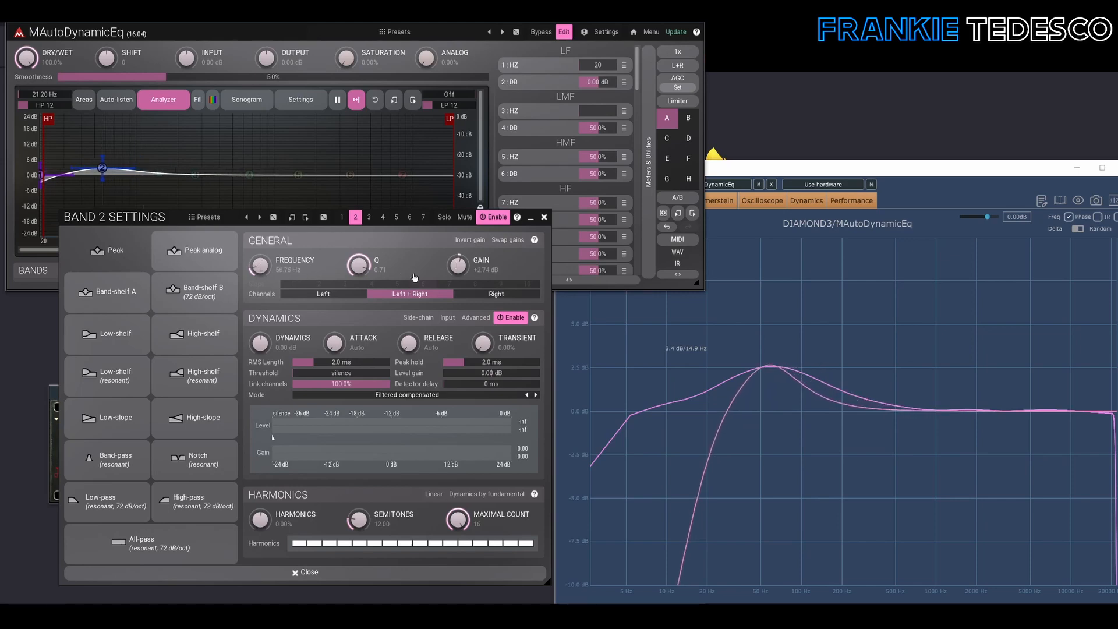
drag(459, 268, 459, 268)
drag(260, 265, 261, 265)
drag(361, 267, 361, 285)
drag(459, 272, 462, 268)
drag(366, 265, 366, 257)
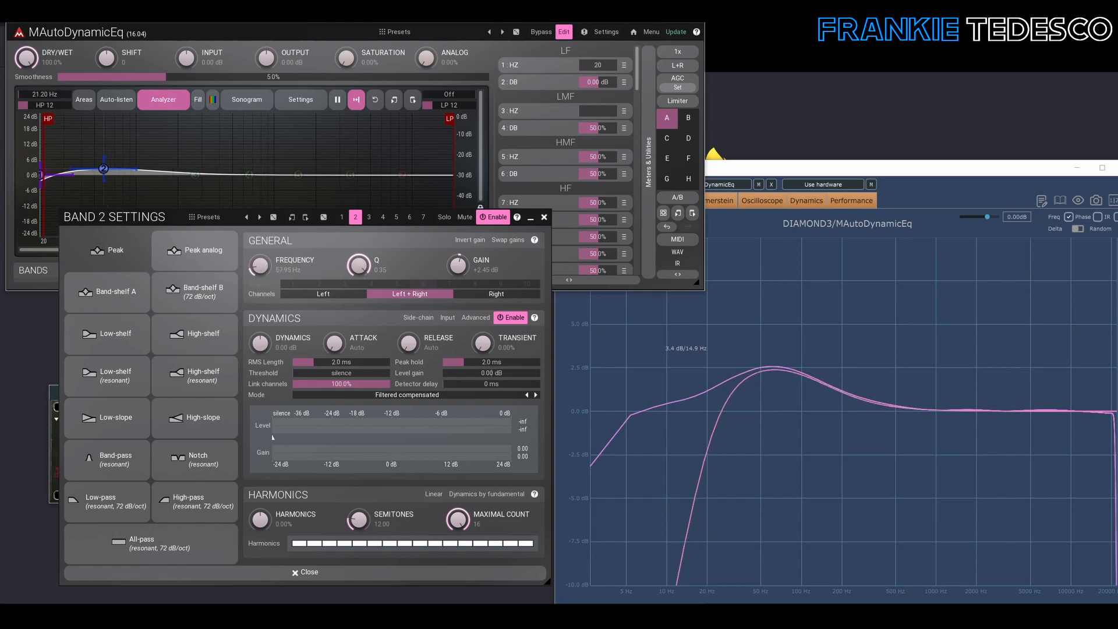
drag(260, 265, 260, 270)
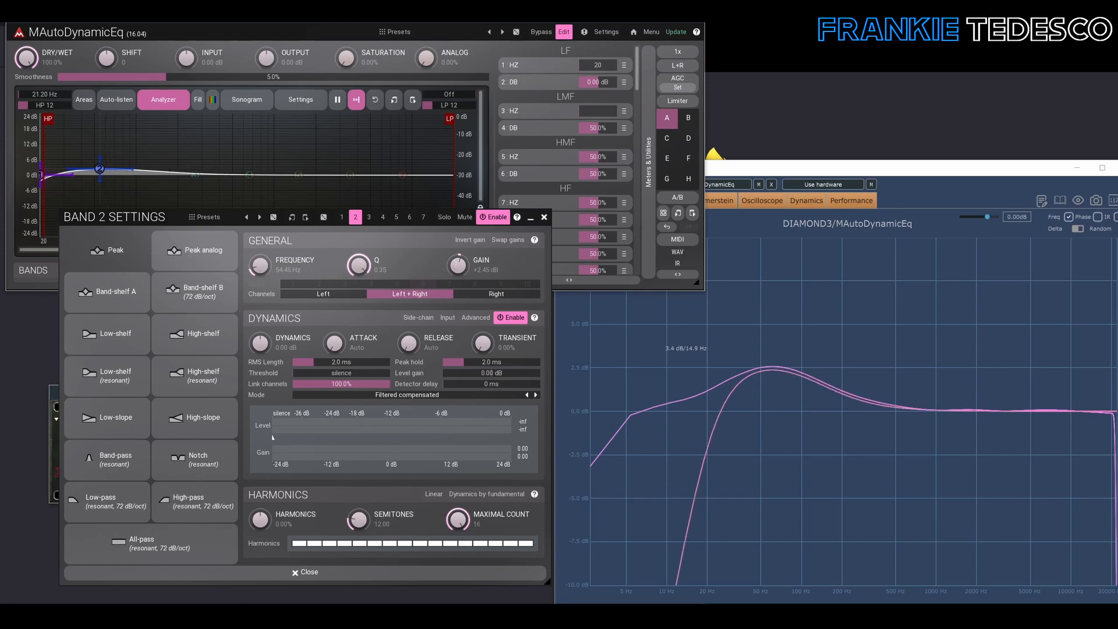
Fine-tune band 2 to about +2.74 dB gain and 0.34 Q, and change its filter type to Peak analog.
drag(458, 265, 457, 264)
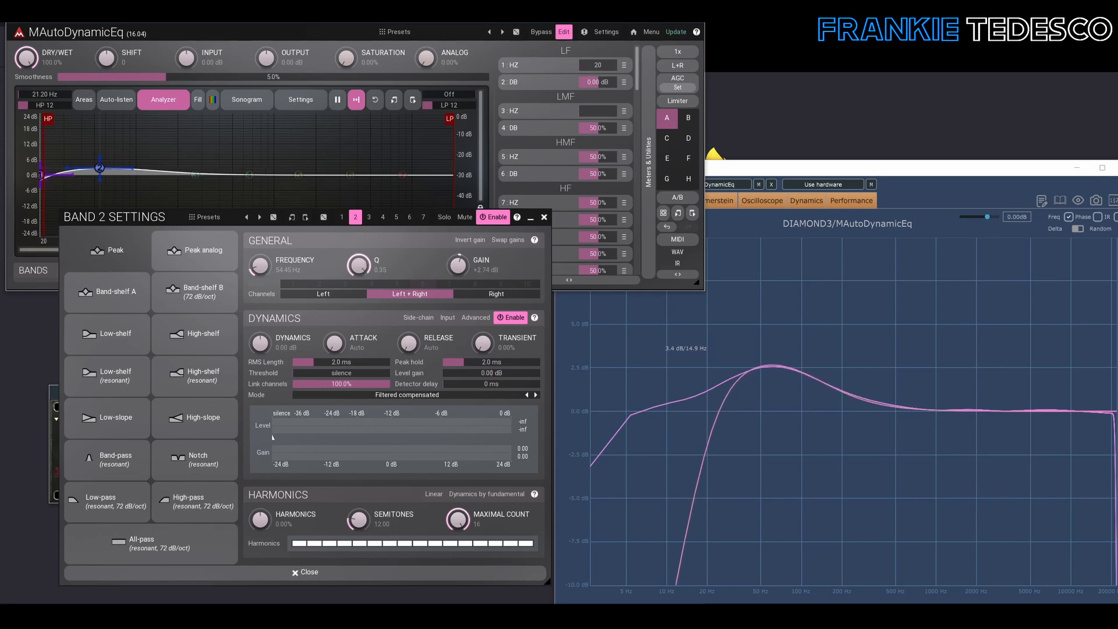
drag(359, 265, 359, 262)
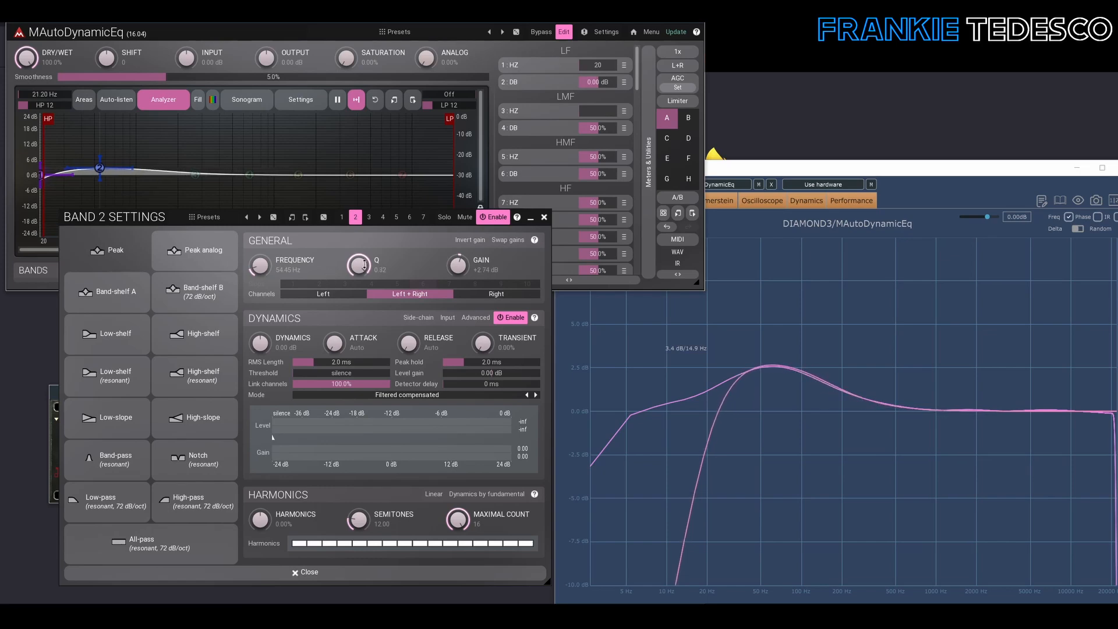
drag(457, 265, 458, 264)
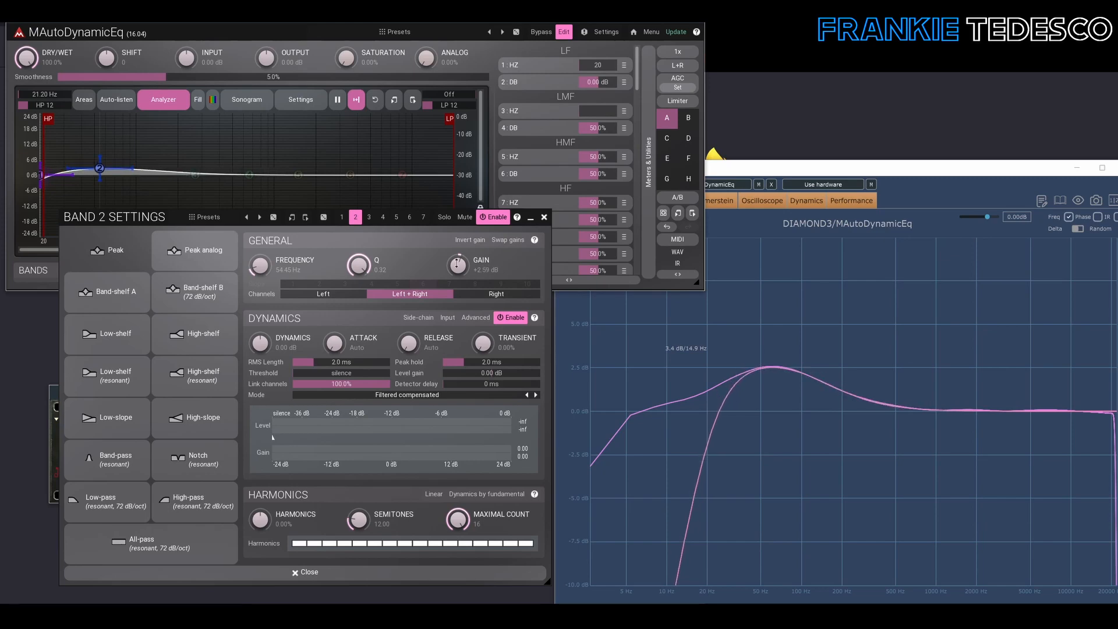
drag(355, 267, 355, 265)
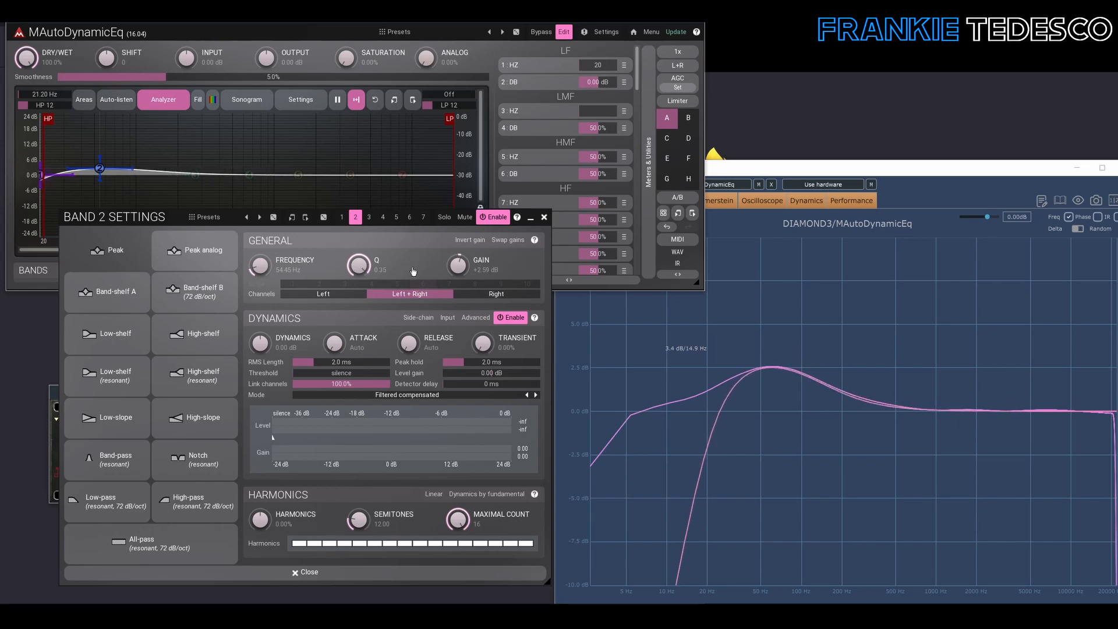
drag(460, 265, 460, 264)
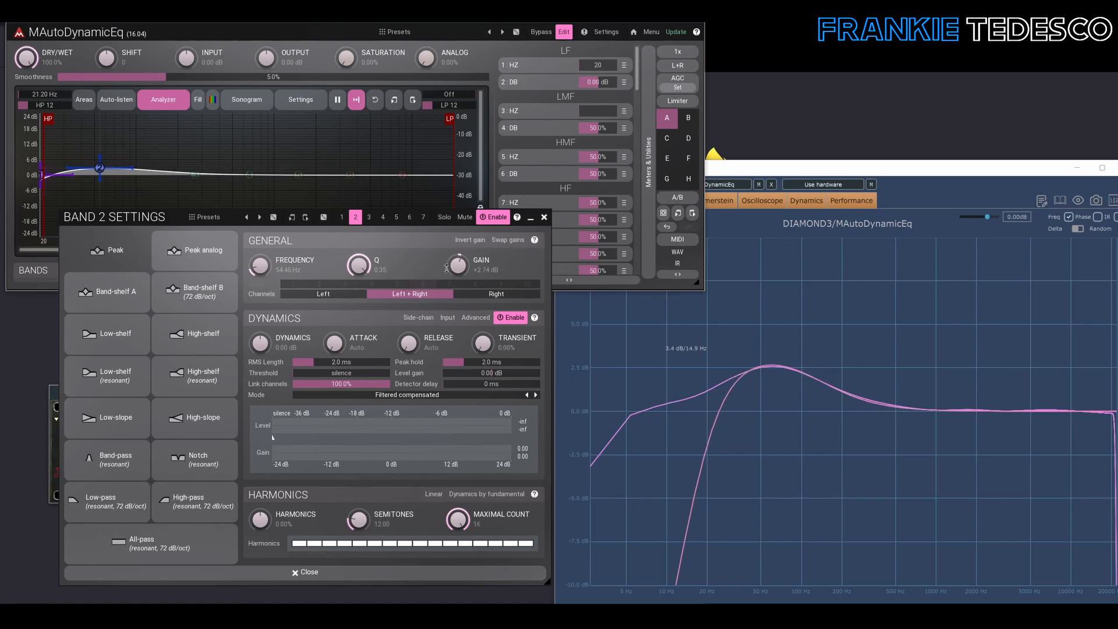
drag(358, 265, 359, 266)
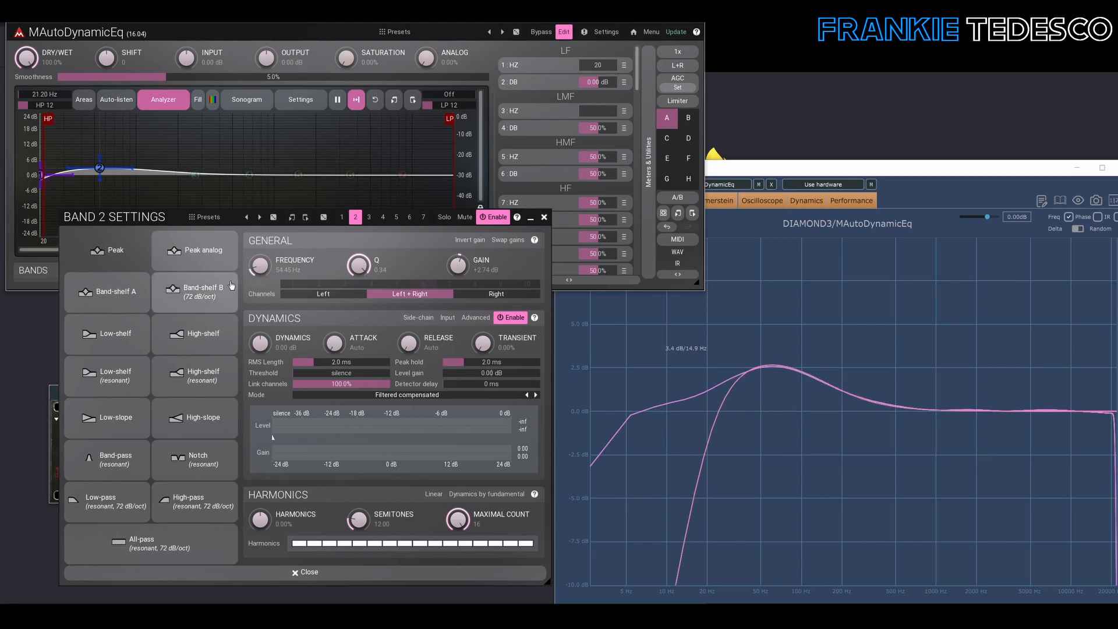
click(212, 263)
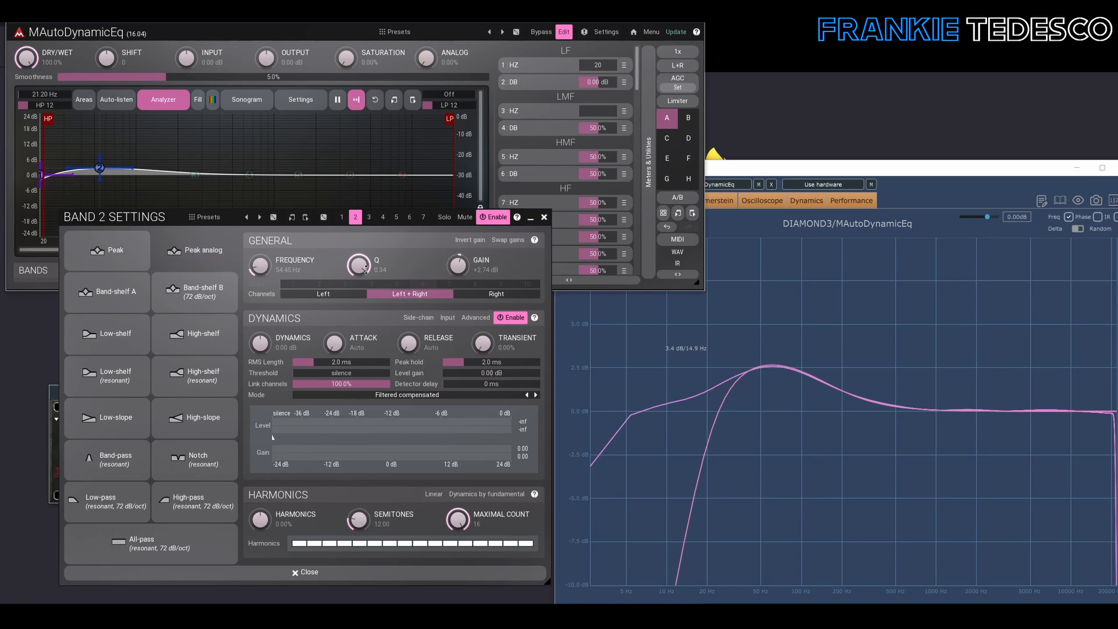
drag(359, 264, 359, 264)
Reduce the LMF HZ multiparameter to two banks, name bank 1 "80" and store band 2's current settings in it.
click(551, 115)
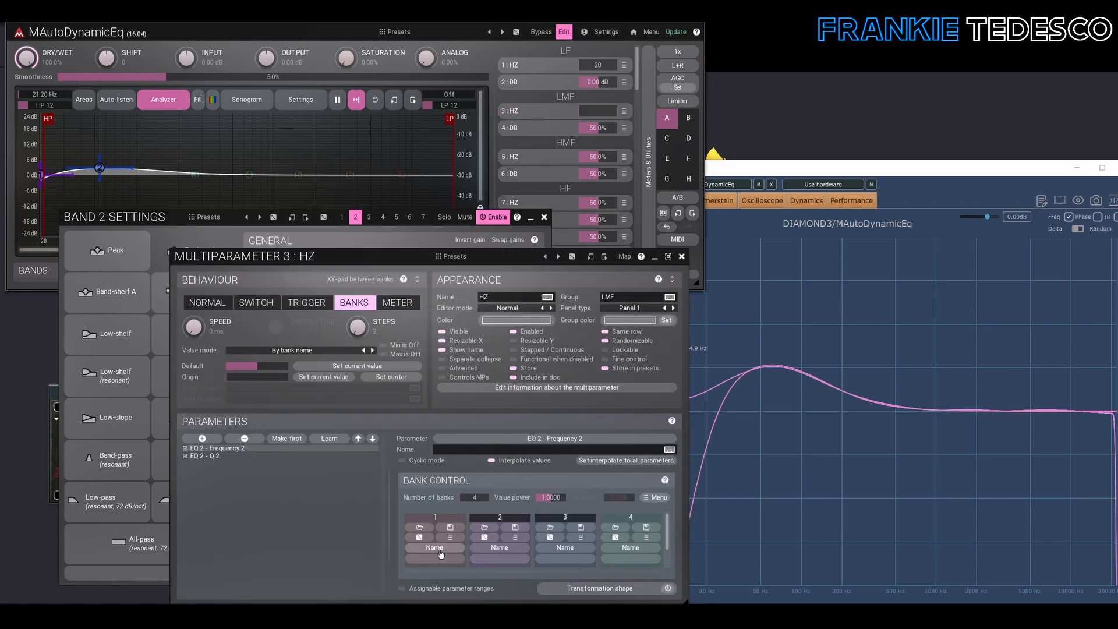
drag(481, 499, 482, 507)
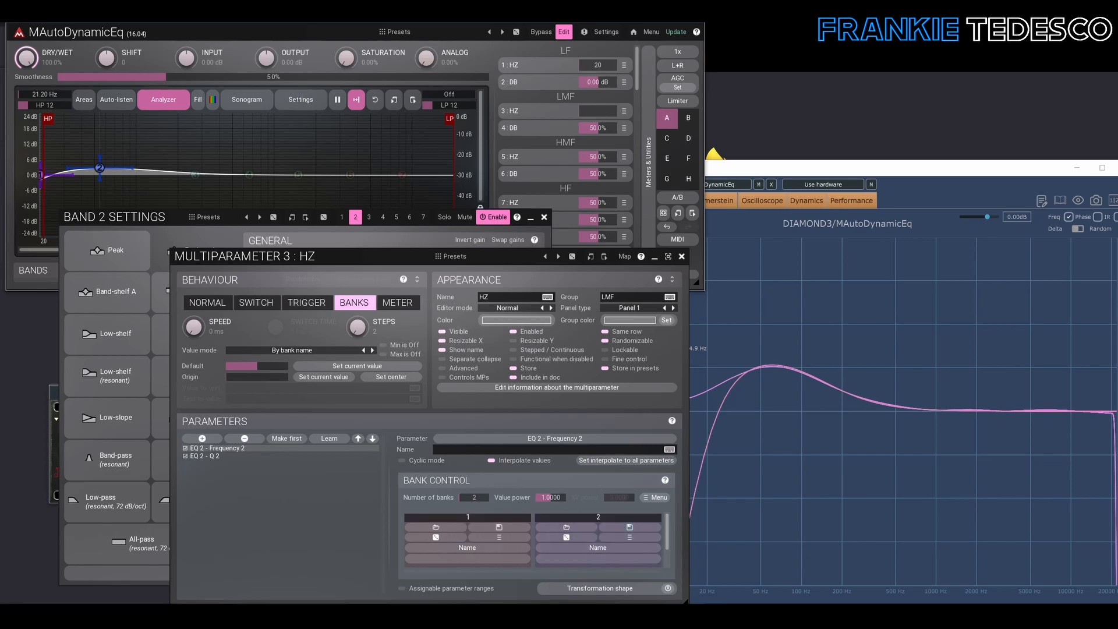
click(473, 548)
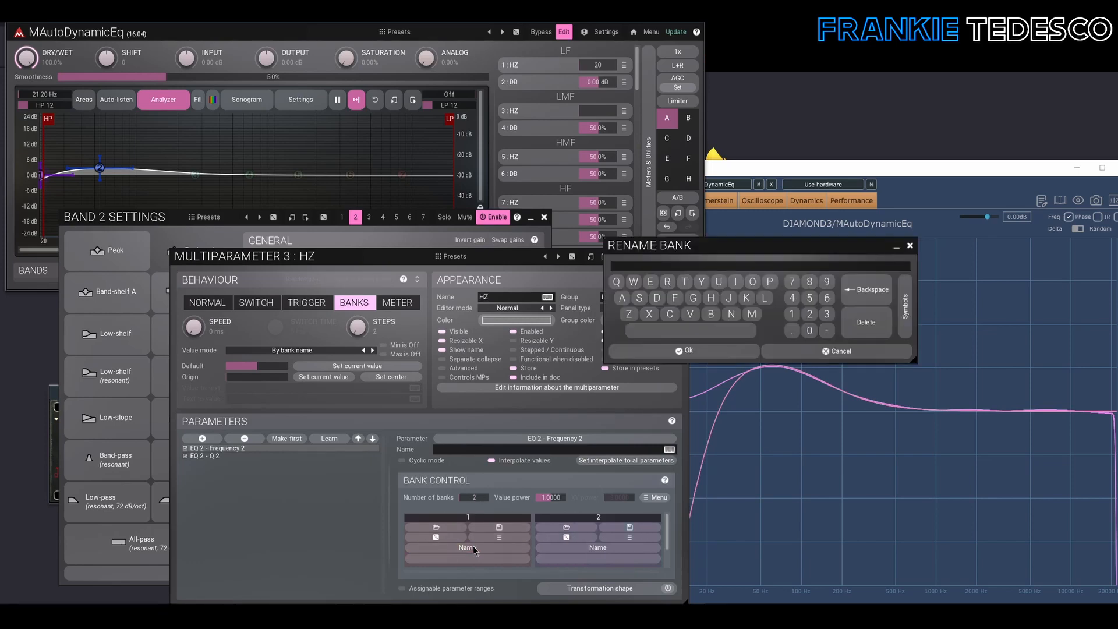
click(670, 351)
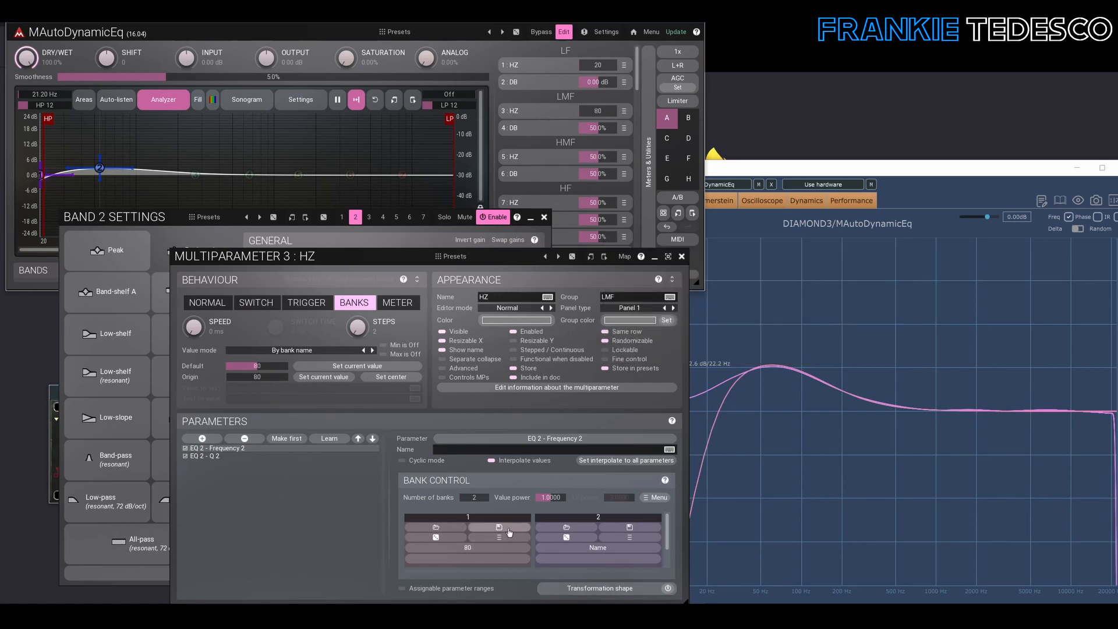
Name bank 2 of the LMF HZ multiparameter "120" and close the multiparameter and band settings.
click(586, 549)
text(12)
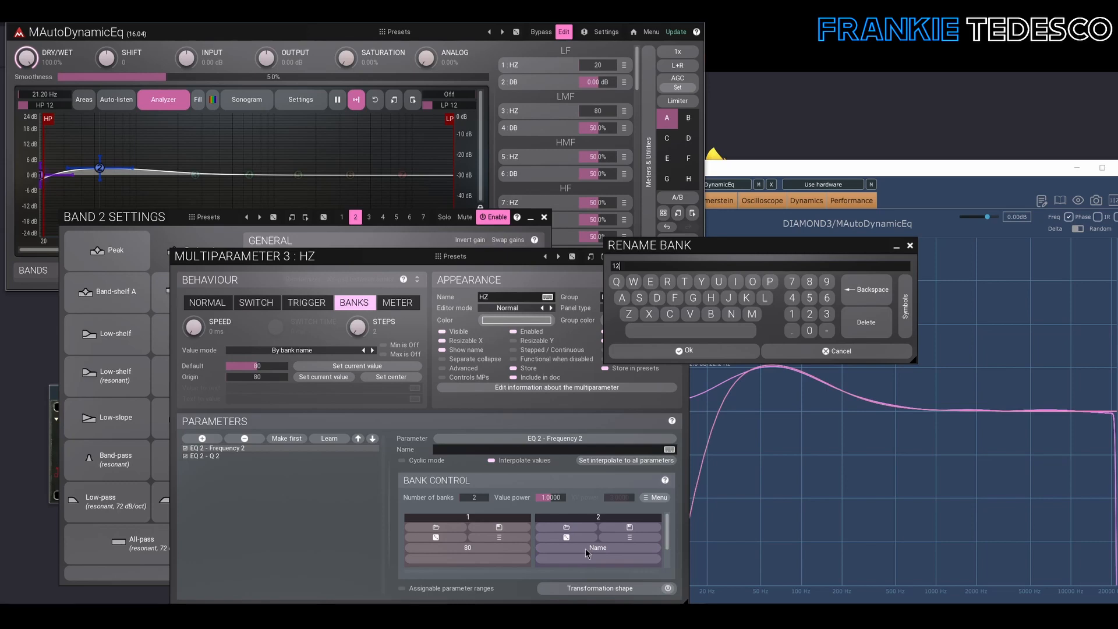
text(0)
key(Return)
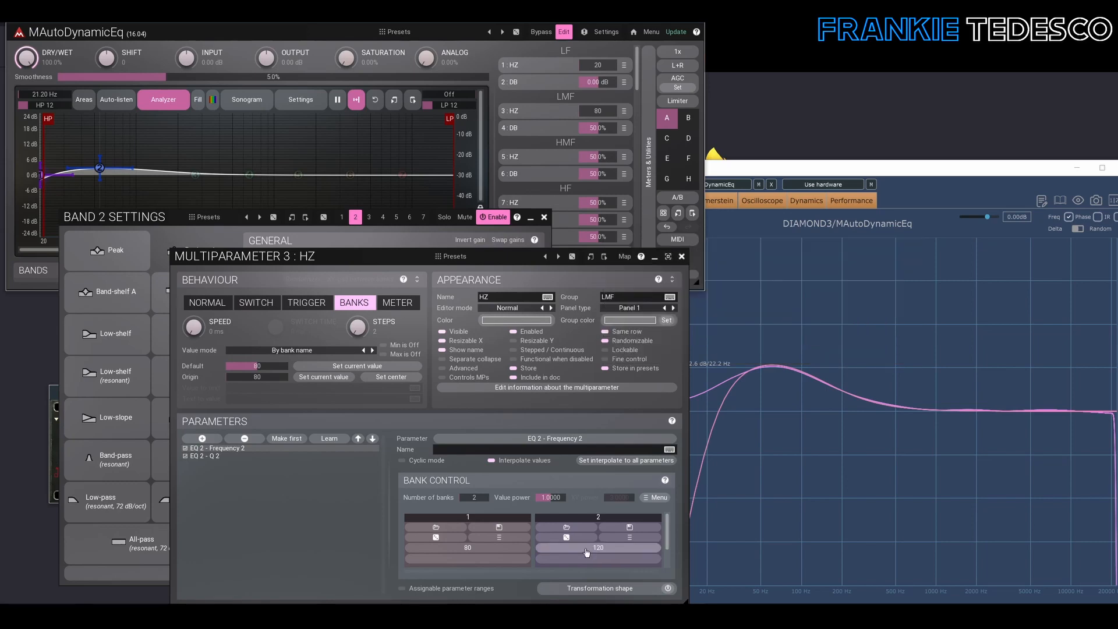
click(683, 257)
click(546, 218)
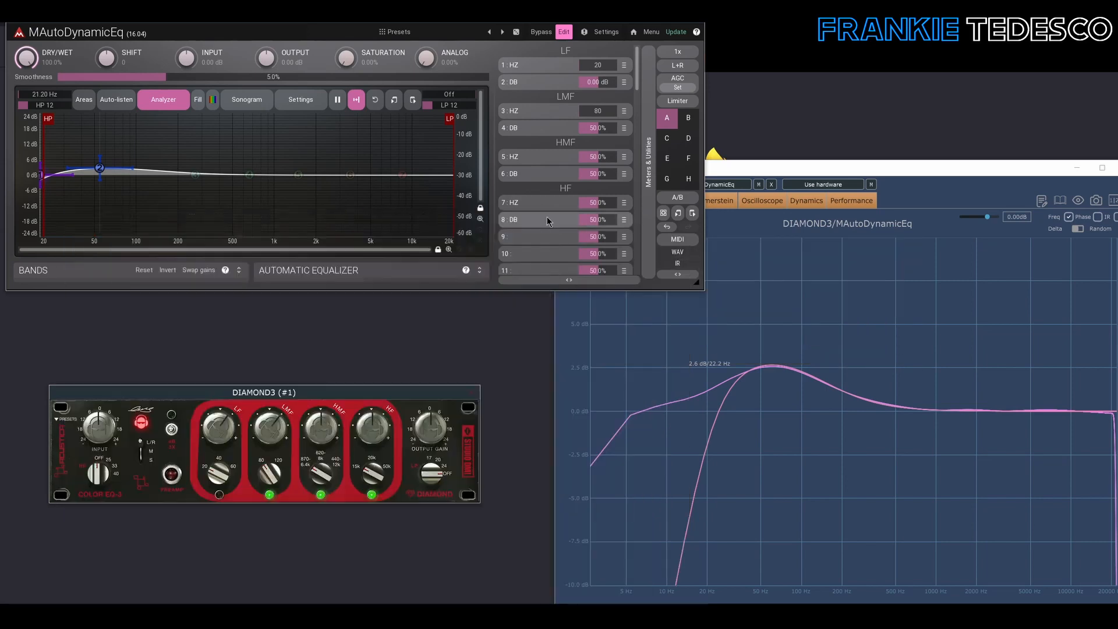
Switch the DIAMOND3 LMF frequency to 120 and match band 2 to its curve with 91.42 Hz, +5.04 dB gain and 0.48 Q.
drag(268, 470, 286, 402)
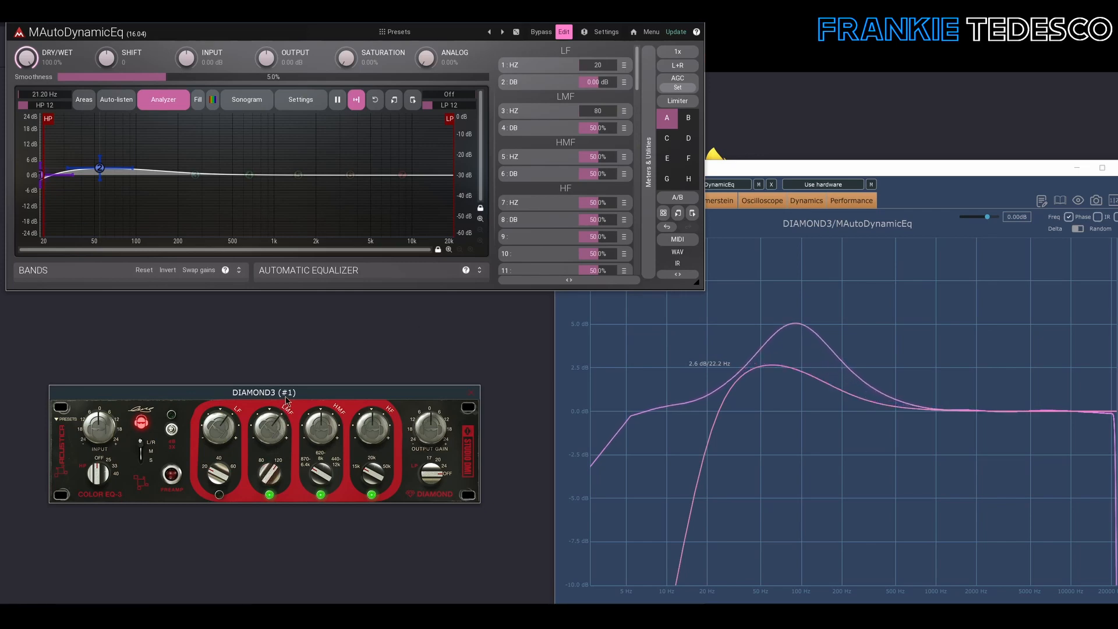
right_click(101, 167)
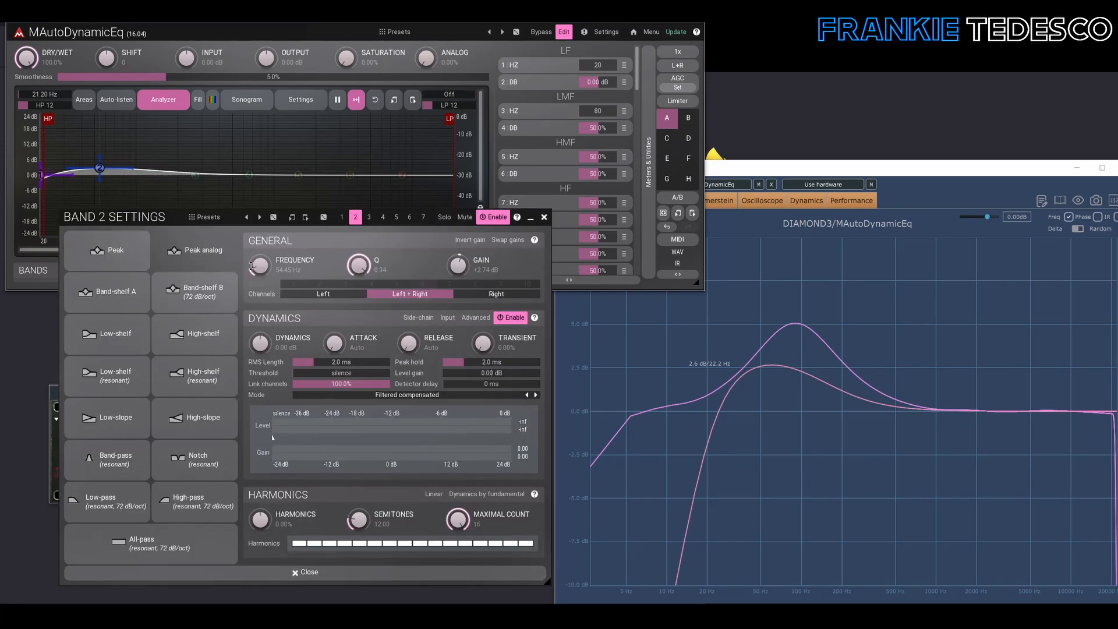
drag(251, 266, 251, 245)
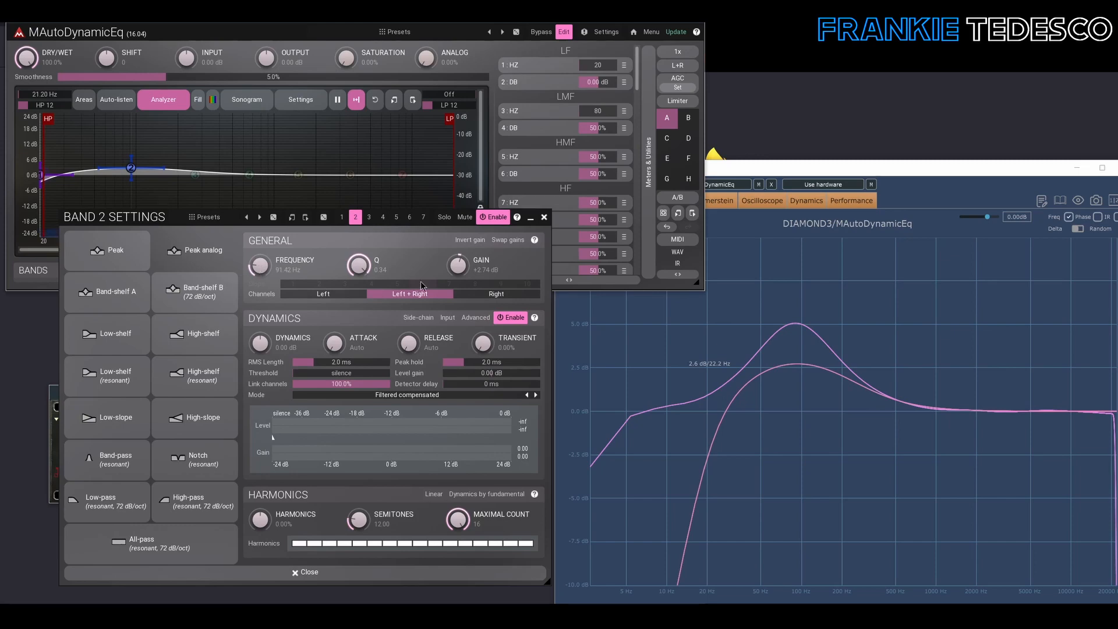
drag(458, 265, 457, 251)
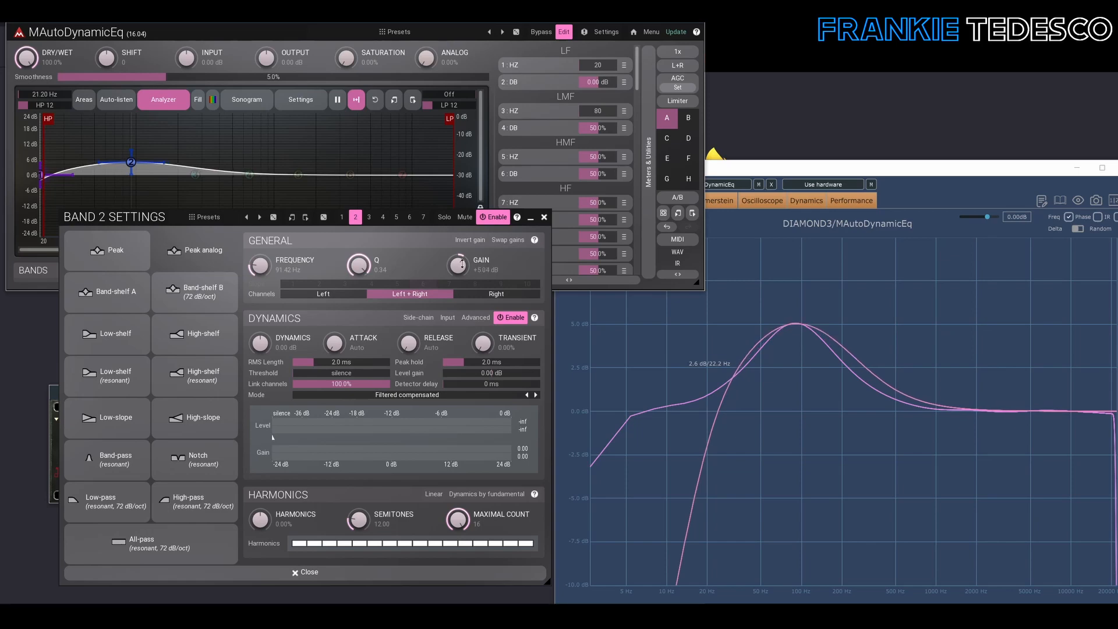
drag(367, 265, 367, 258)
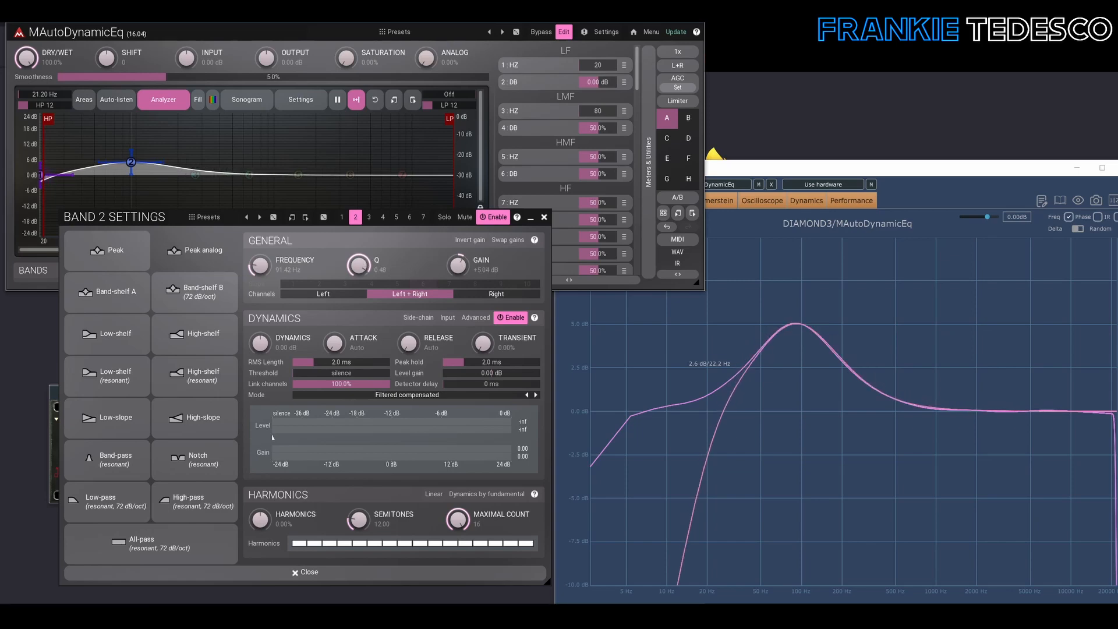
Fine-tune band 2's frequency and set its Q to 0.50 to follow the measured LMF 120 curve.
drag(459, 265, 459, 266)
drag(450, 265, 450, 263)
drag(358, 265, 359, 268)
drag(259, 266, 259, 268)
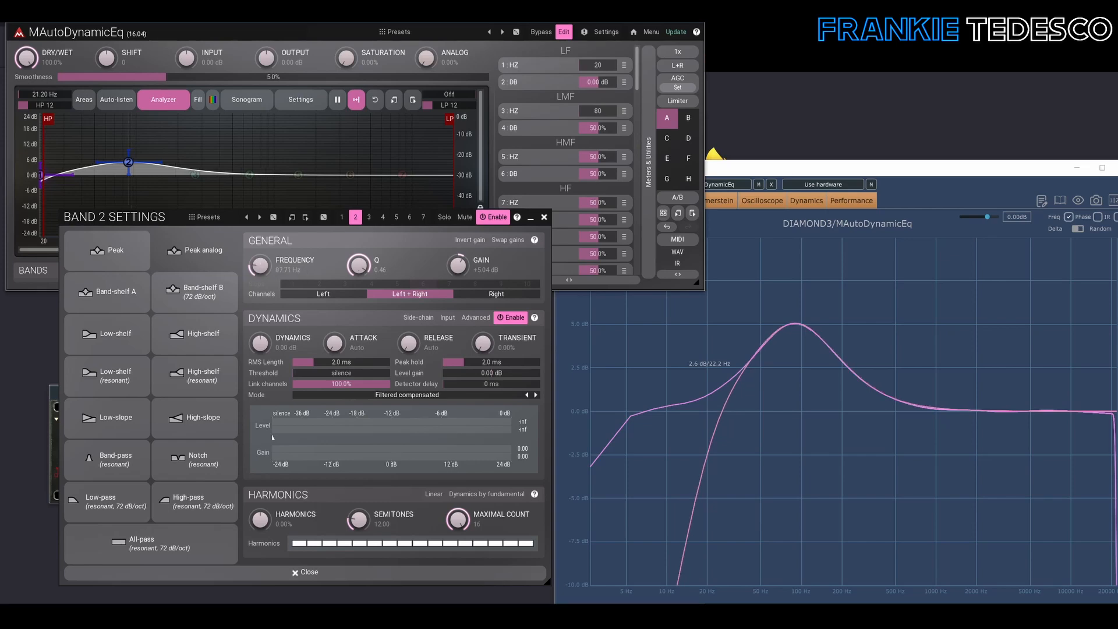
drag(359, 265, 359, 263)
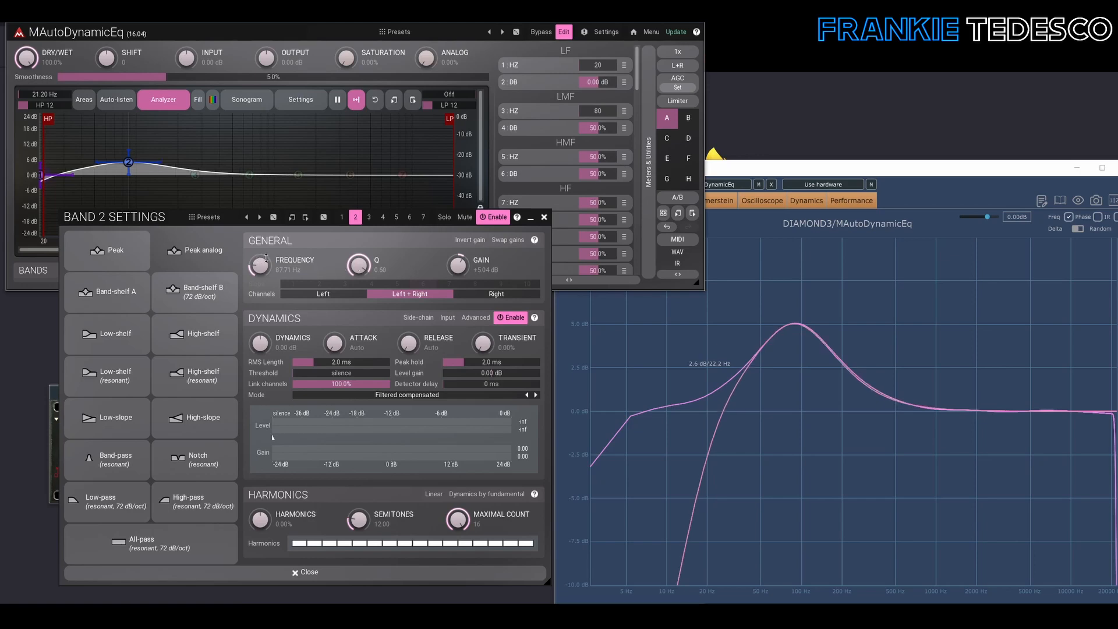
drag(260, 265, 260, 268)
click(544, 217)
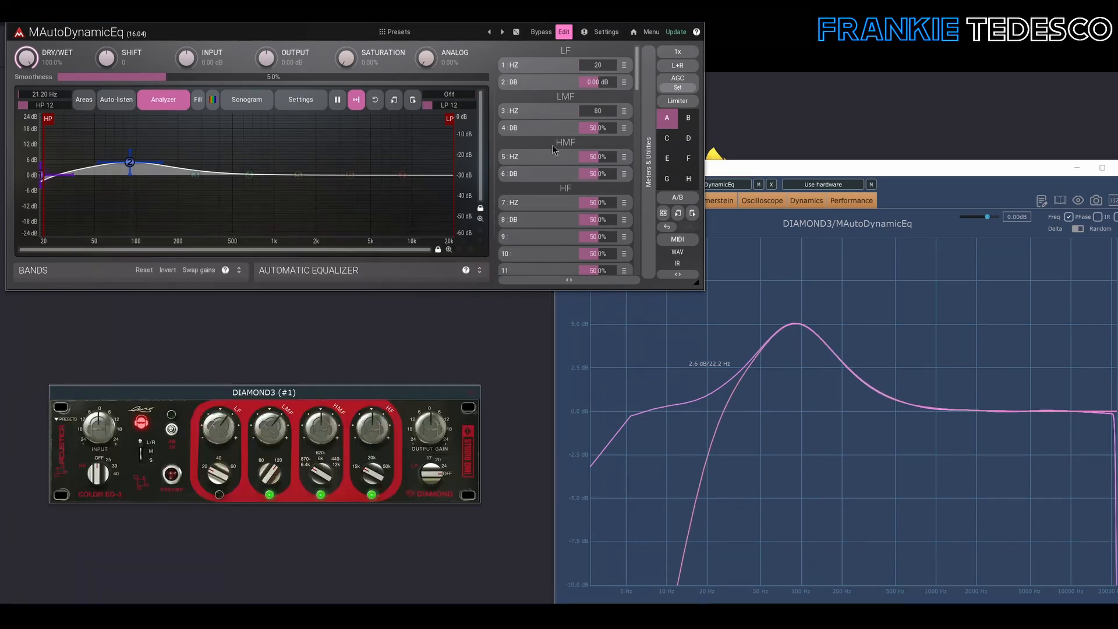
Store band 2's settings in bank 120 of the LMF HZ multiparameter and compare the control with DIAMOND3 at 120 and 80.
click(554, 115)
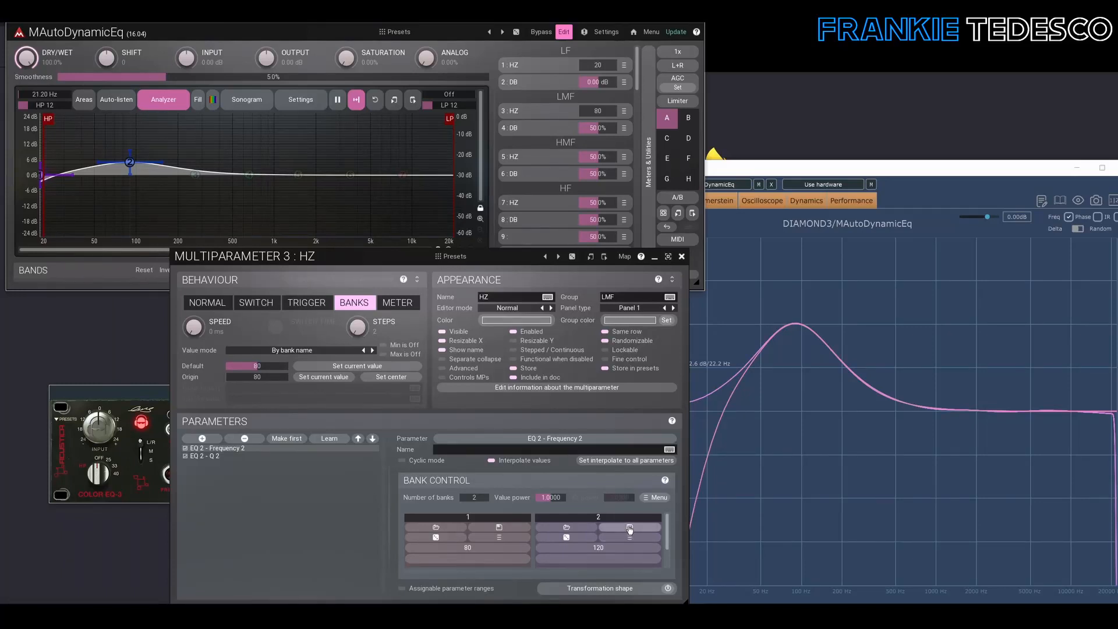
click(604, 112)
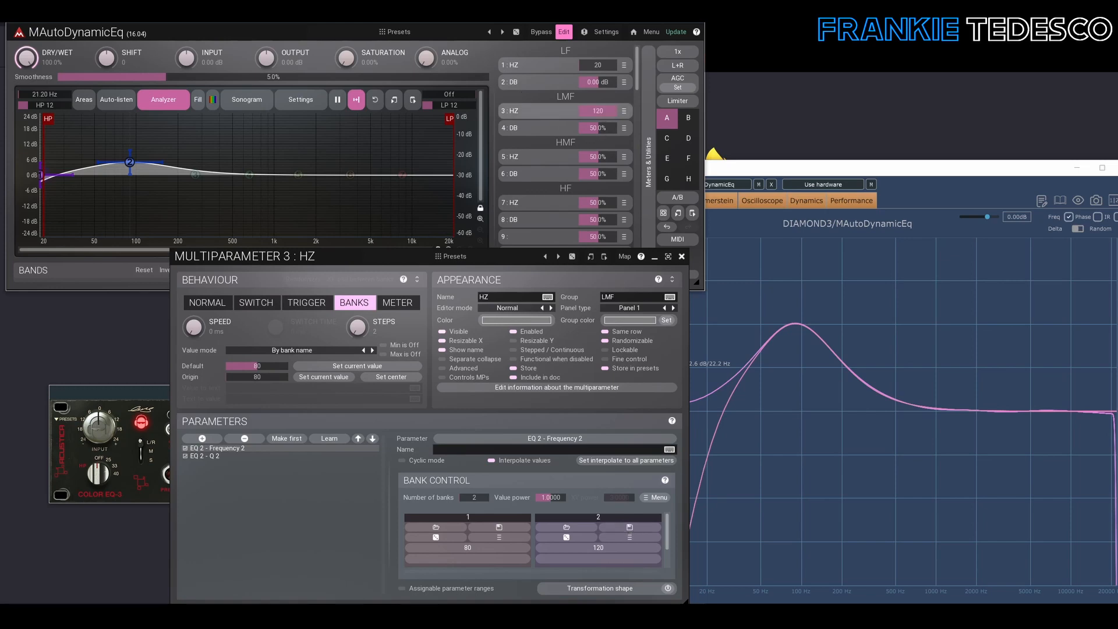
click(601, 111)
drag(601, 111, 615, 110)
click(681, 257)
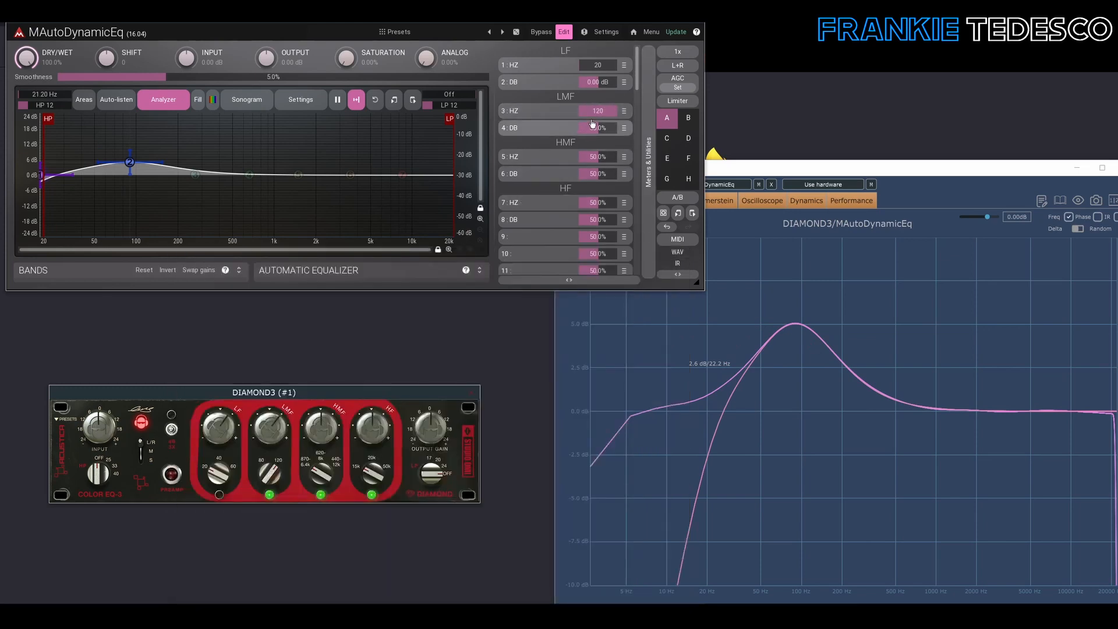
drag(274, 471, 259, 557)
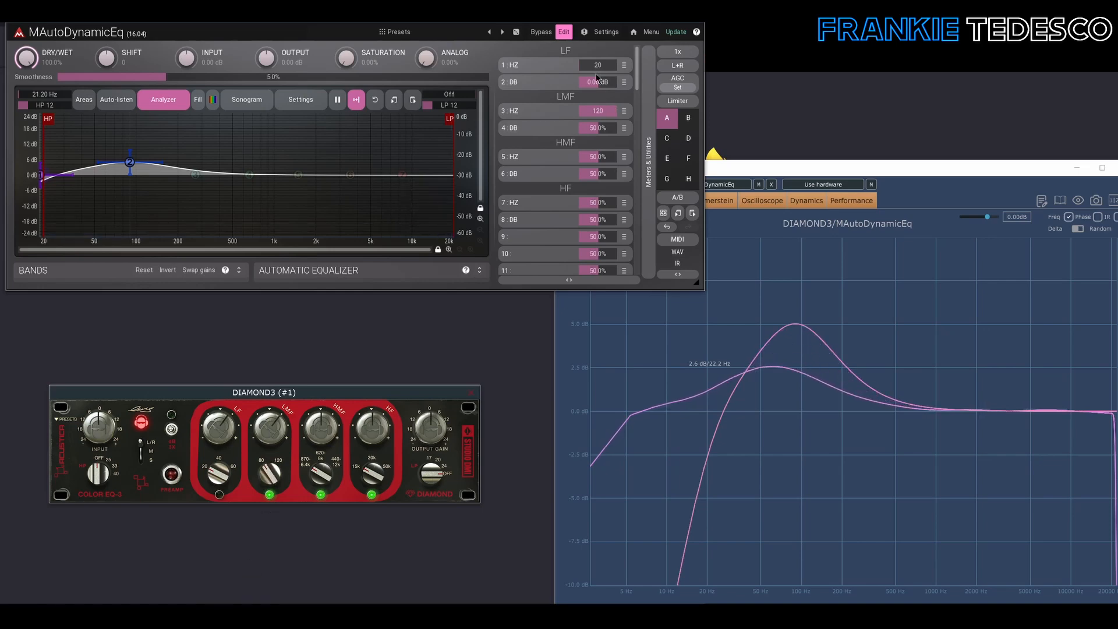
drag(599, 112, 596, 123)
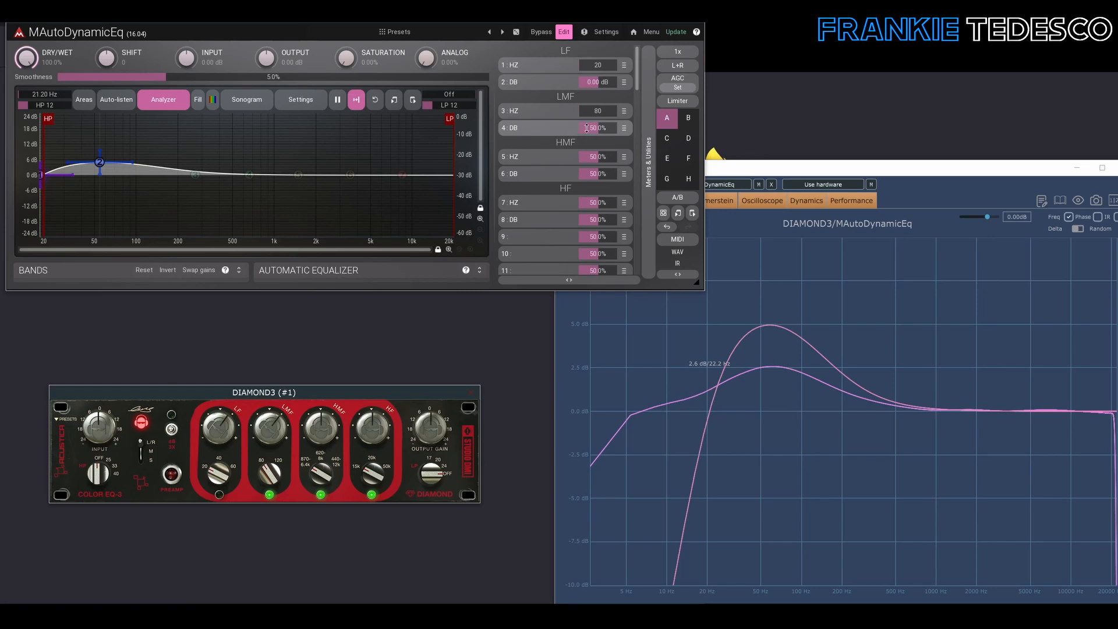
Assign EQ 2's Gain 2 to the LMF DB multiparameter, set its value mode to By first parameter, and return it to 0.00 dB.
click(587, 128)
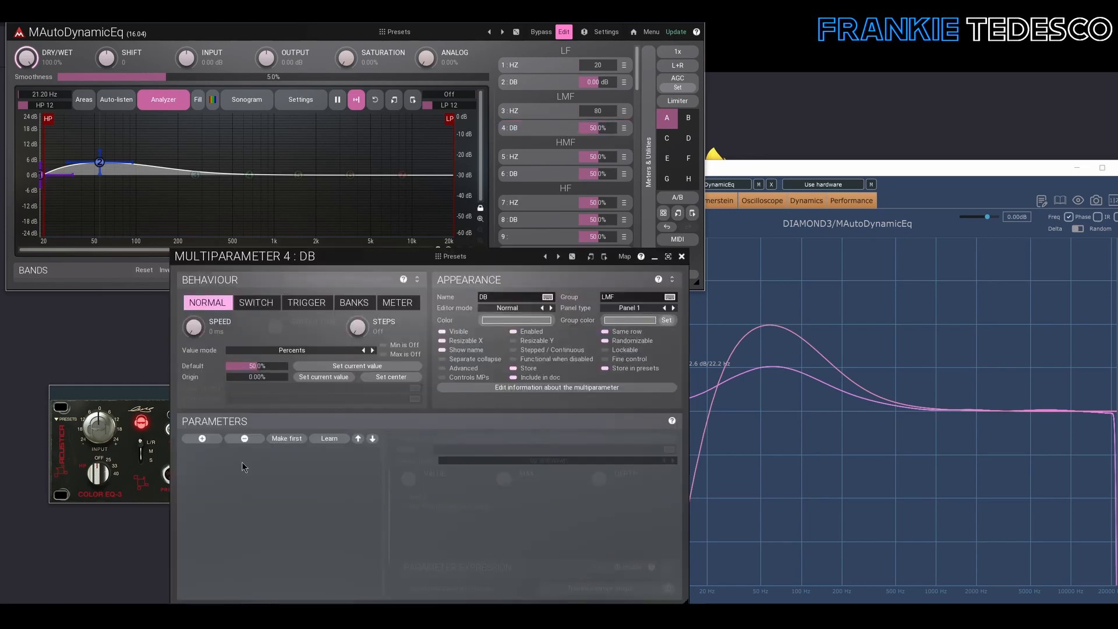
click(202, 439)
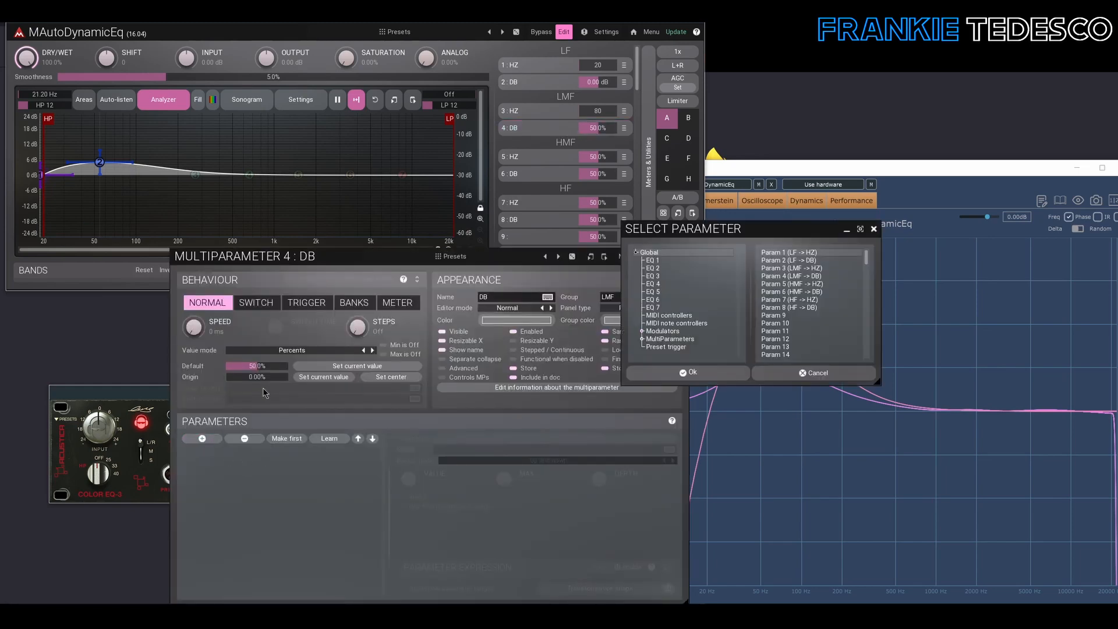
click(666, 269)
click(772, 269)
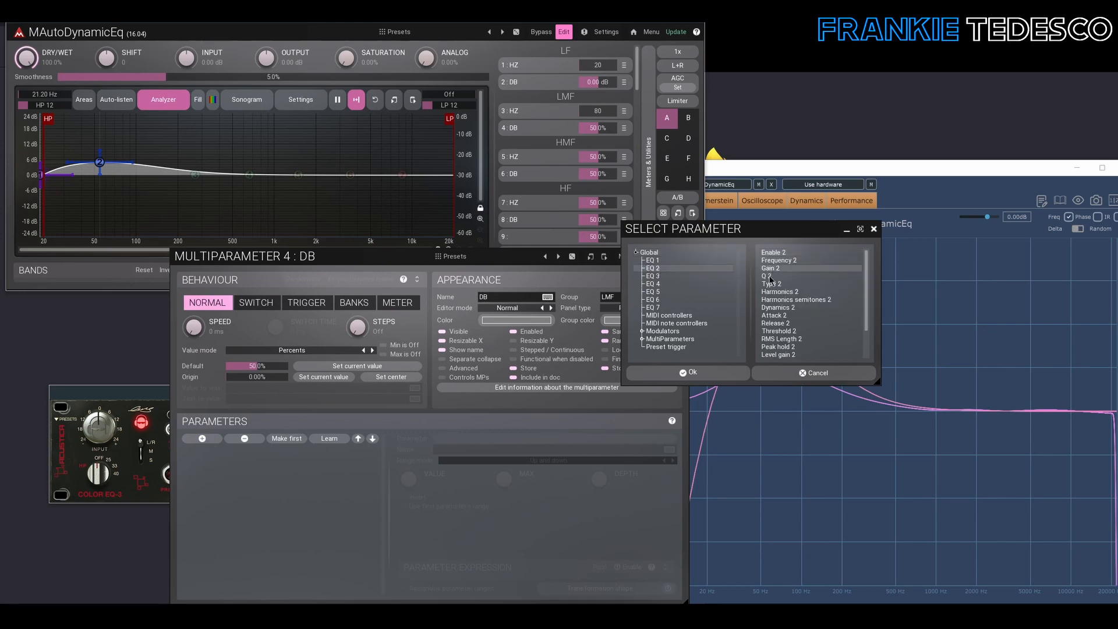
click(687, 373)
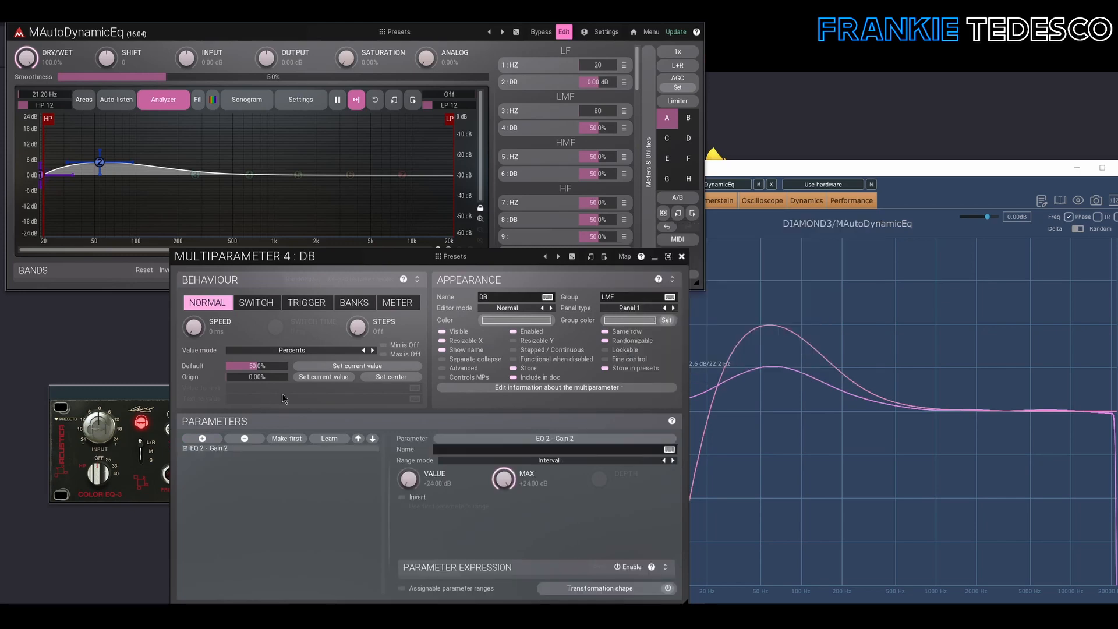
click(333, 354)
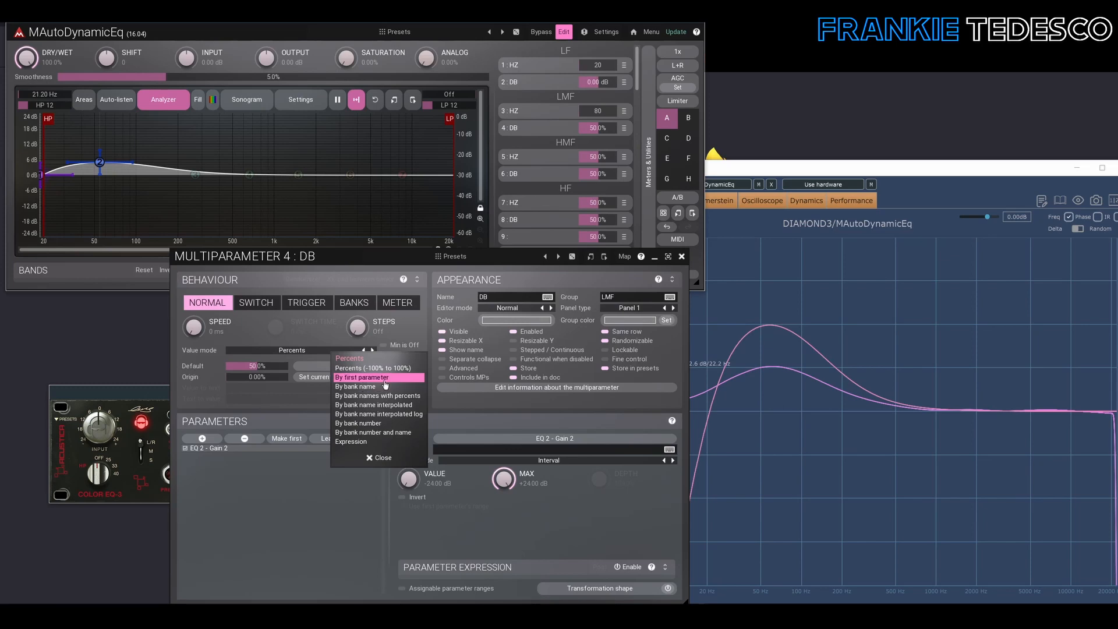
click(382, 378)
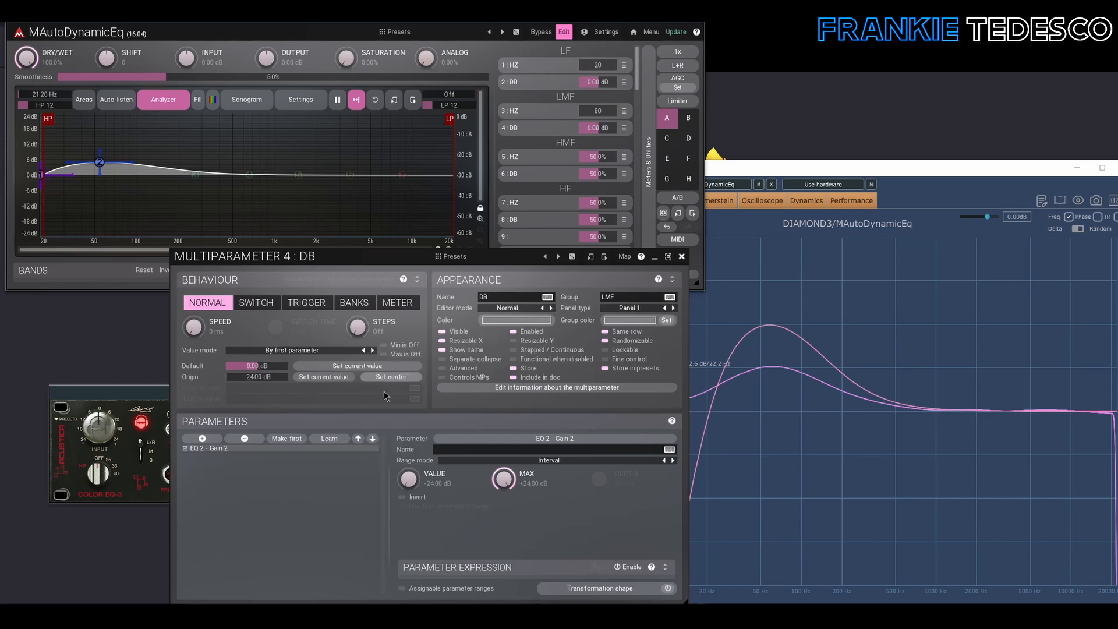
click(679, 256)
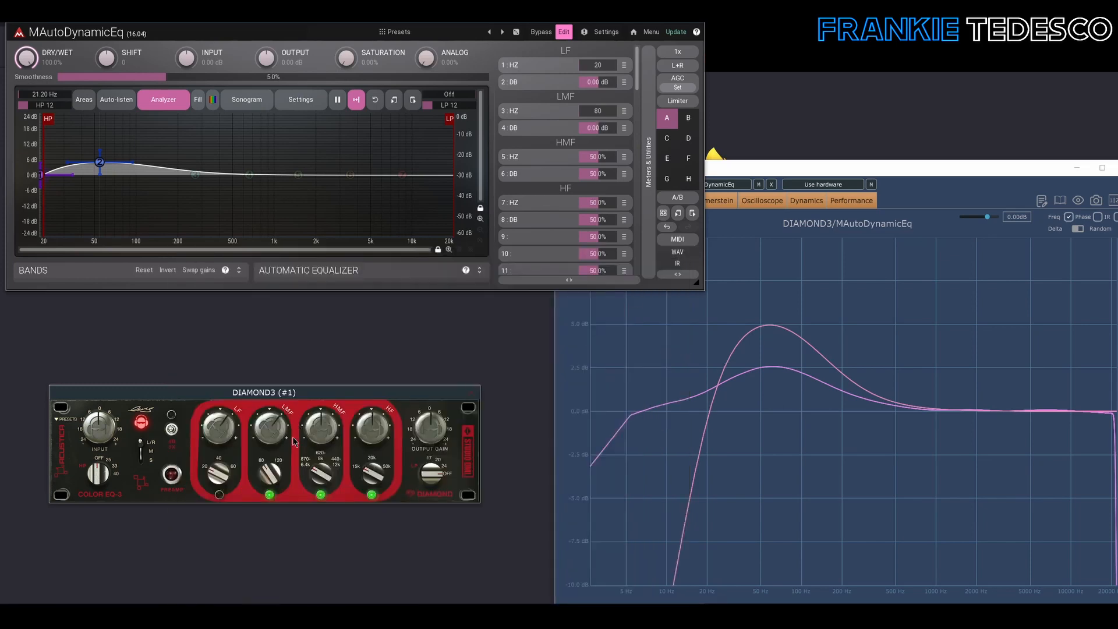
drag(596, 128, 602, 125)
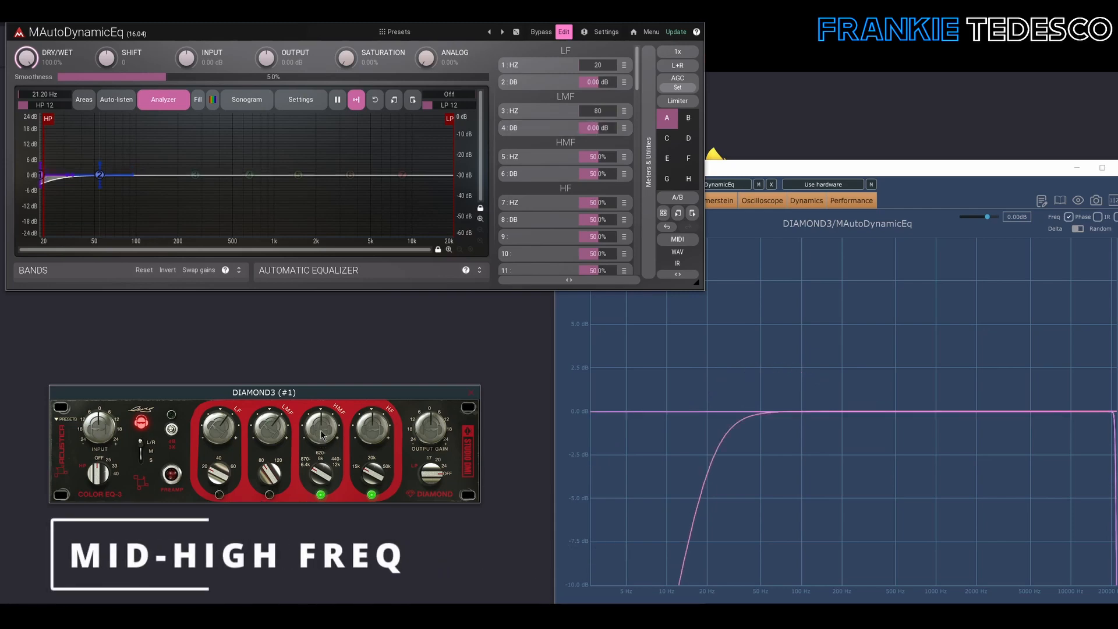
Raise the DIAMOND3 HMF gain to a boost of about 4.7 dB and add EQ 3's Frequency 3 and Q 3 to the HMF HZ multiparameter.
drag(322, 434, 330, 435)
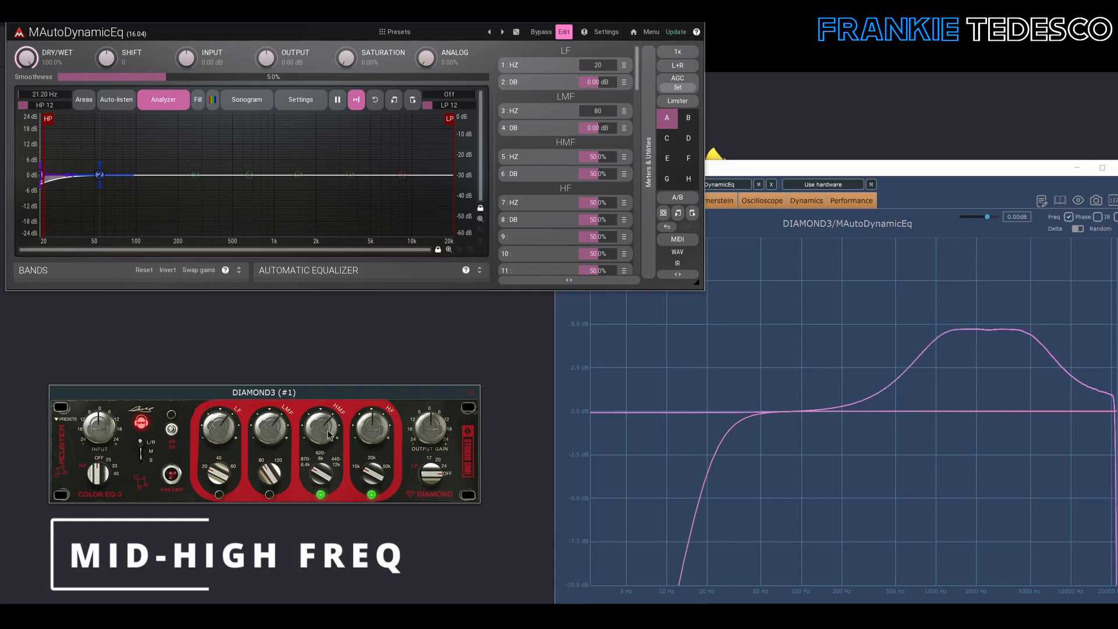
click(551, 160)
click(202, 439)
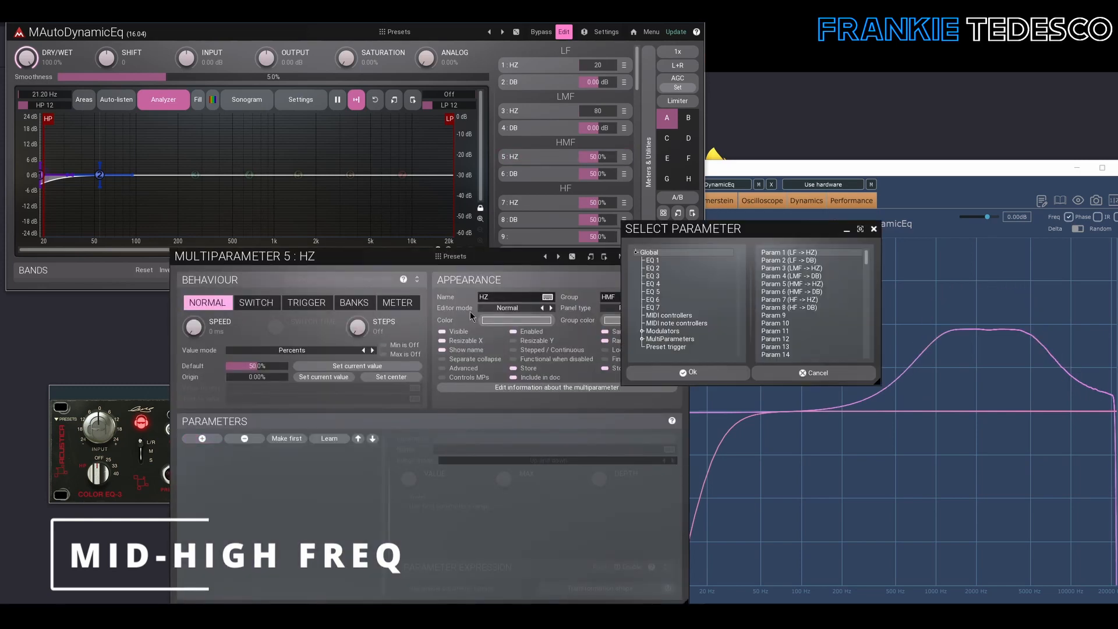
click(673, 277)
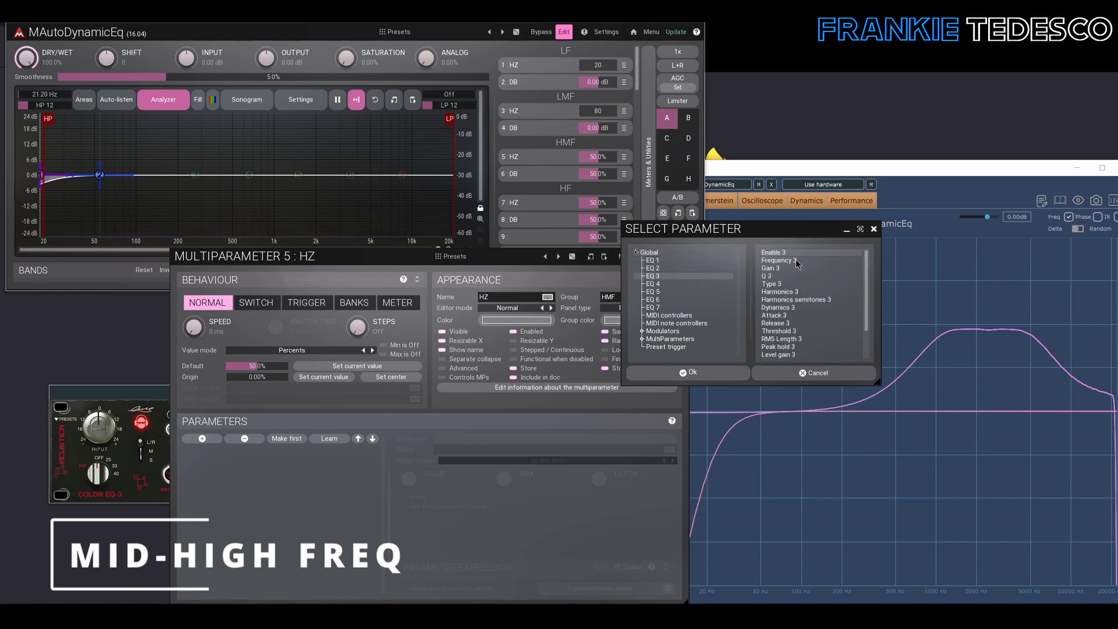
double_click(795, 262)
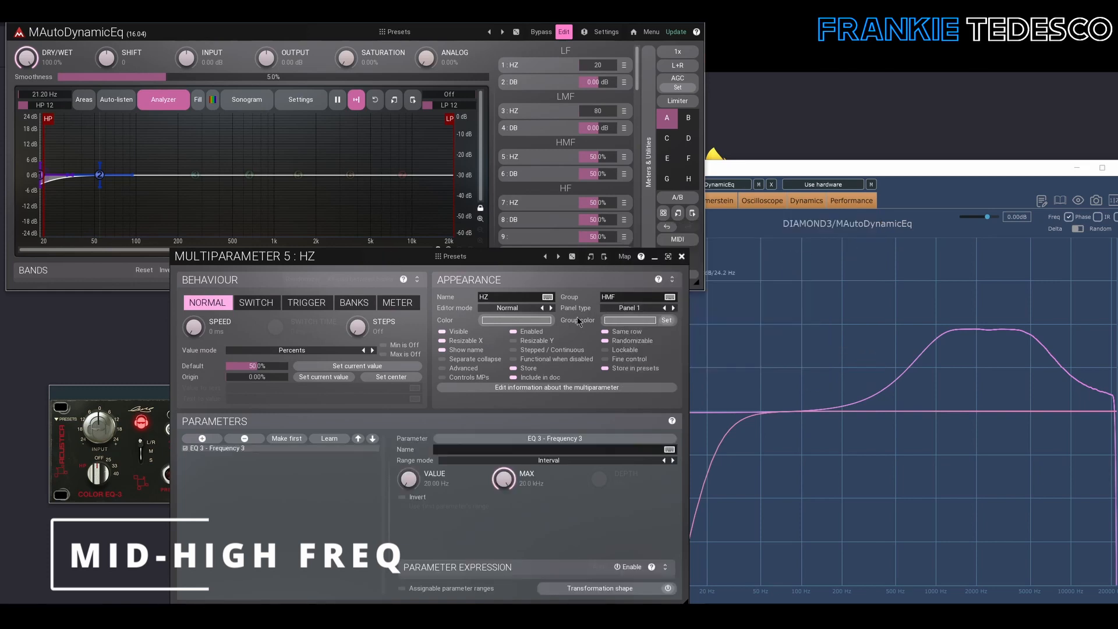
click(202, 439)
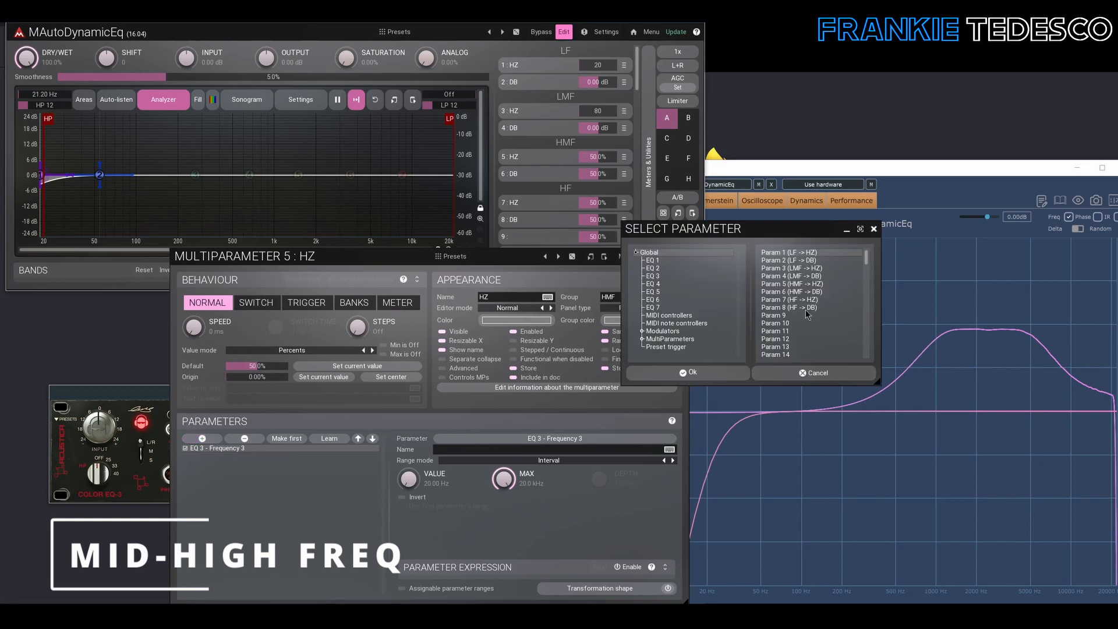
click(656, 277)
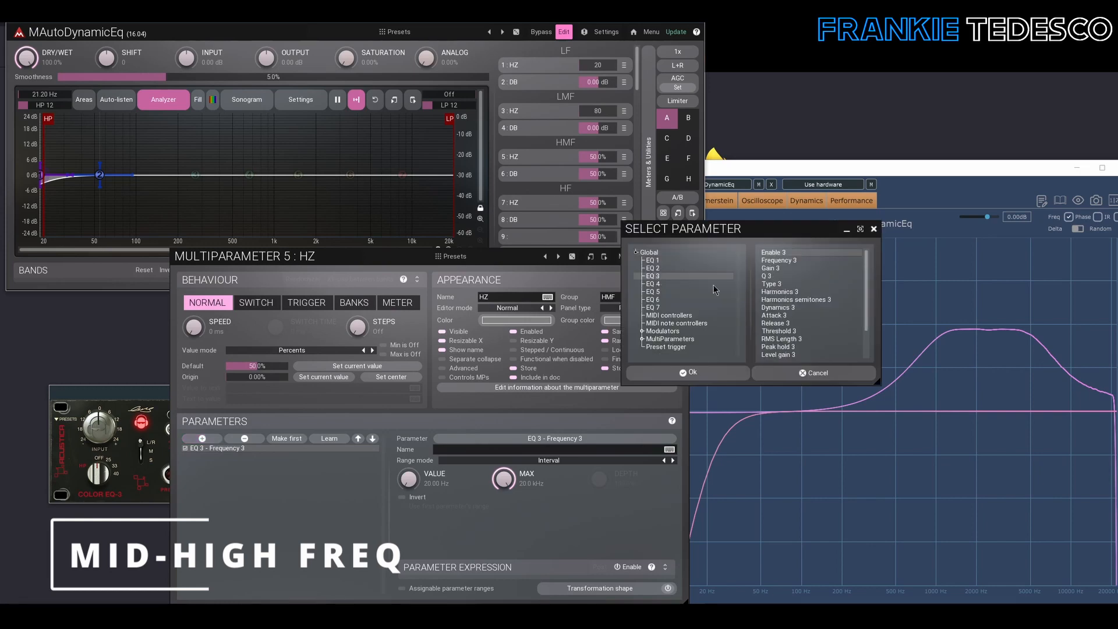
double_click(768, 276)
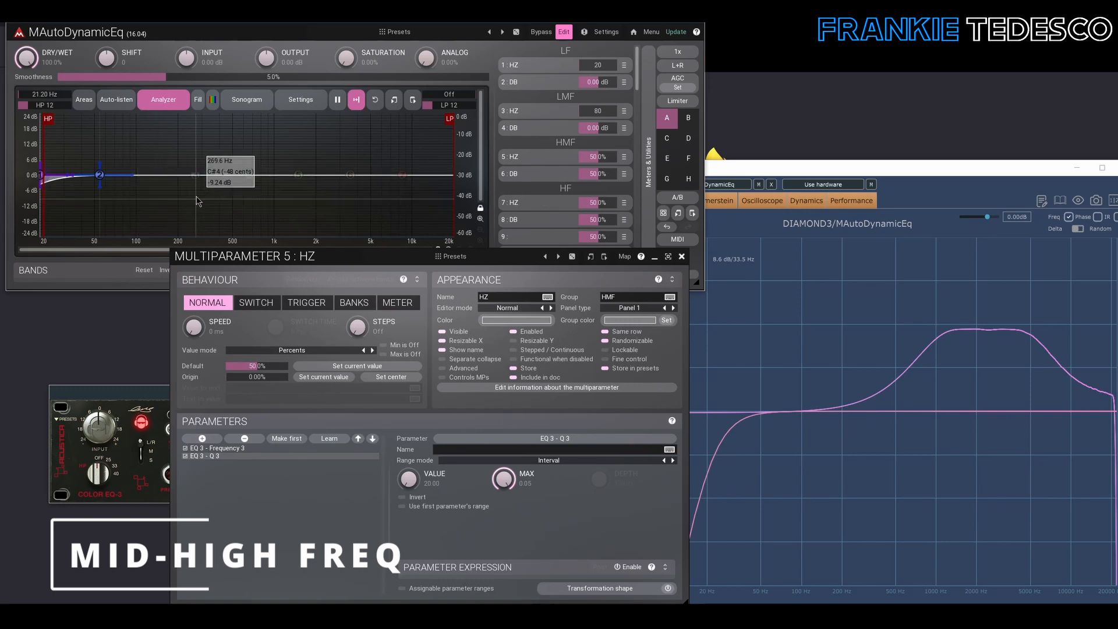
Enable band 3 as a Peak filter at about 2449 Hz, with +3.46 dB gain and Q 0.12.
click(195, 175)
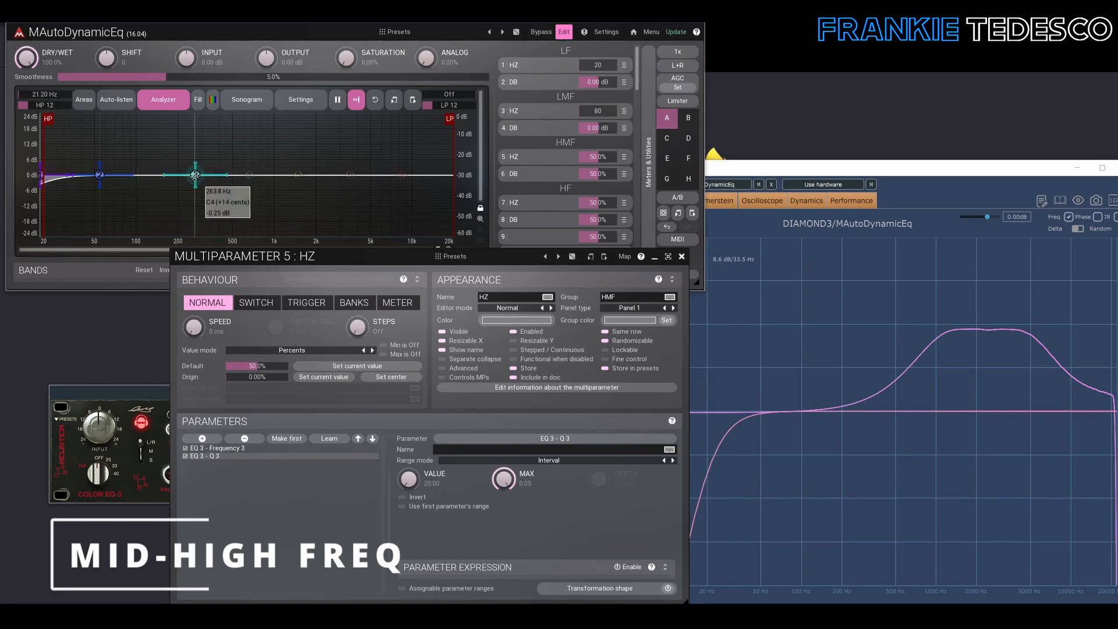
double_click(195, 175)
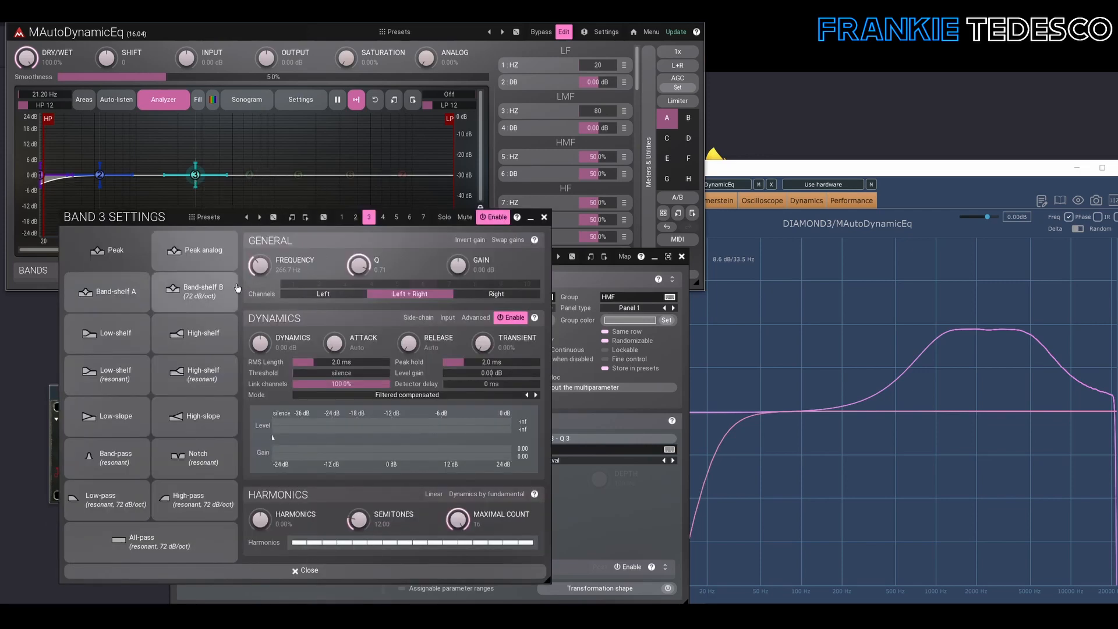
click(212, 268)
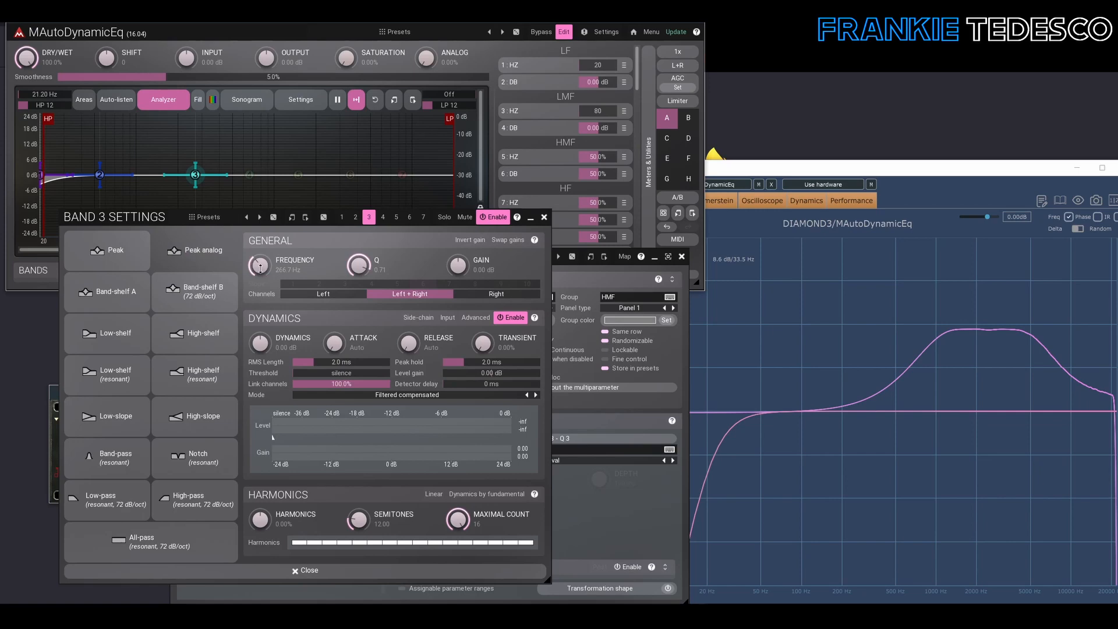
drag(260, 267, 290, 272)
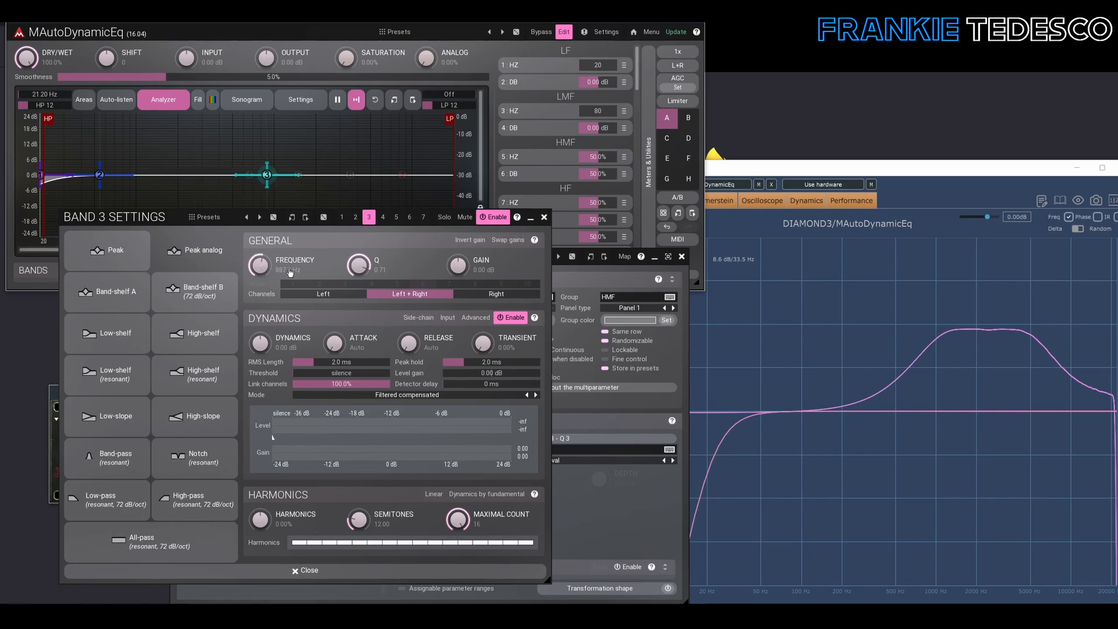
drag(445, 268, 446, 253)
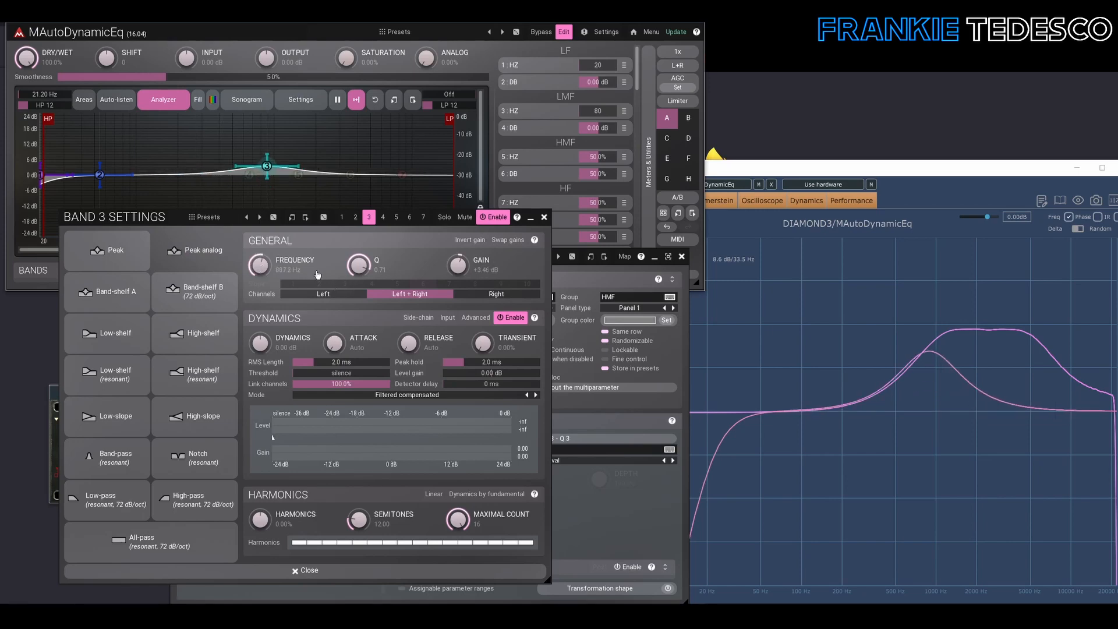
drag(317, 275, 363, 288)
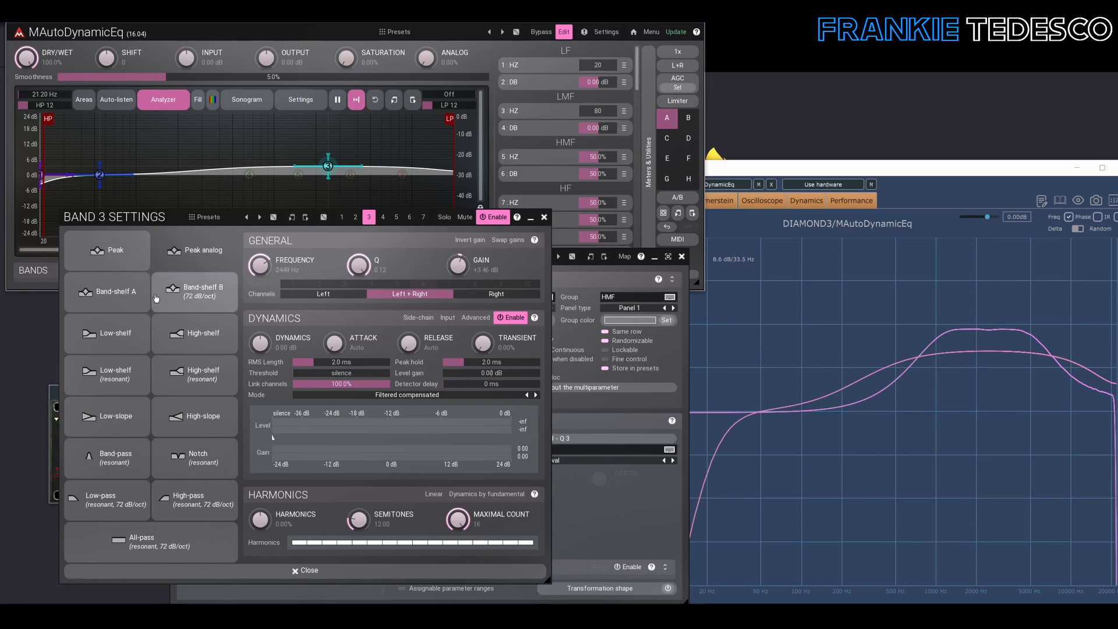
Try a Band-shelf A filter on band 3 at 2449 Hz, with Q 60.6% and +4.90 dB gain.
click(123, 294)
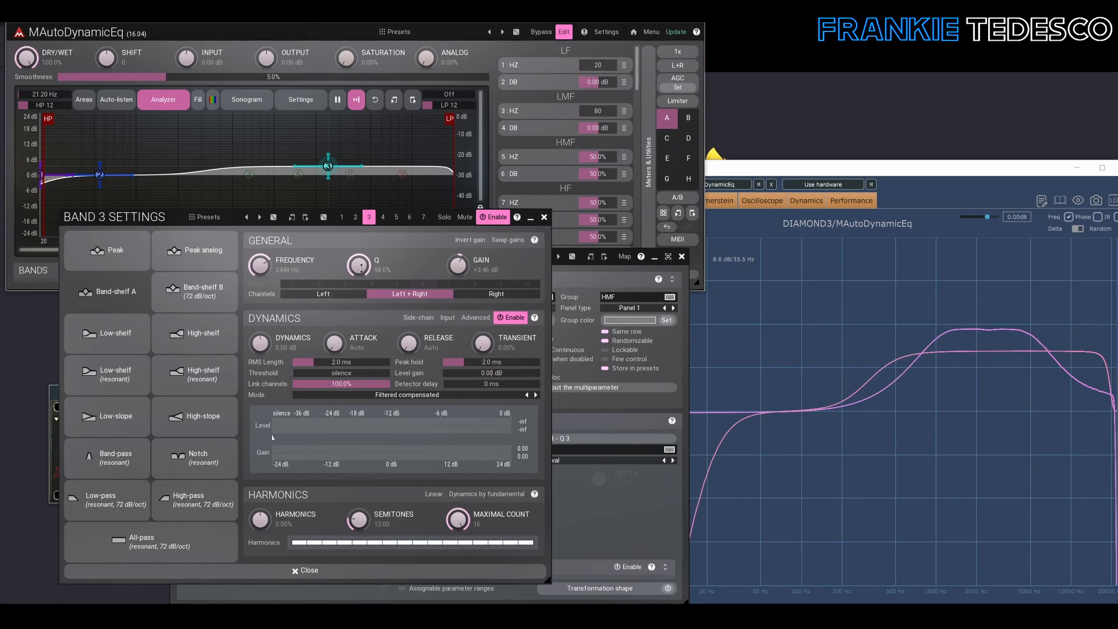
drag(264, 258, 264, 269)
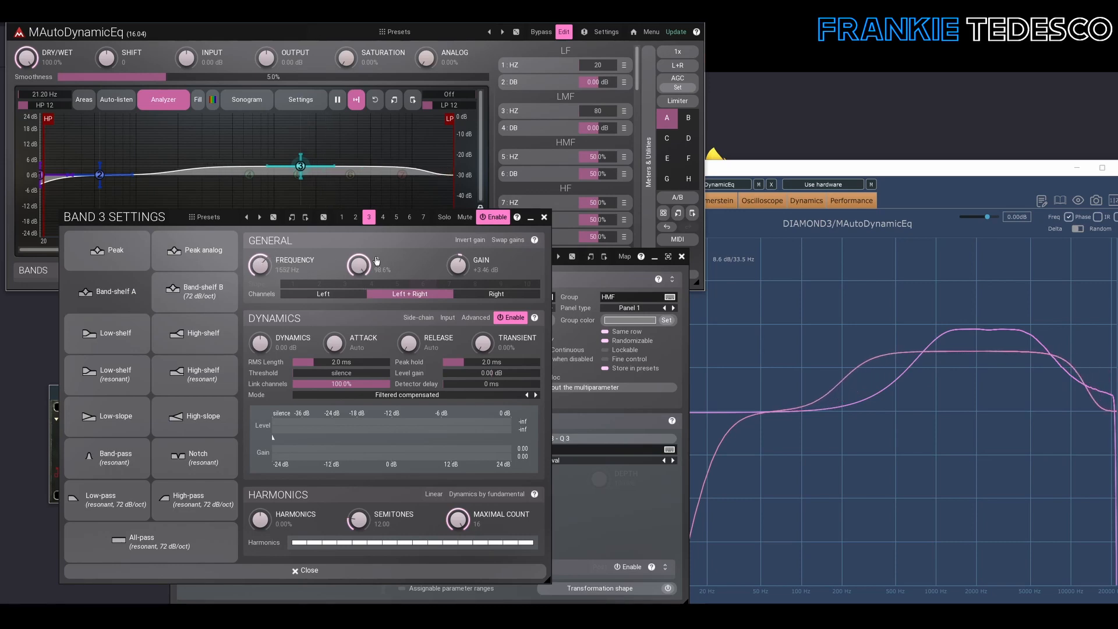
drag(359, 266, 359, 290)
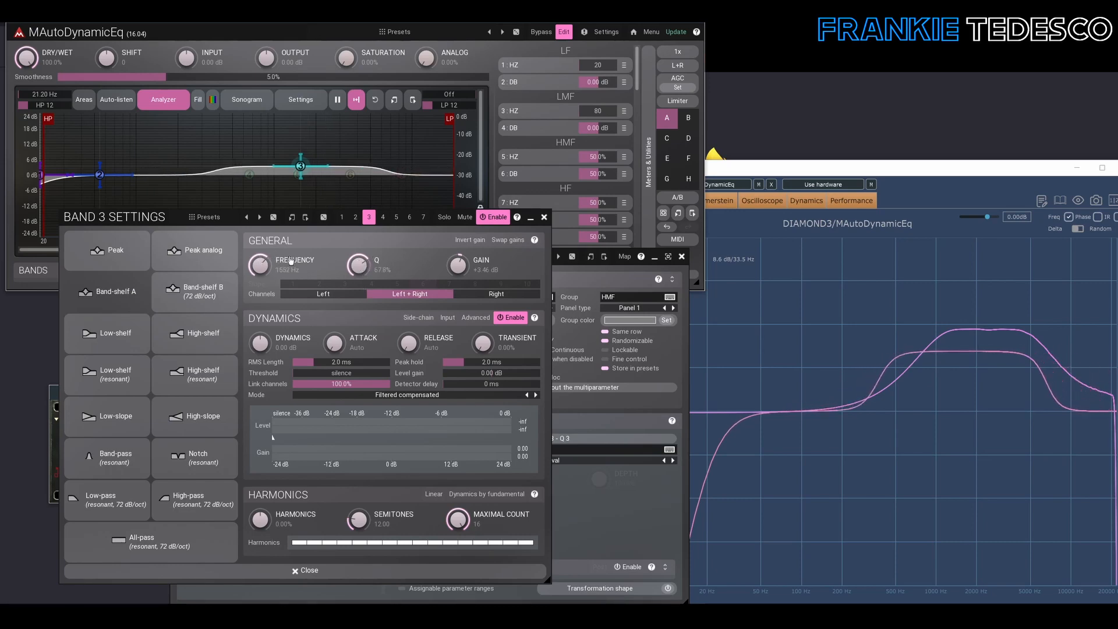
drag(263, 265, 264, 255)
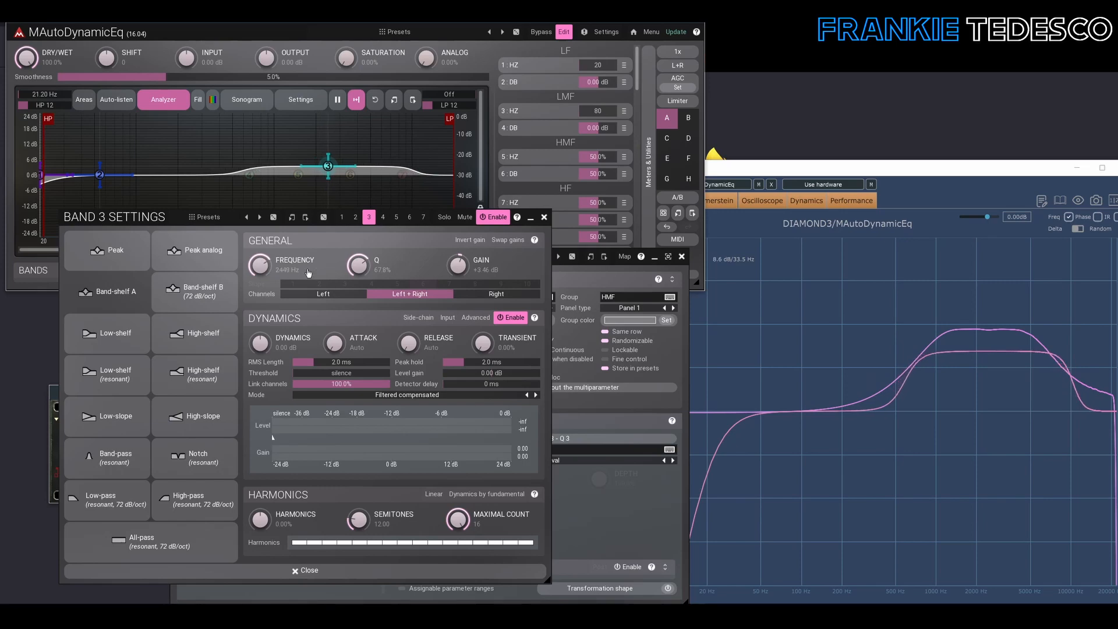
scroll(462, 264, up, 5)
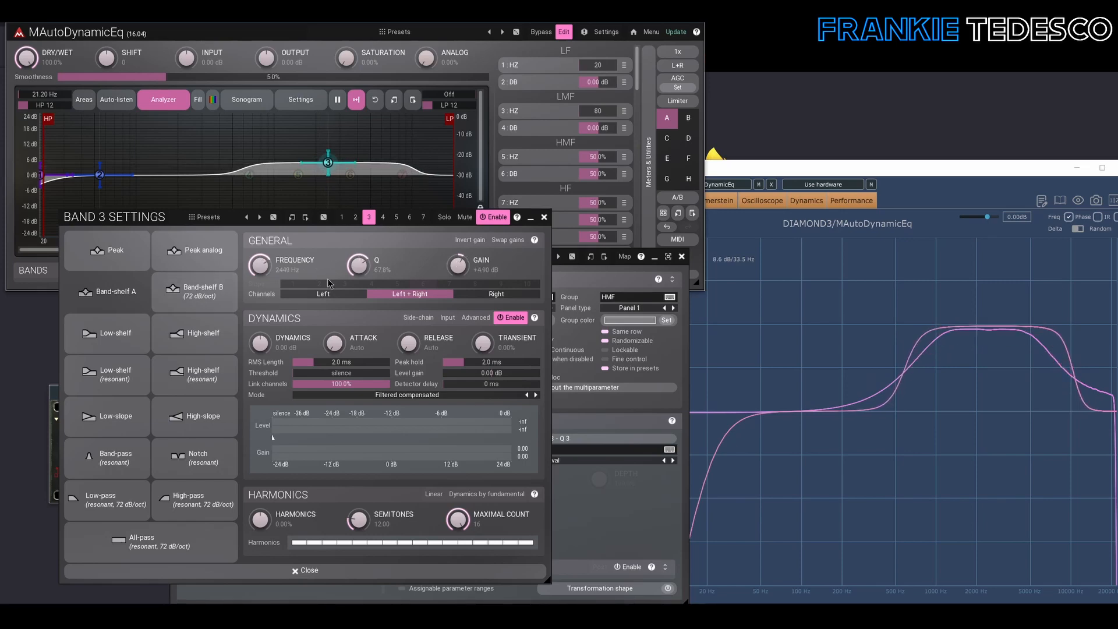
mouse_move(346, 269)
mouse_down()
mouse_move(346, 282)
mouse_move(359, 265)
mouse_up()
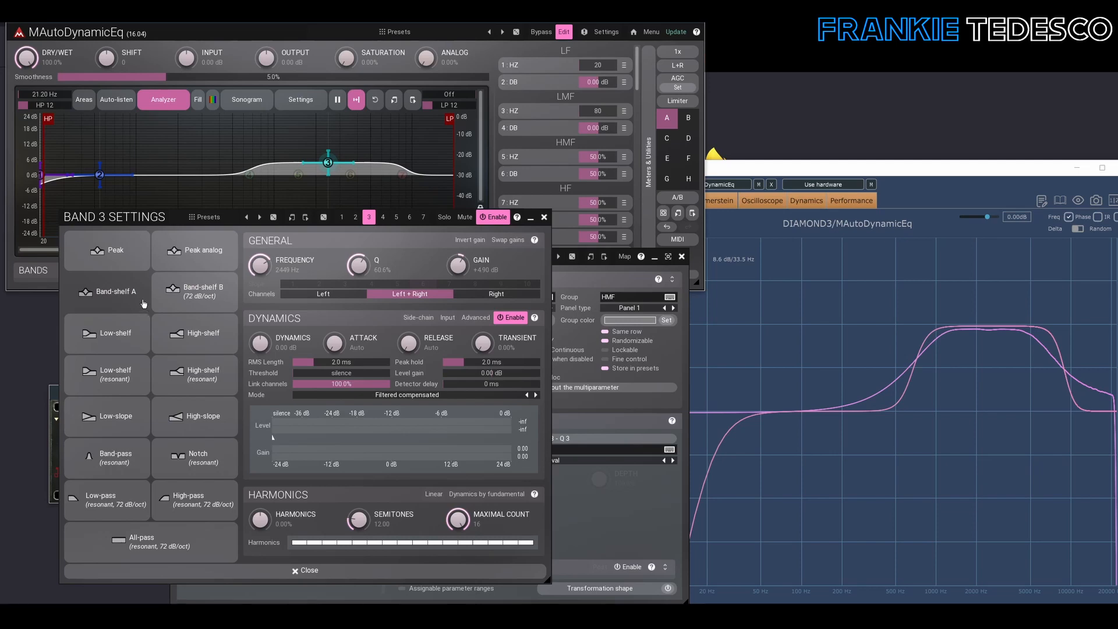
Try Band-pass on band 3 and settle on Peak analog, fitting it to the rising slope of the measured HMF curve.
click(117, 463)
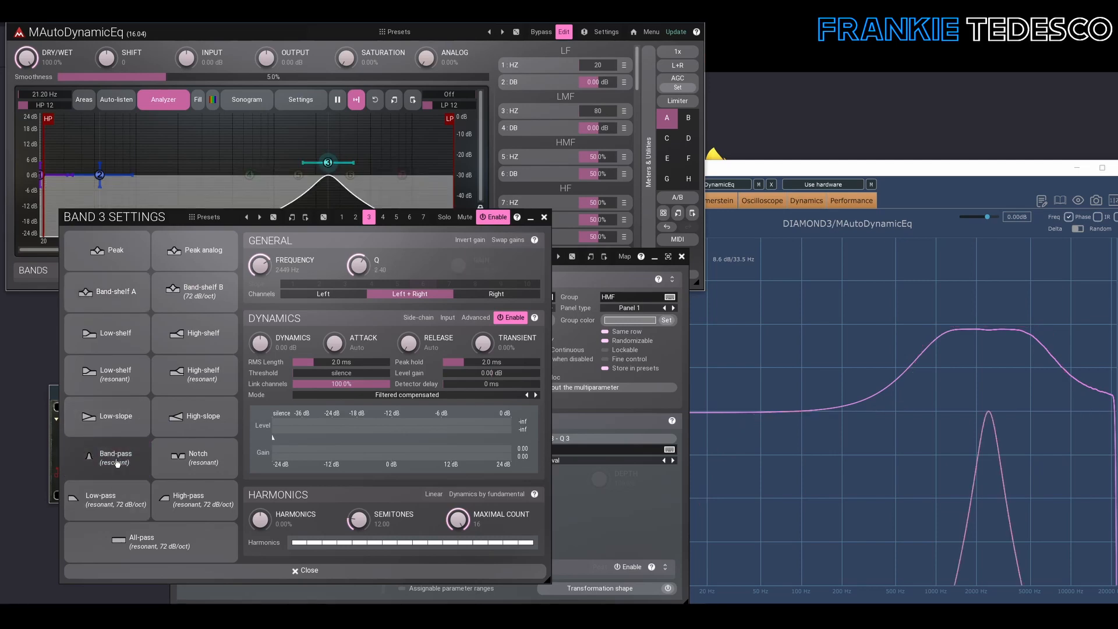
click(195, 249)
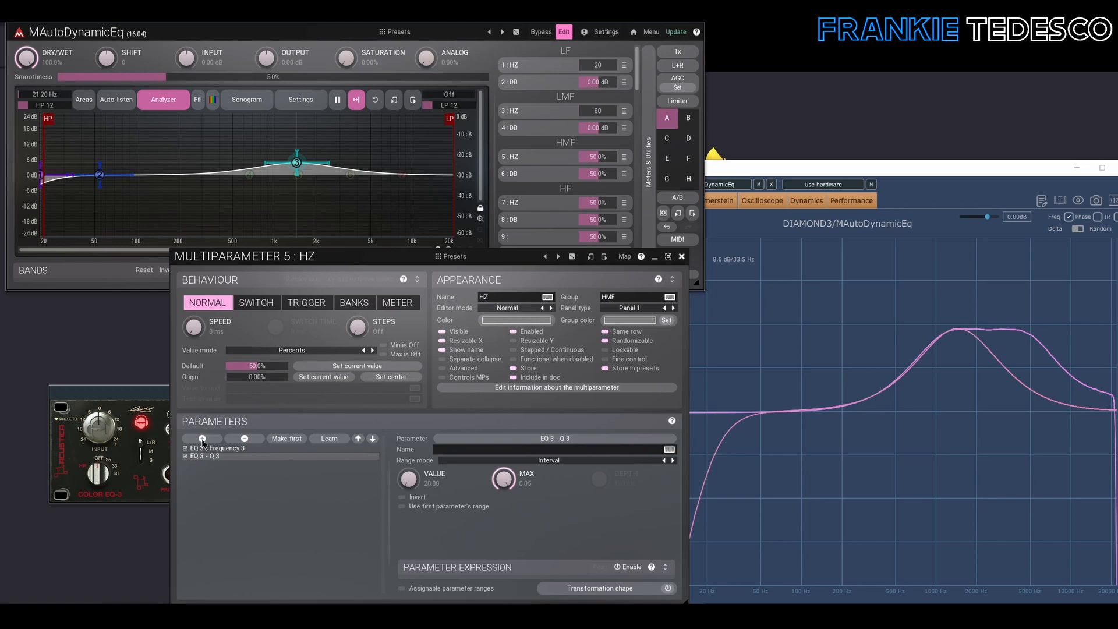
Switch the HMF HZ multiparameter to Banks behaviour with 3 steps and 3 banks.
click(356, 306)
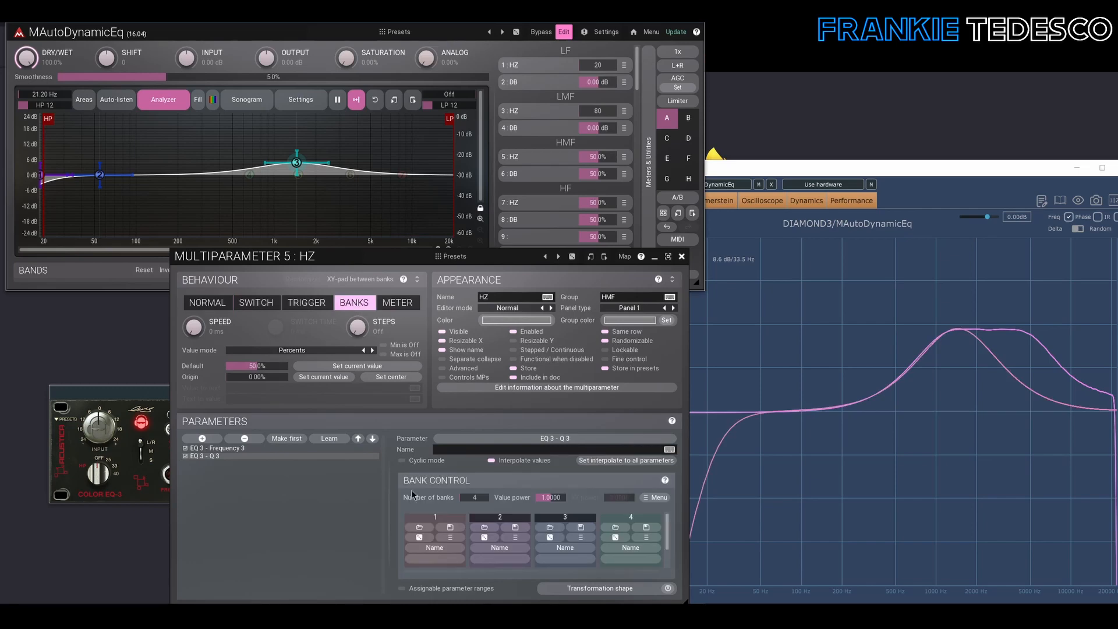
drag(270, 260, 235, 236)
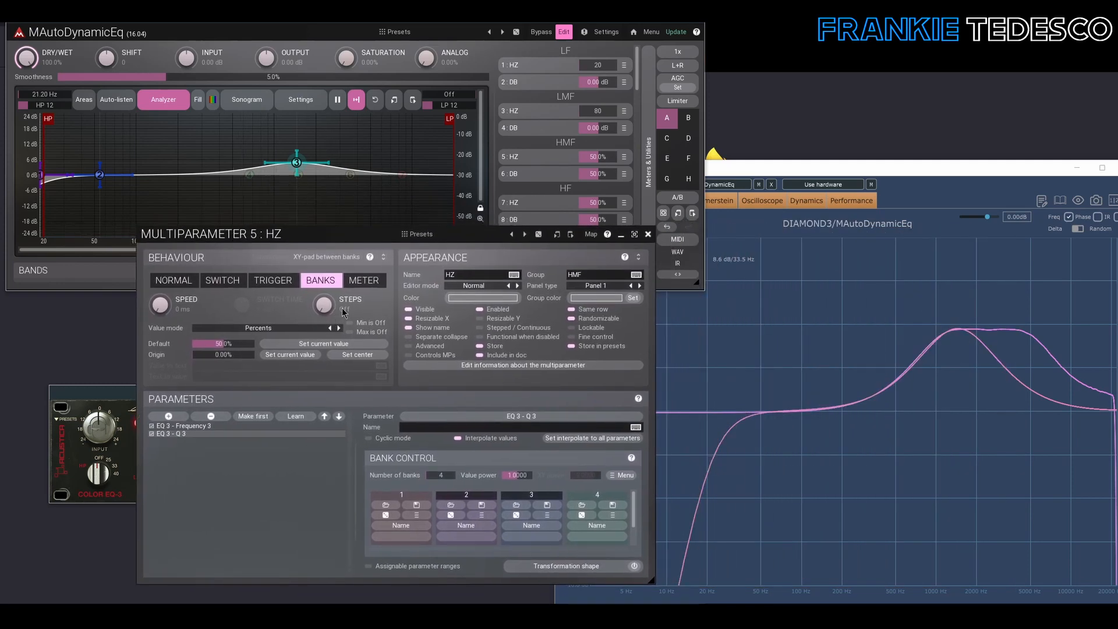
double_click(343, 312)
text(2)
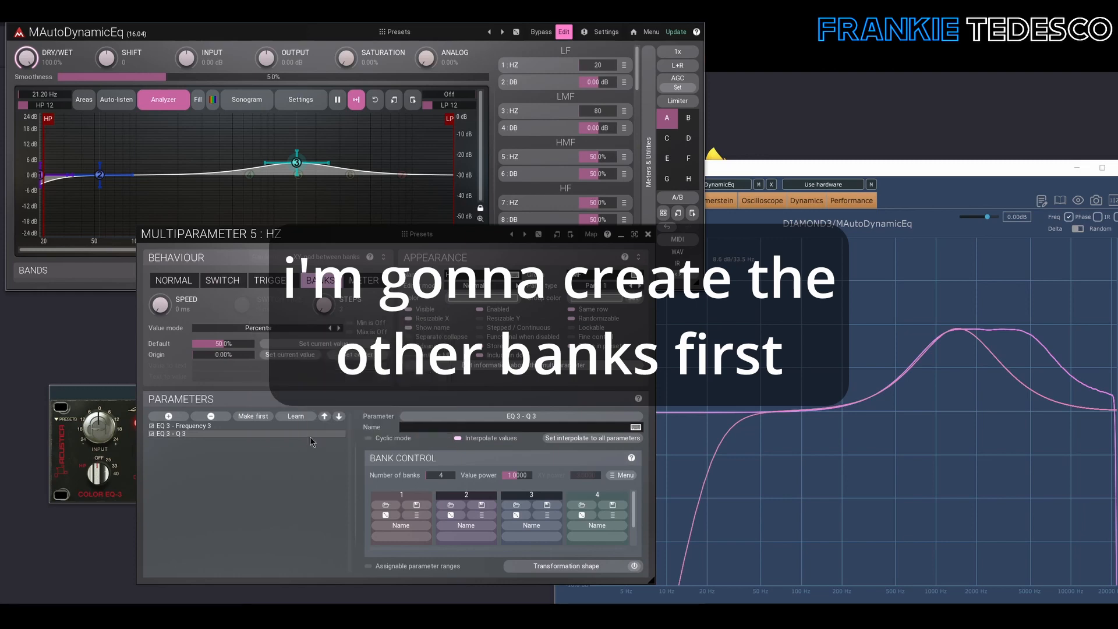
click(306, 433)
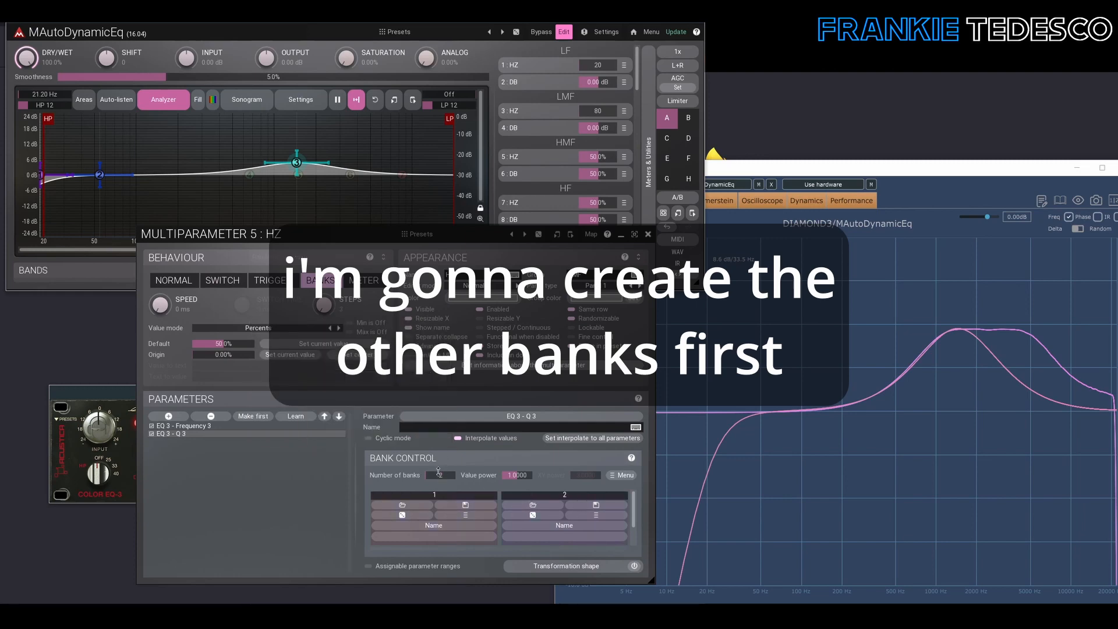
drag(437, 473, 437, 471)
Name the three HMF HZ banks 870-6.4k, 620-8k and 440-12k, and close the multiparameter.
drag(306, 231, 674, 227)
click(779, 522)
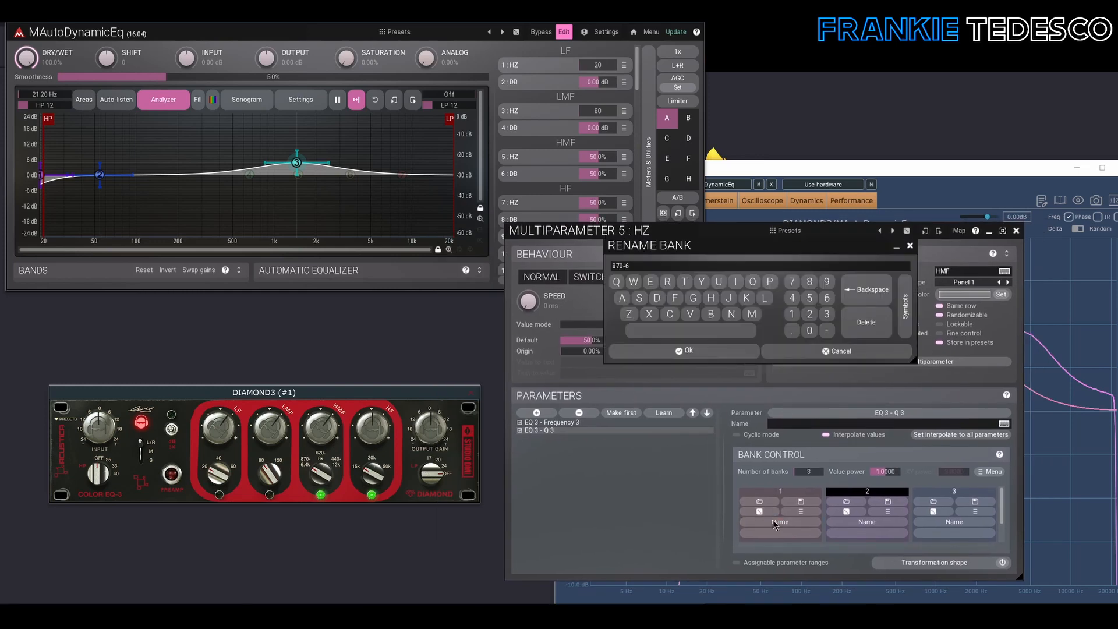
text(870-6.4k)
key(Return)
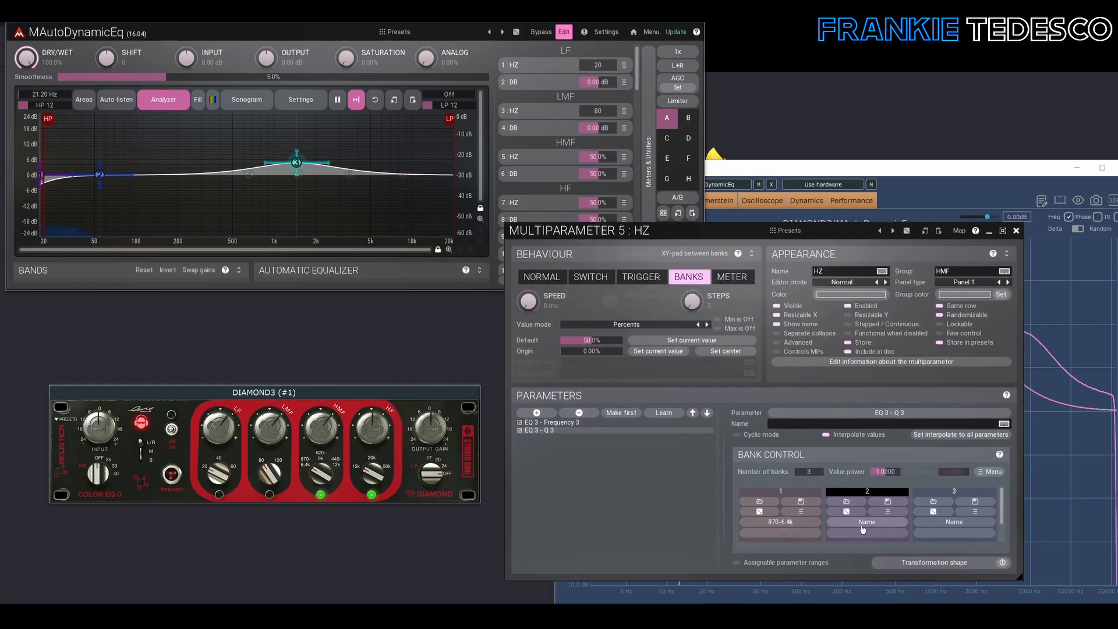
click(863, 524)
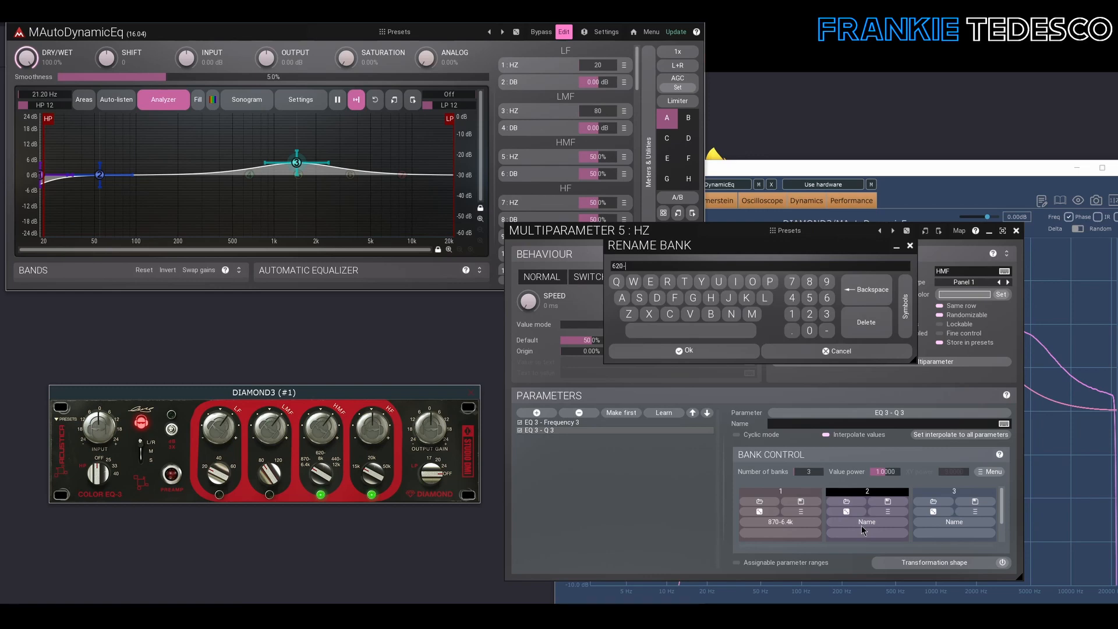
text(620-8k)
key(Return)
click(951, 523)
text(440-12k)
key(Return)
drag(1016, 235, 639, 235)
click(639, 230)
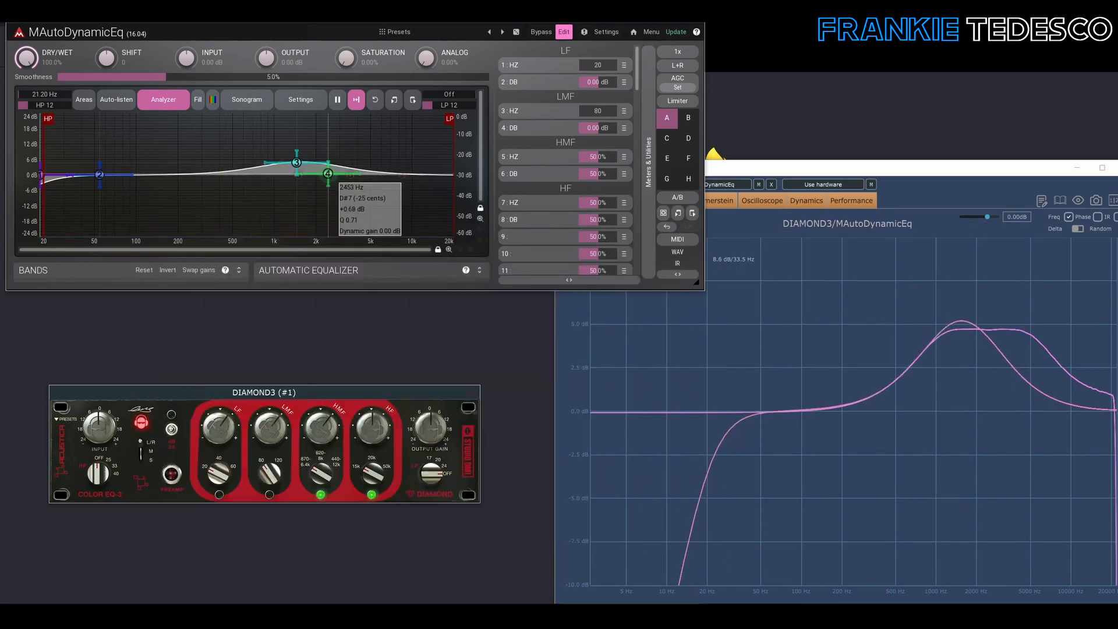
Enable band 4 and add EQ 4's Frequency 4 and Q 4 to the HMF HZ multiparameter.
double_click(331, 174)
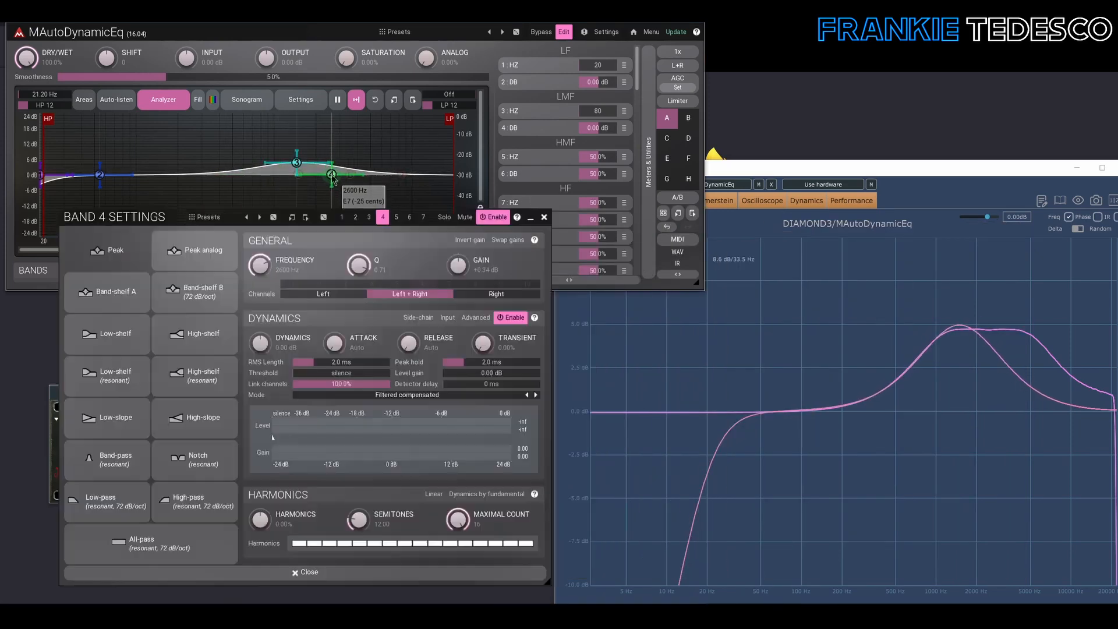
click(558, 158)
click(161, 411)
click(652, 284)
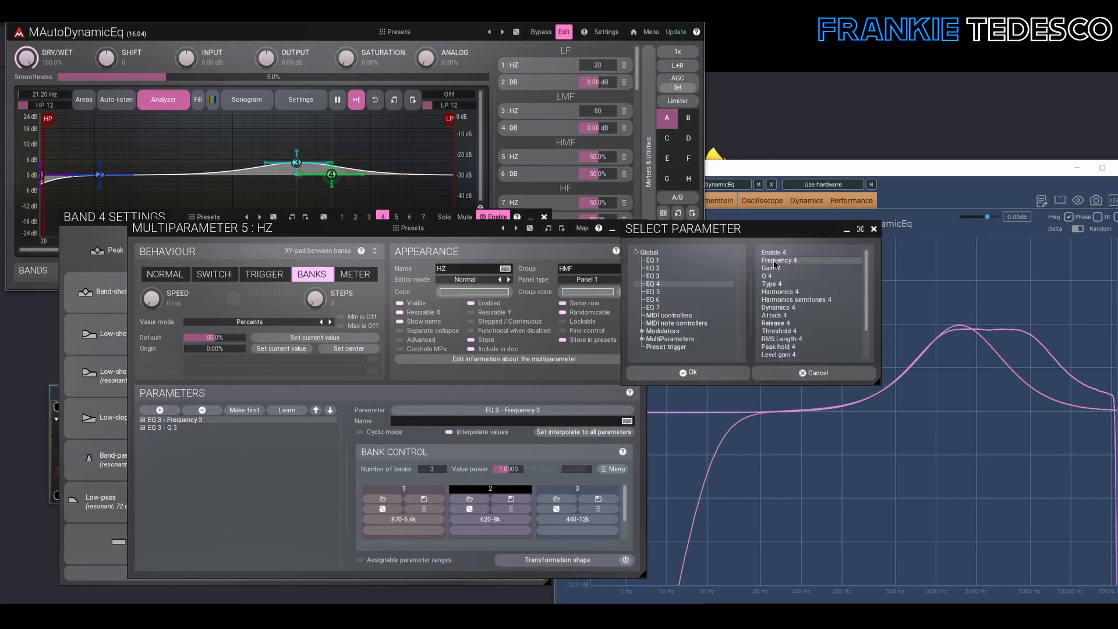
double_click(780, 260)
click(160, 411)
click(692, 290)
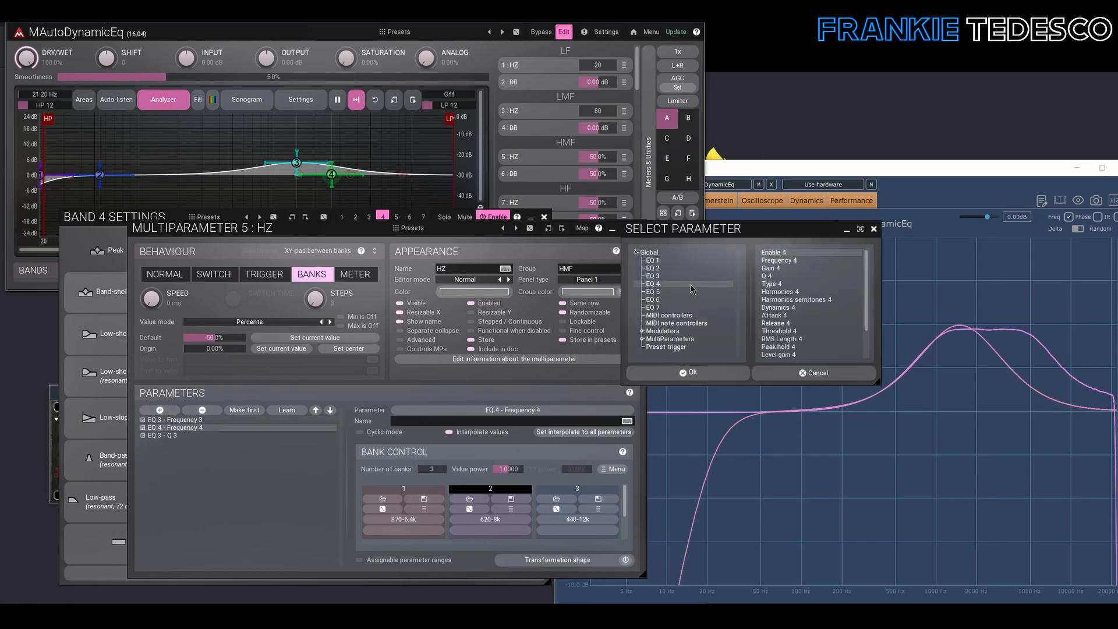
double_click(778, 277)
drag(156, 229, 528, 226)
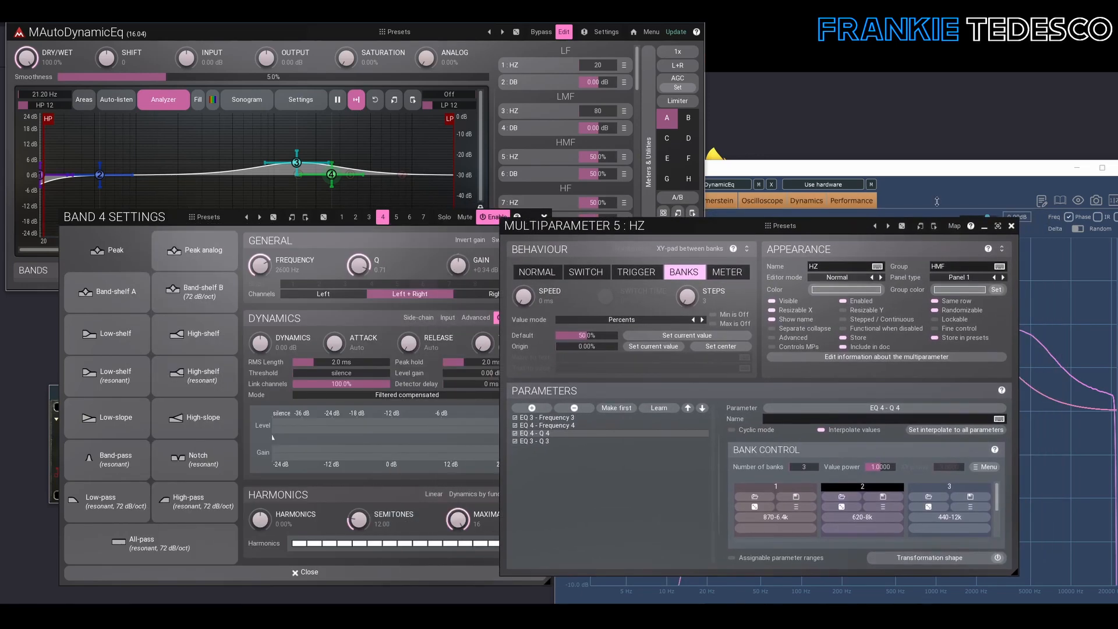
click(1011, 225)
Set band 4 to about 4275 Hz with +3.35 dB gain to form the upper side of the HMF plateau.
drag(340, 278, 340, 254)
drag(463, 255, 463, 236)
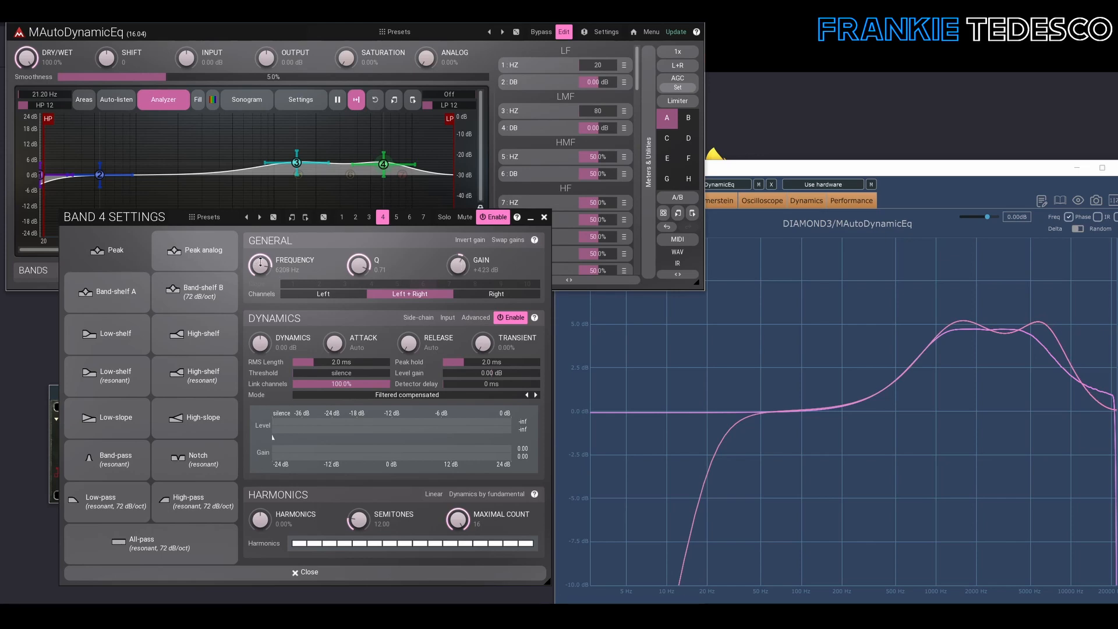
drag(260, 264, 261, 269)
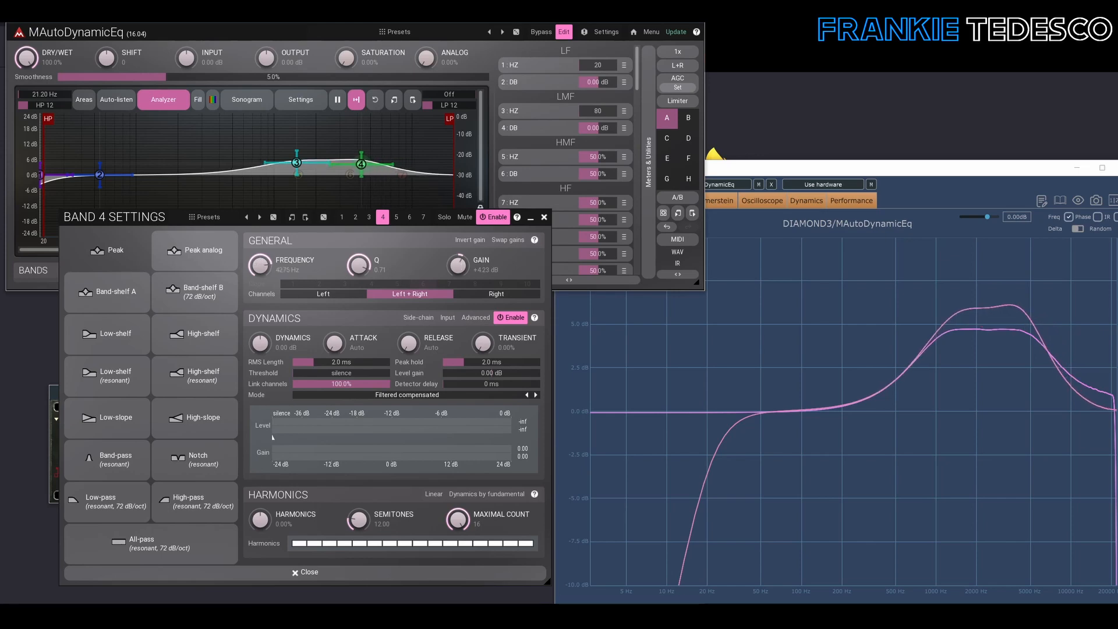
drag(459, 265, 459, 272)
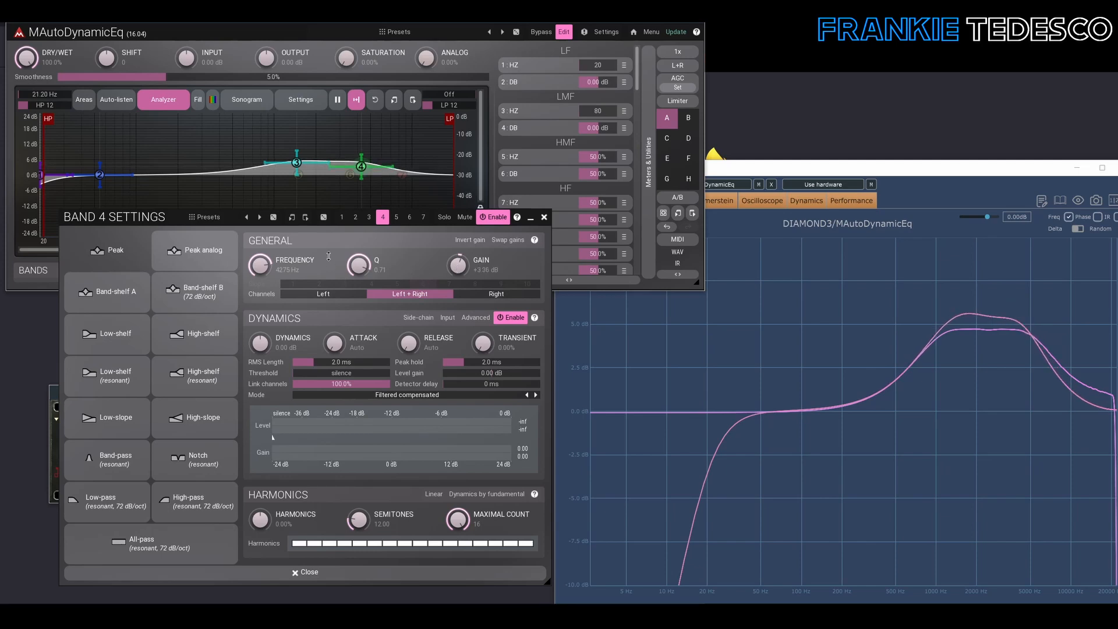
Readjust band 3 to about 1308 Hz with +4.03 dB gain to follow the lower side of the HMF curve.
click(369, 217)
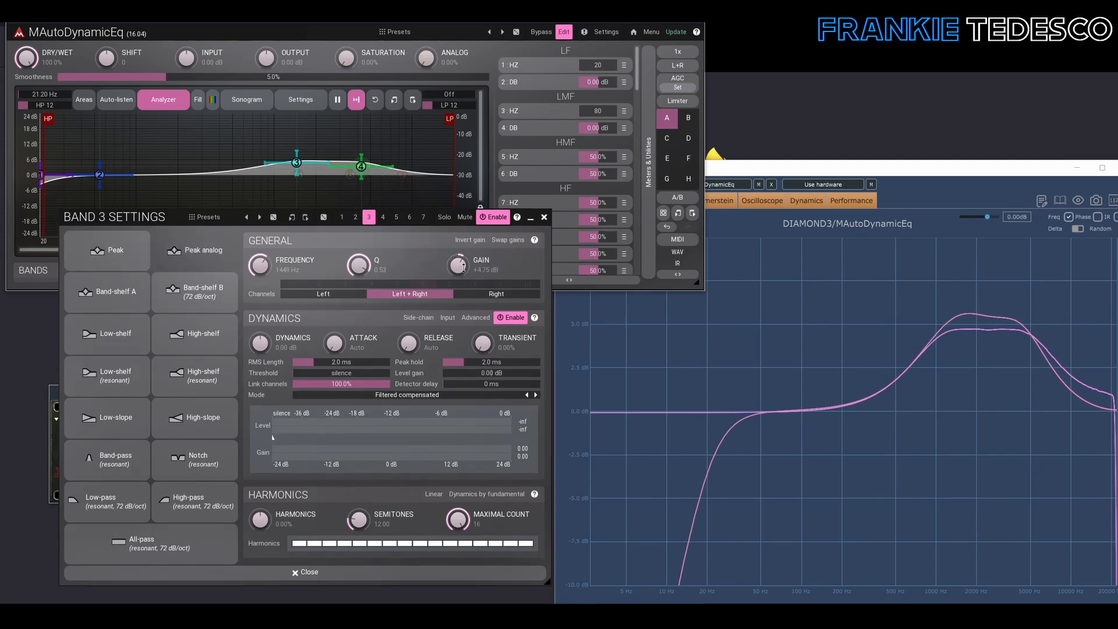
drag(459, 266, 458, 272)
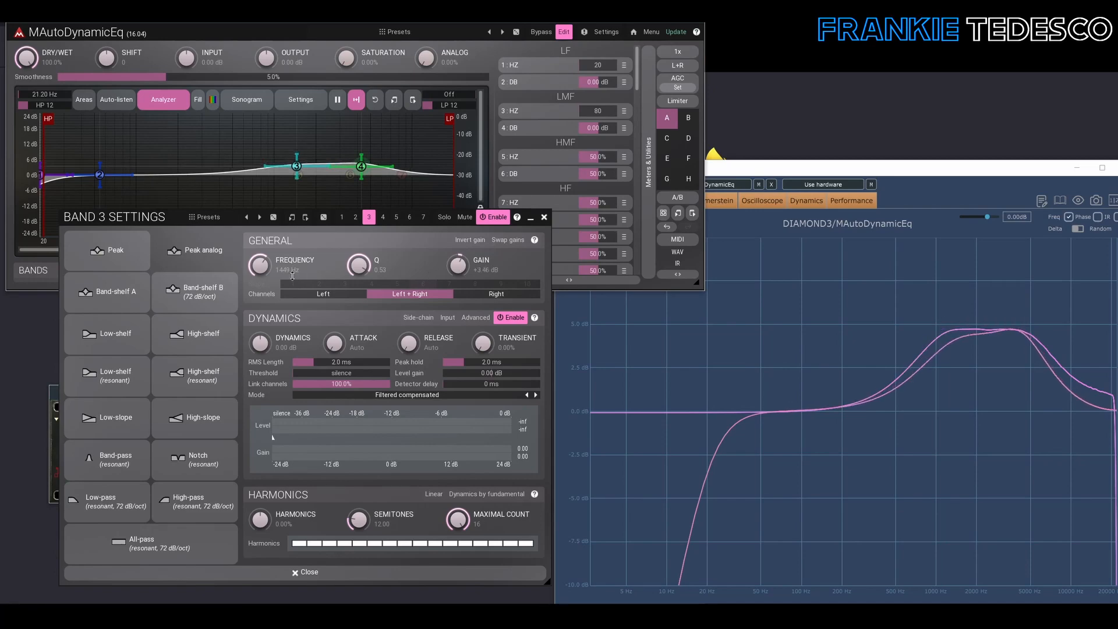
drag(264, 267, 263, 272)
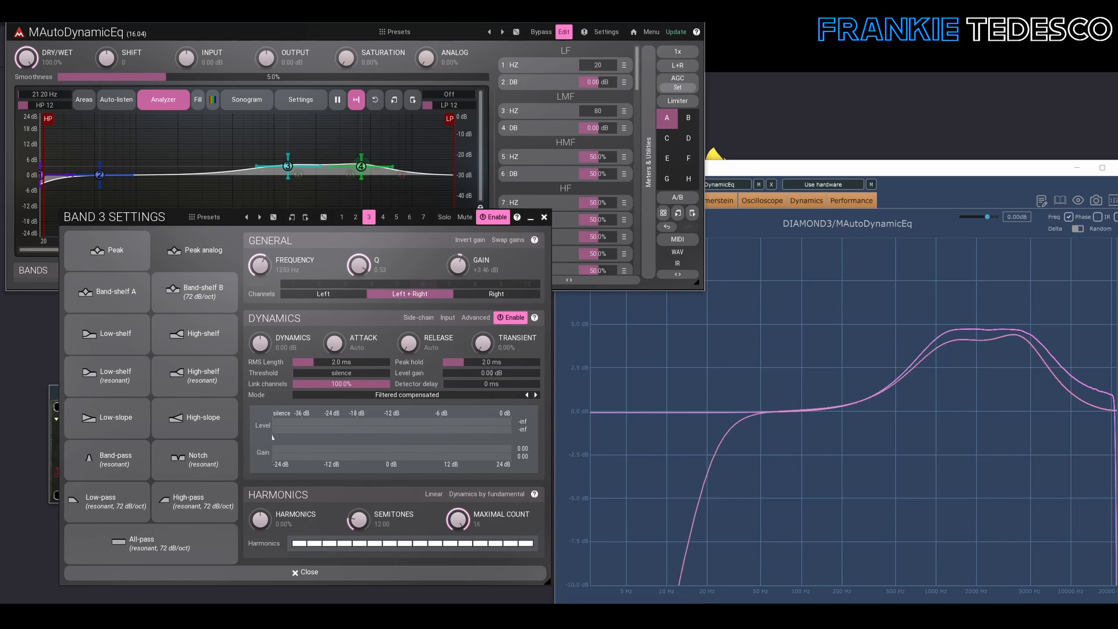
drag(465, 263, 465, 259)
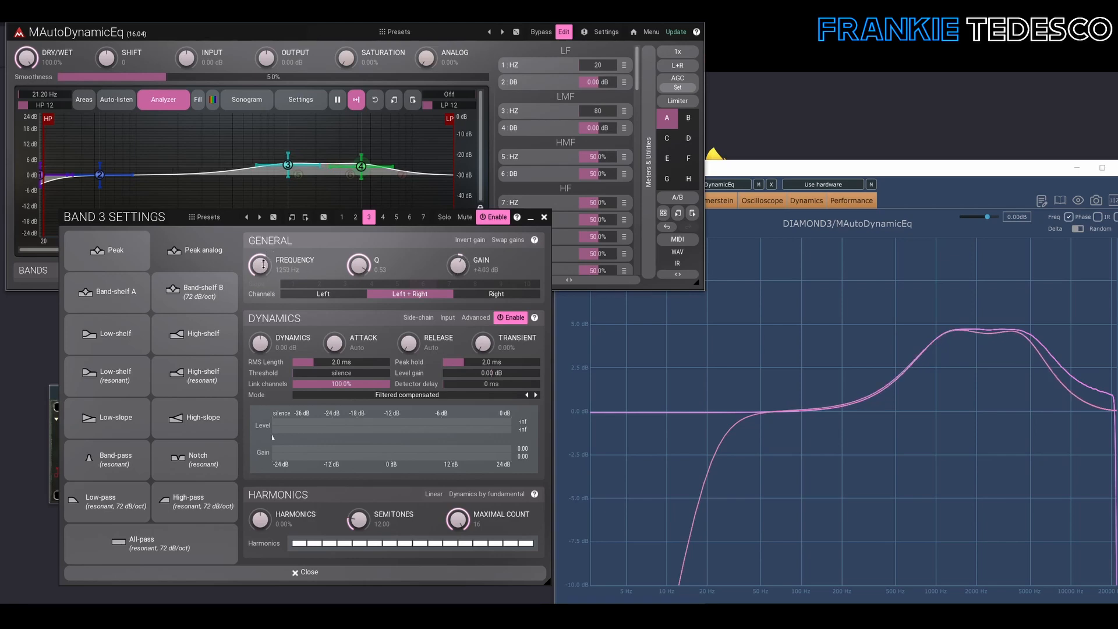
drag(260, 265, 260, 262)
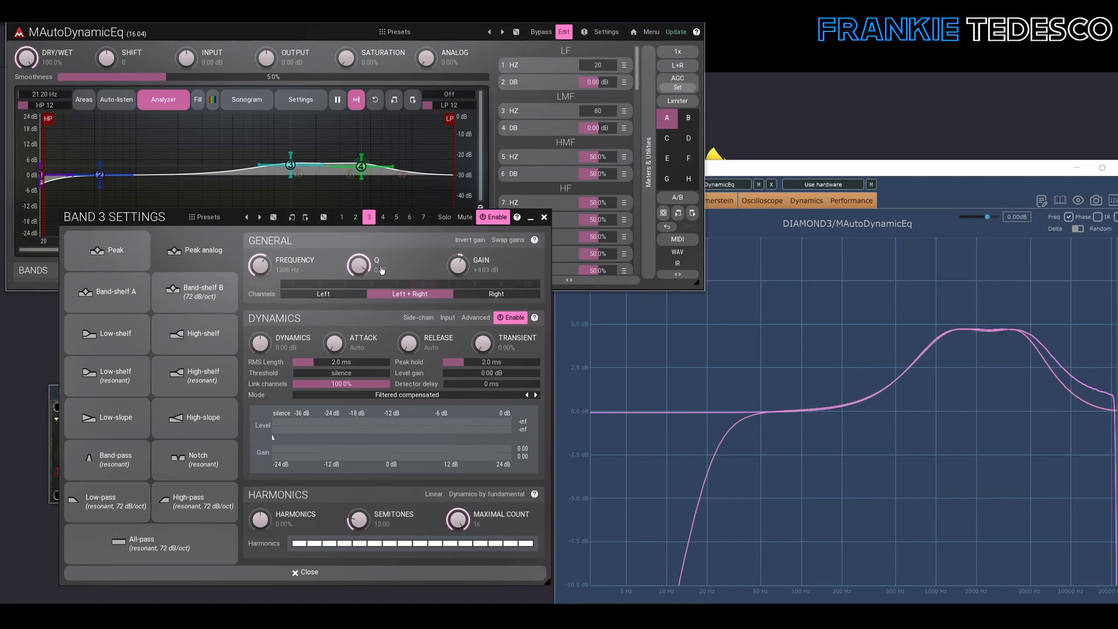
Retune band 4 to about 4549 Hz with Q 0.58 and +3.51 dB gain to match the upper side of the HMF curve.
click(383, 220)
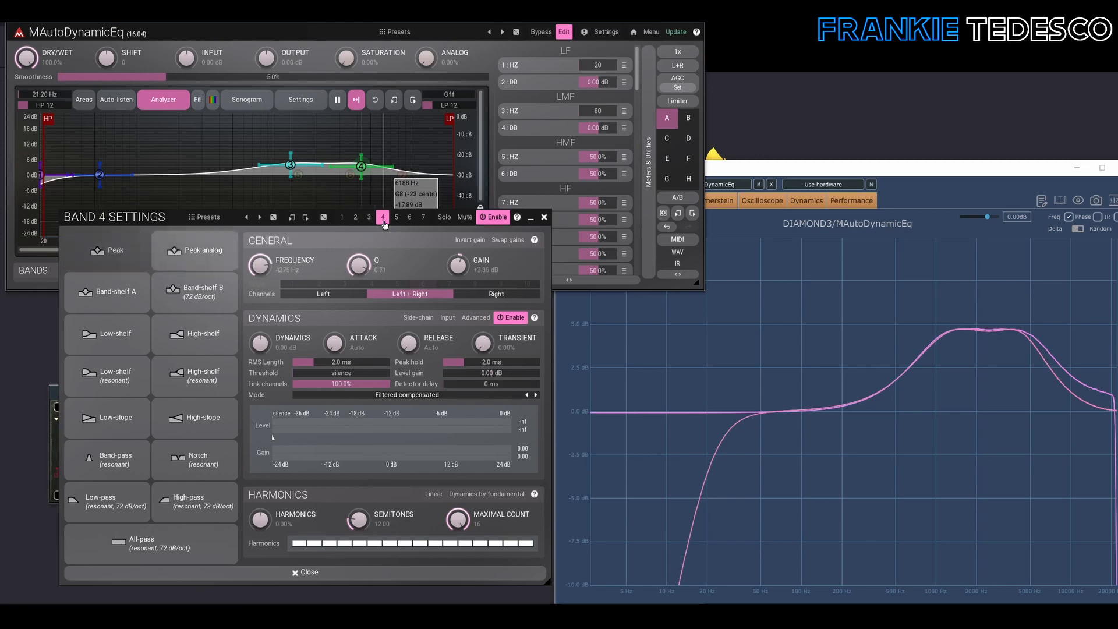
drag(261, 266, 261, 262)
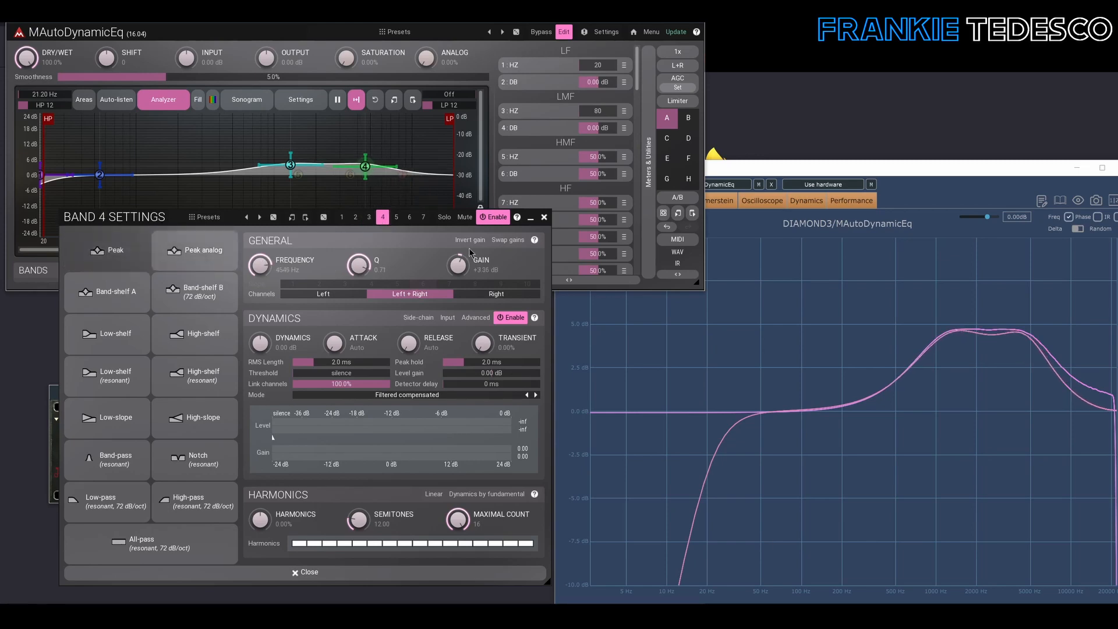
drag(359, 265, 359, 269)
drag(458, 265, 458, 268)
click(209, 253)
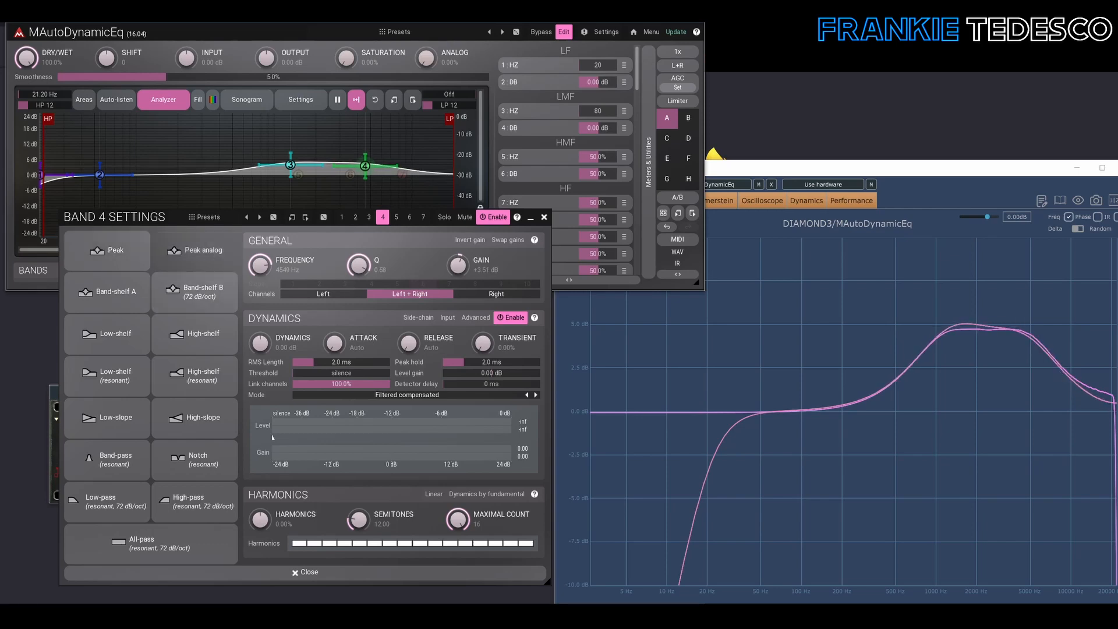
Retune band 3 to about 1178 Hz with Q 0.58 and +3.74 dB gain to follow the lower side of the HMF curve.
click(369, 216)
drag(359, 266, 359, 262)
drag(260, 265, 259, 271)
drag(458, 266, 458, 264)
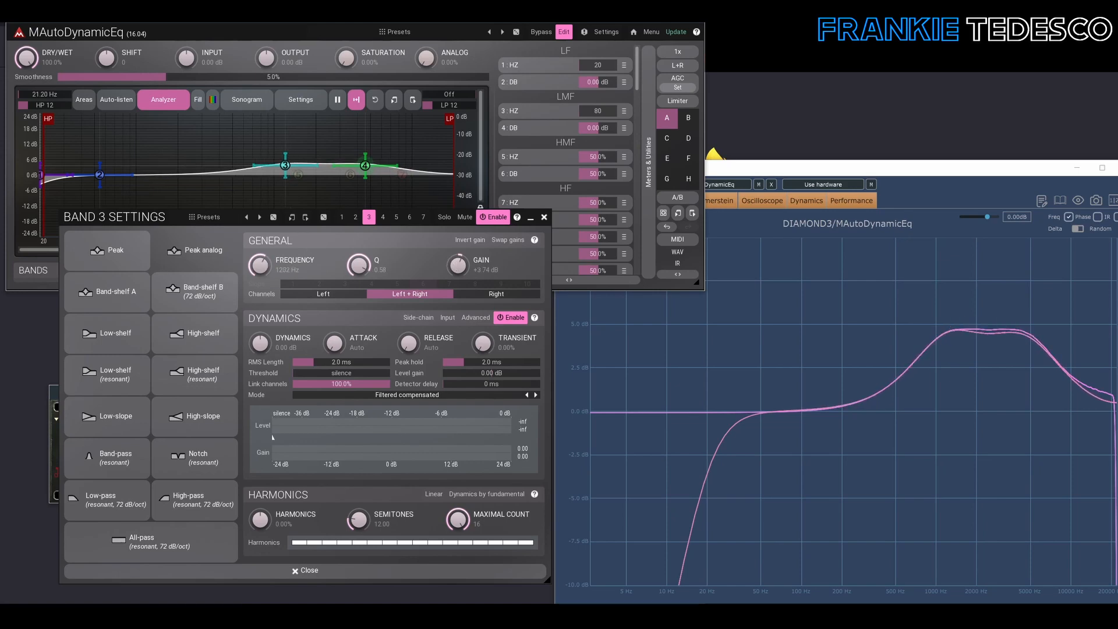
drag(359, 266, 359, 269)
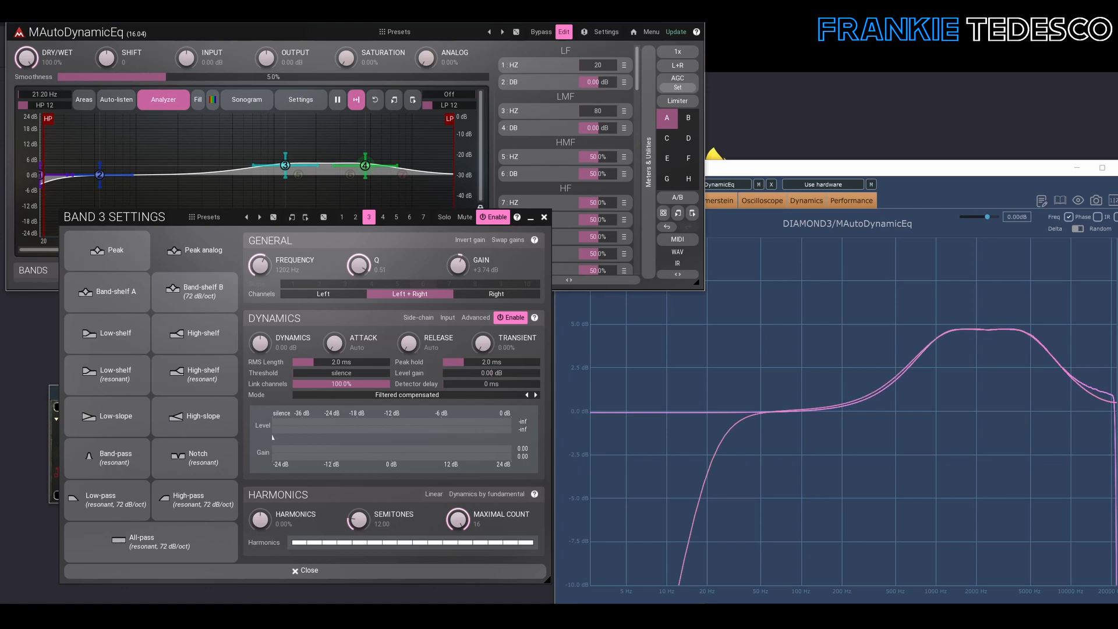
drag(259, 266, 259, 262)
drag(359, 266, 359, 263)
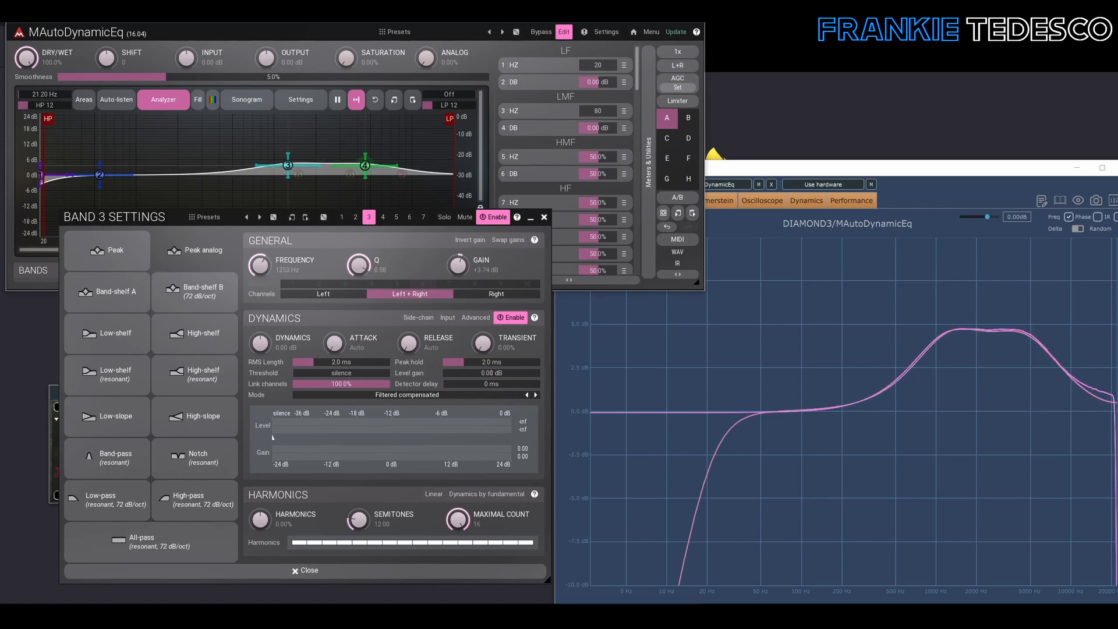
drag(260, 266, 259, 270)
Broaden band 4 to Q 0.51 with readjusted gain, and trim band 3's gain to +3.60 dB to level the HMF plateau.
click(383, 217)
drag(458, 266, 458, 262)
drag(359, 266, 359, 270)
drag(457, 265, 458, 268)
drag(359, 266, 359, 267)
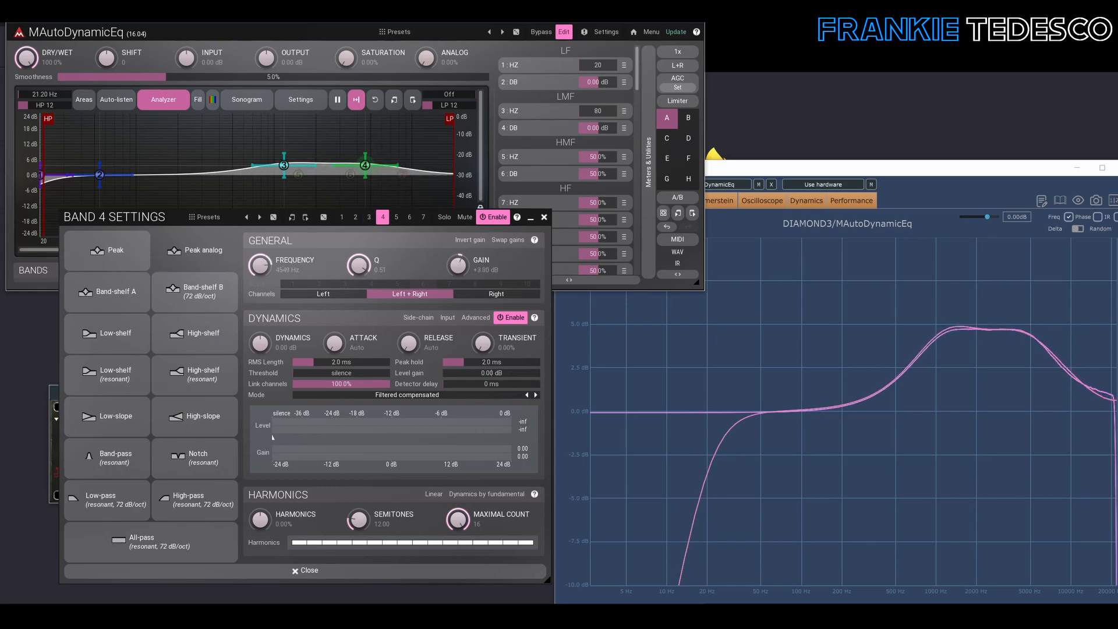
click(368, 217)
drag(458, 266, 458, 268)
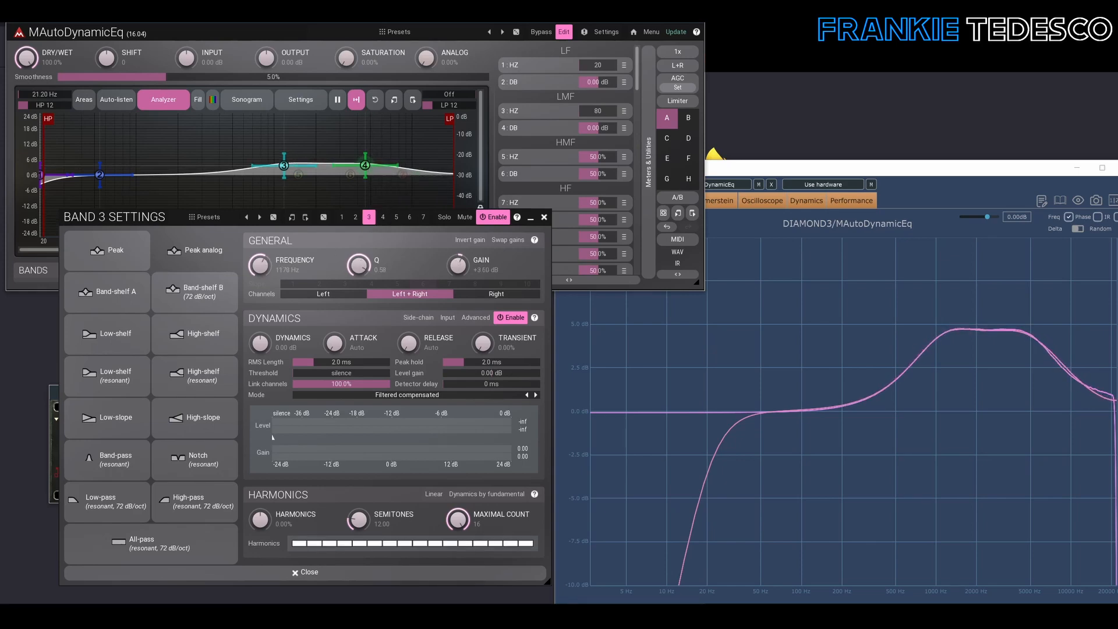
click(547, 157)
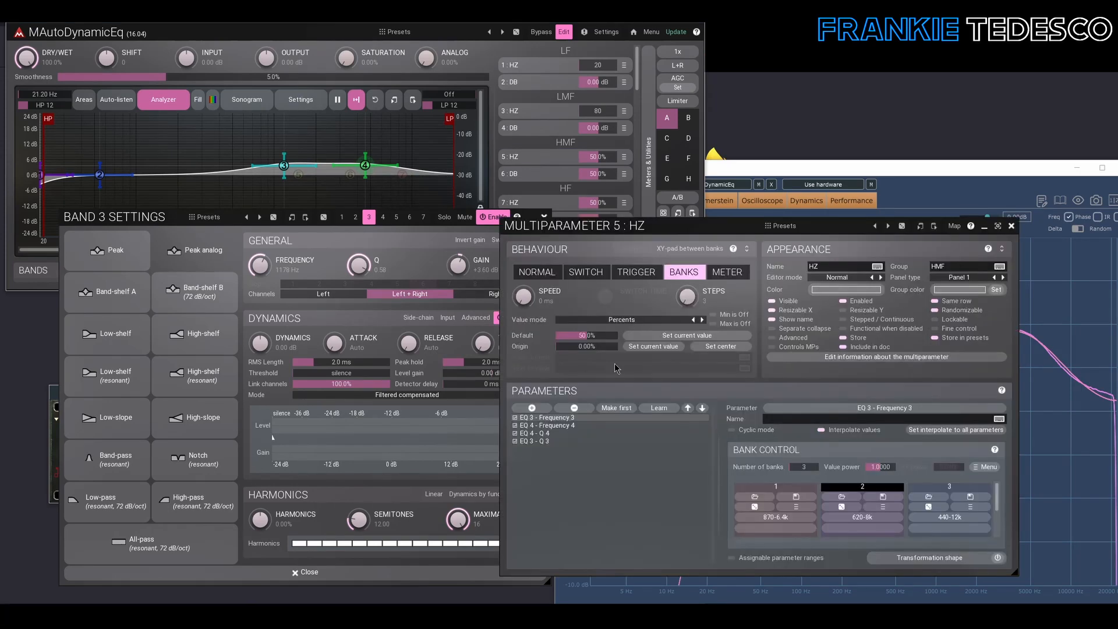
click(1012, 227)
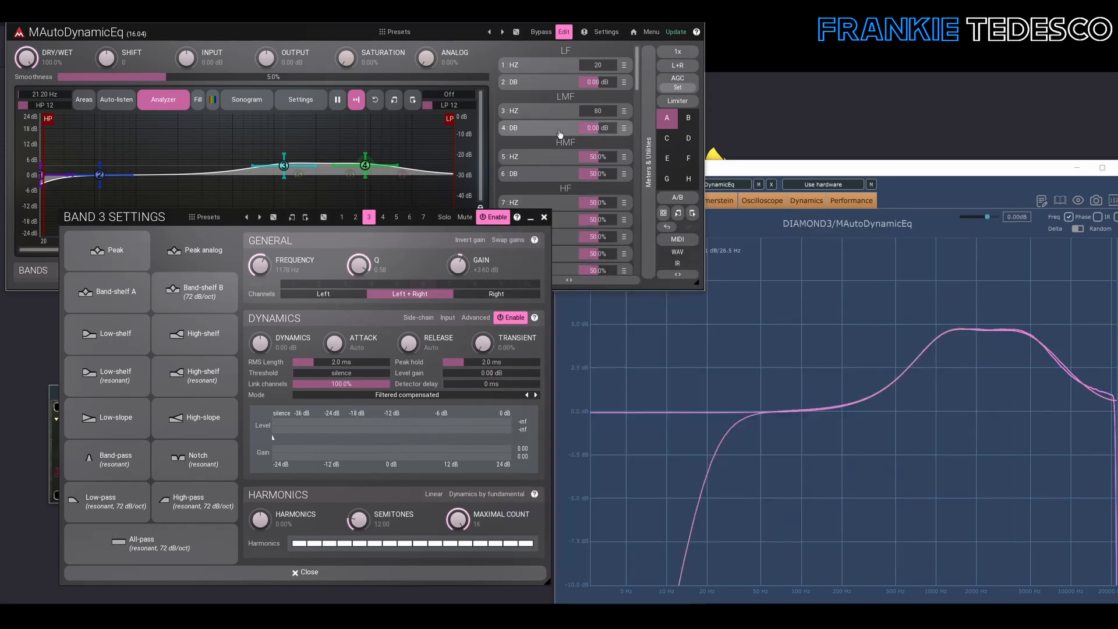
click(560, 130)
click(1011, 226)
Add EQ 3's Gain 3 and EQ 4's Gain 4 to the HMF DB multiparameter and close it.
click(520, 176)
click(535, 408)
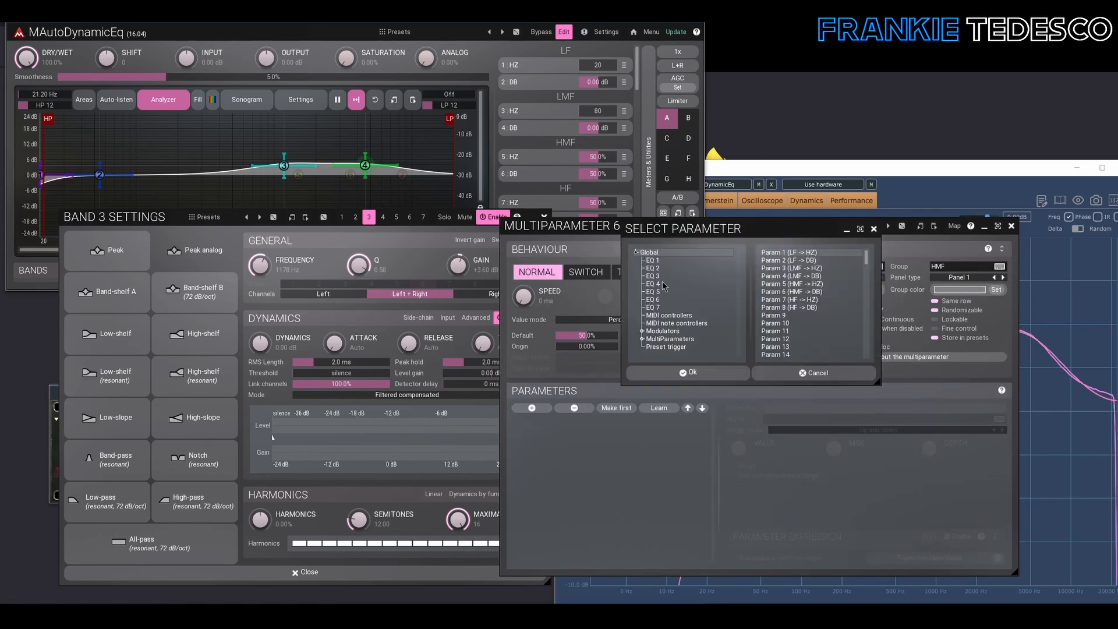
click(656, 277)
click(798, 268)
click(720, 373)
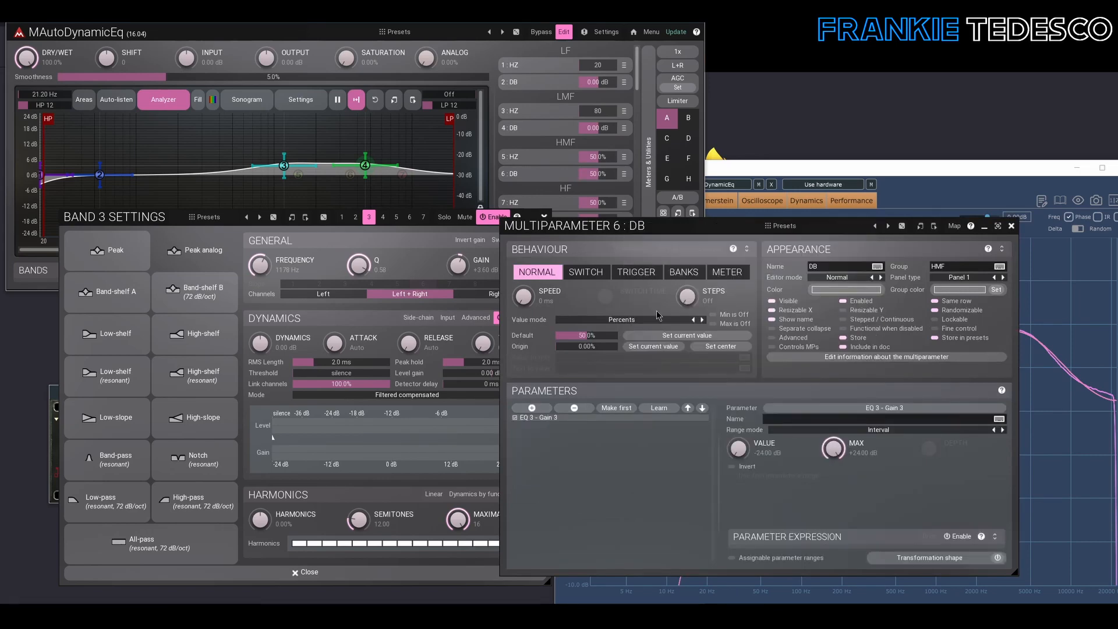
click(540, 409)
click(657, 287)
click(798, 268)
click(693, 372)
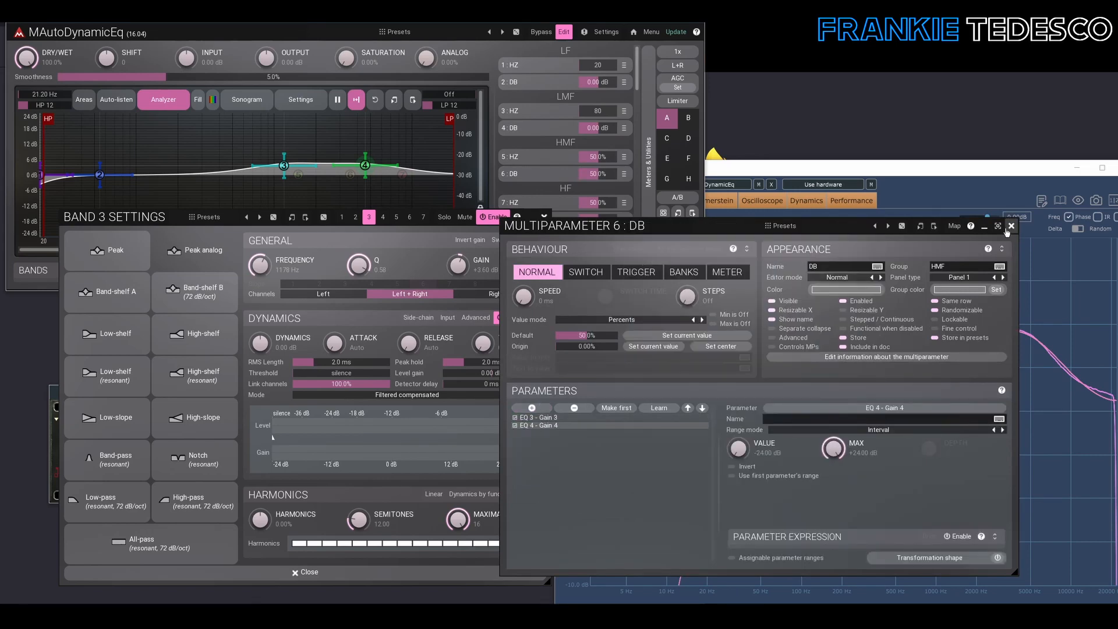
click(1011, 226)
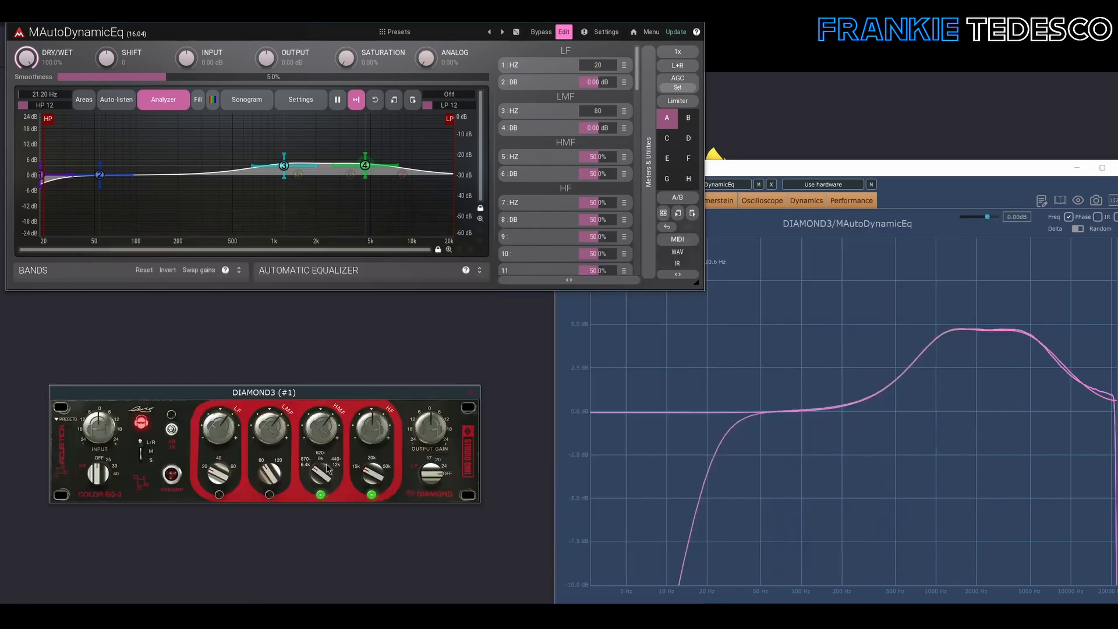
Switch the Diamond EQ's HMF frequency to 620-8k and set the HMF HZ multiparameter's value mode to By bank name.
drag(328, 468, 318, 479)
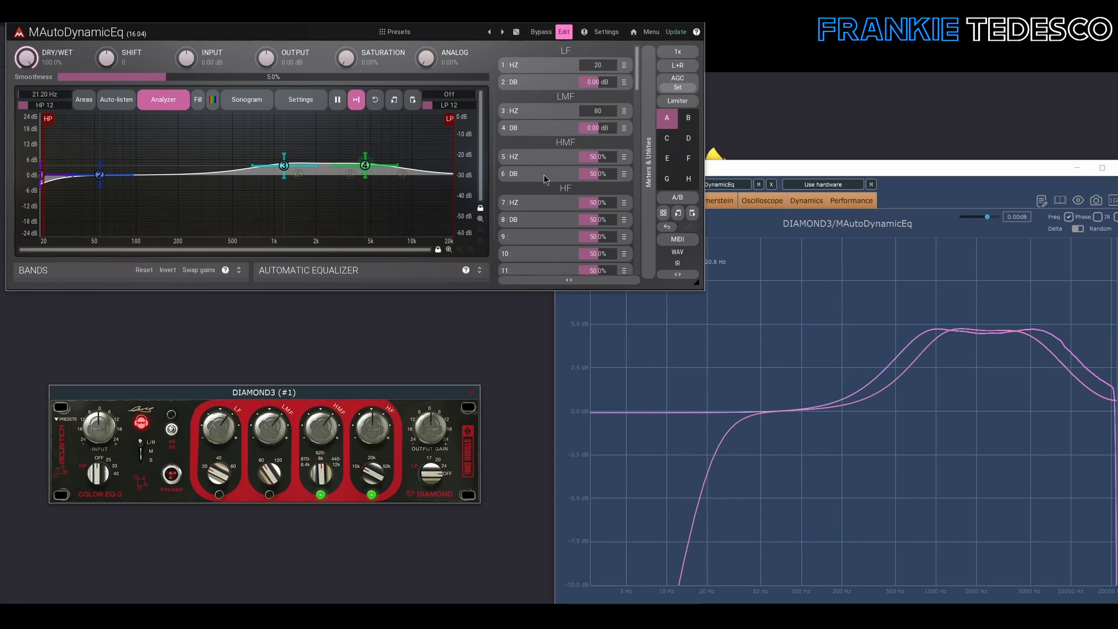
click(553, 158)
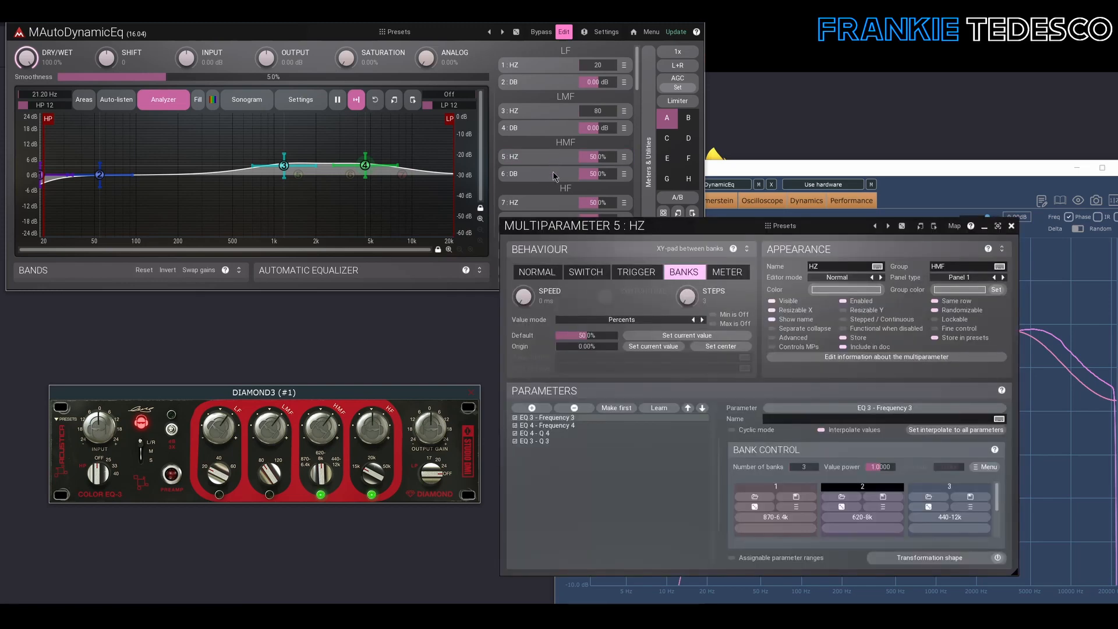
click(613, 322)
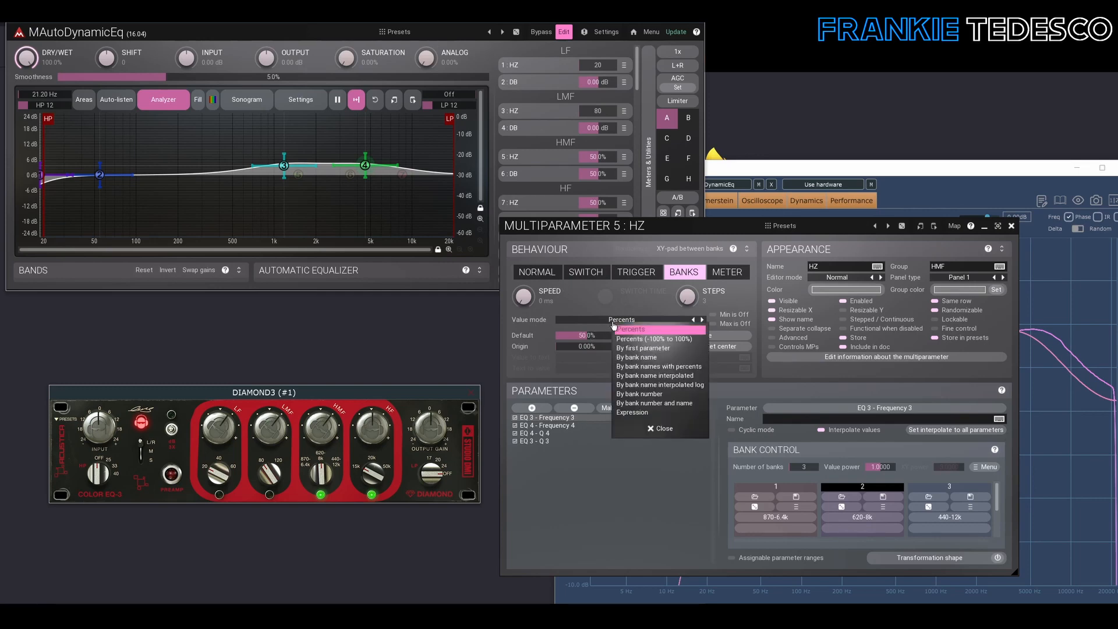
click(636, 349)
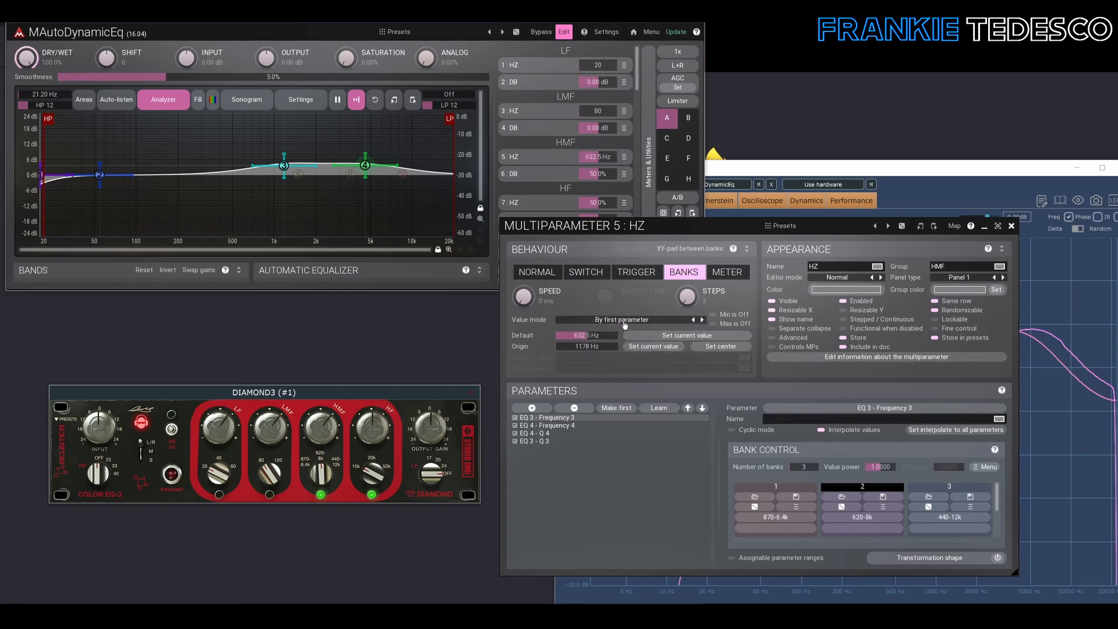
click(625, 322)
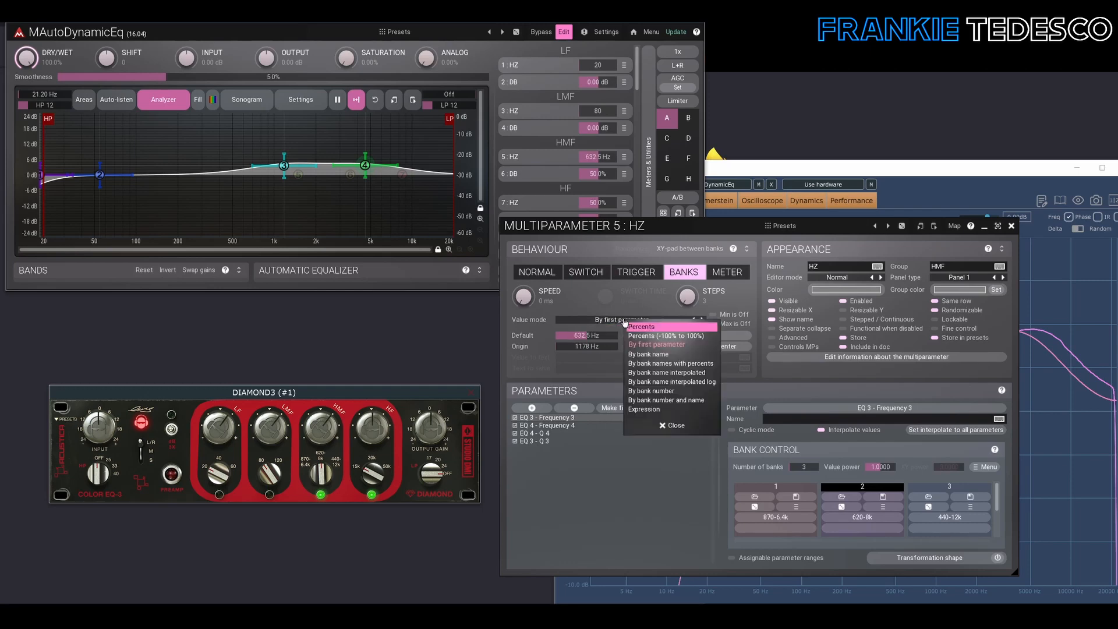
click(644, 361)
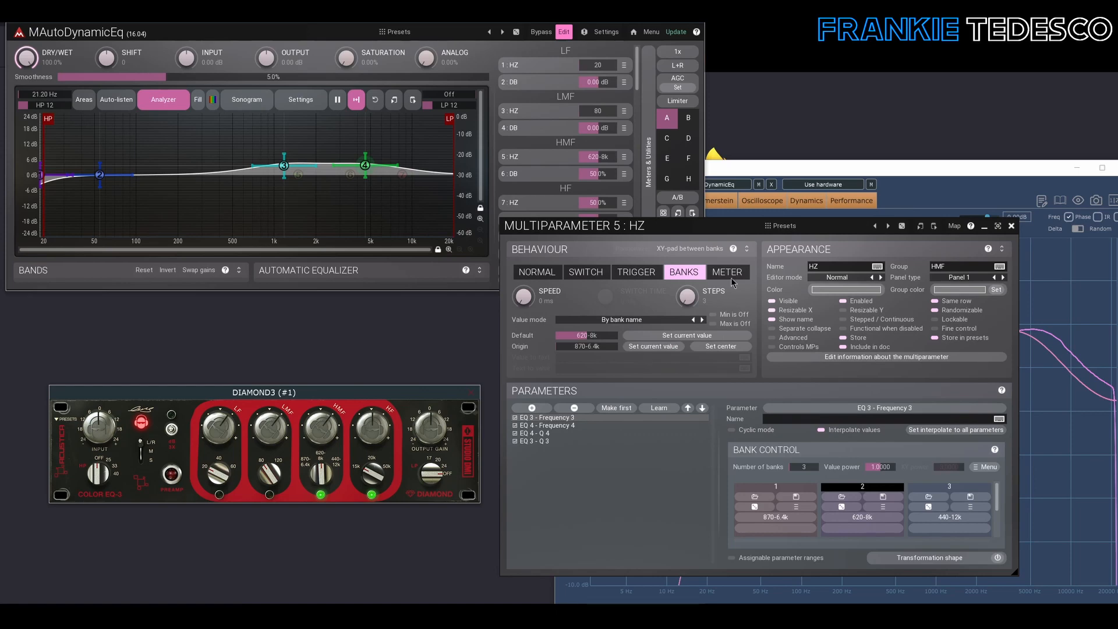
click(1012, 226)
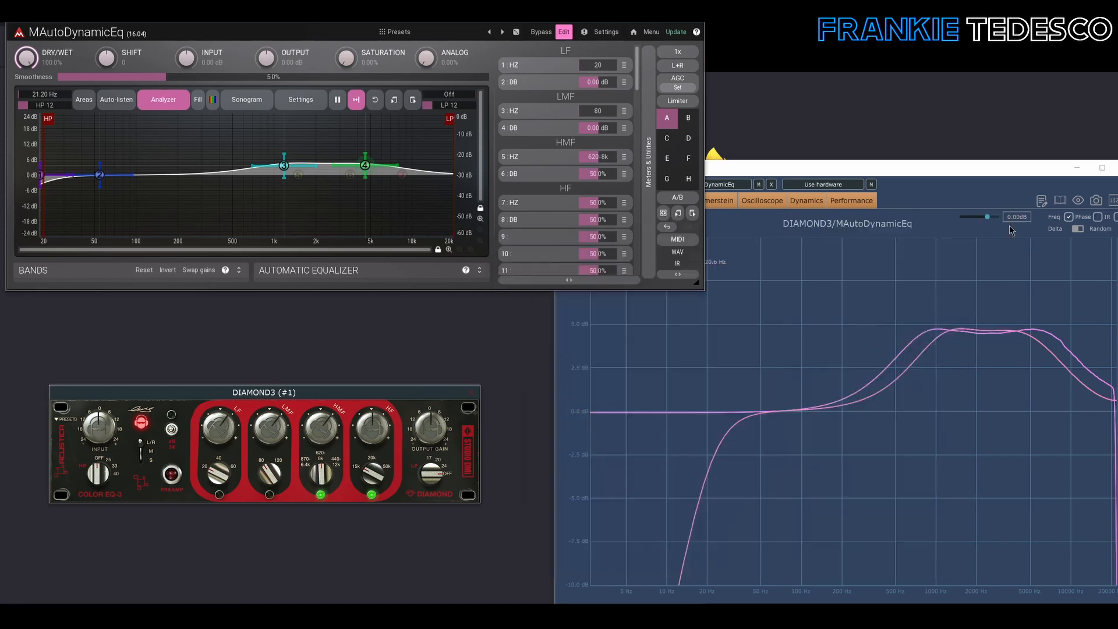
Set the HMF DB multiparameter's value mode to By first parameter and close its settings.
click(562, 174)
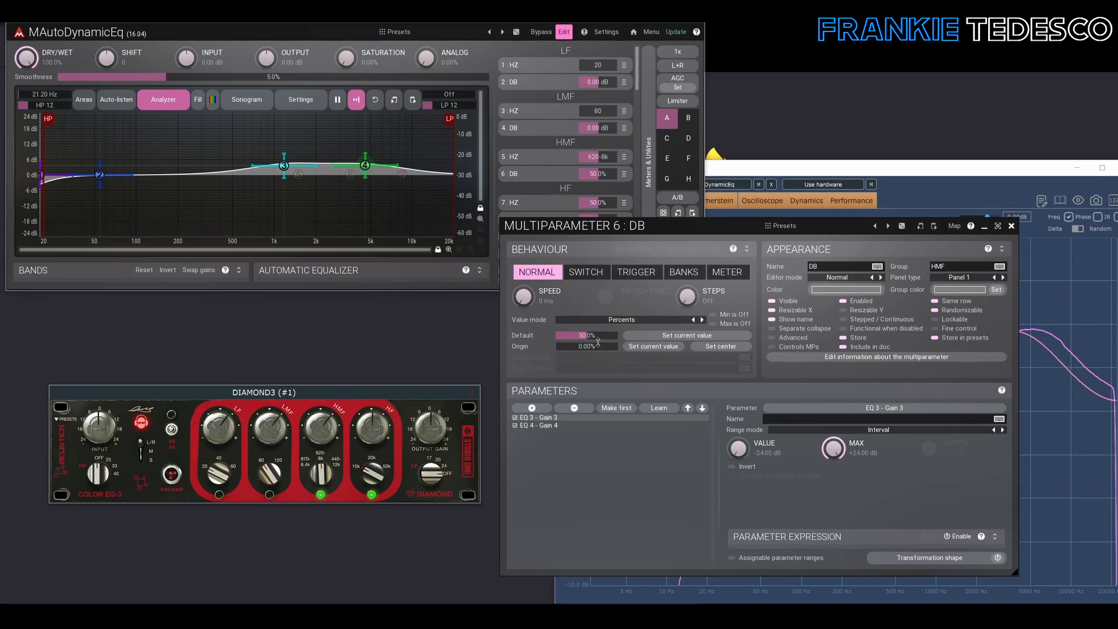
click(613, 321)
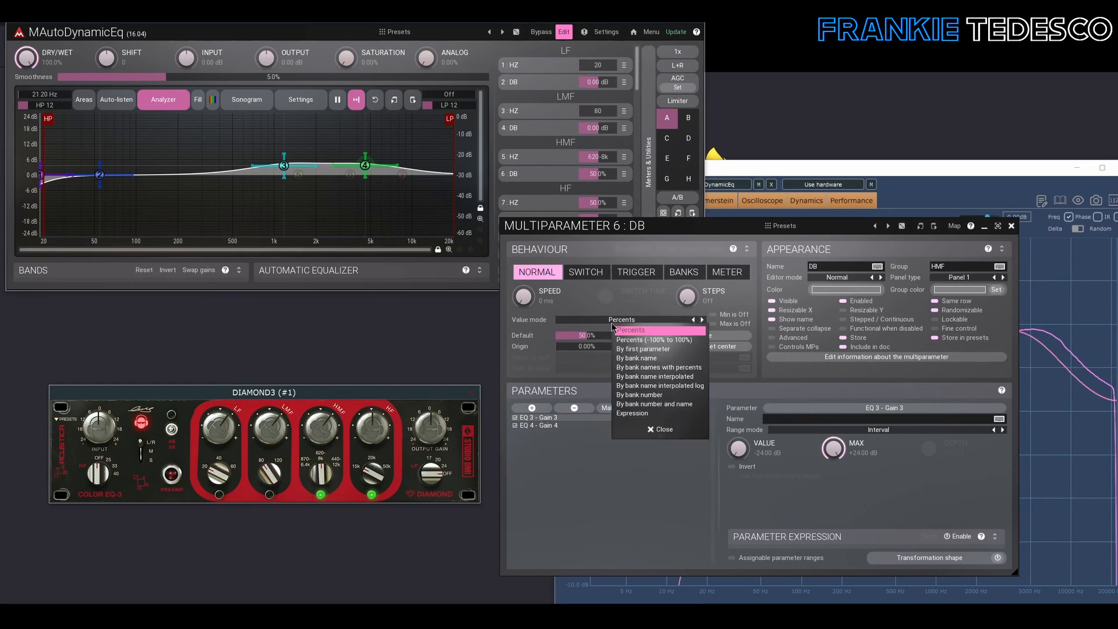
click(634, 350)
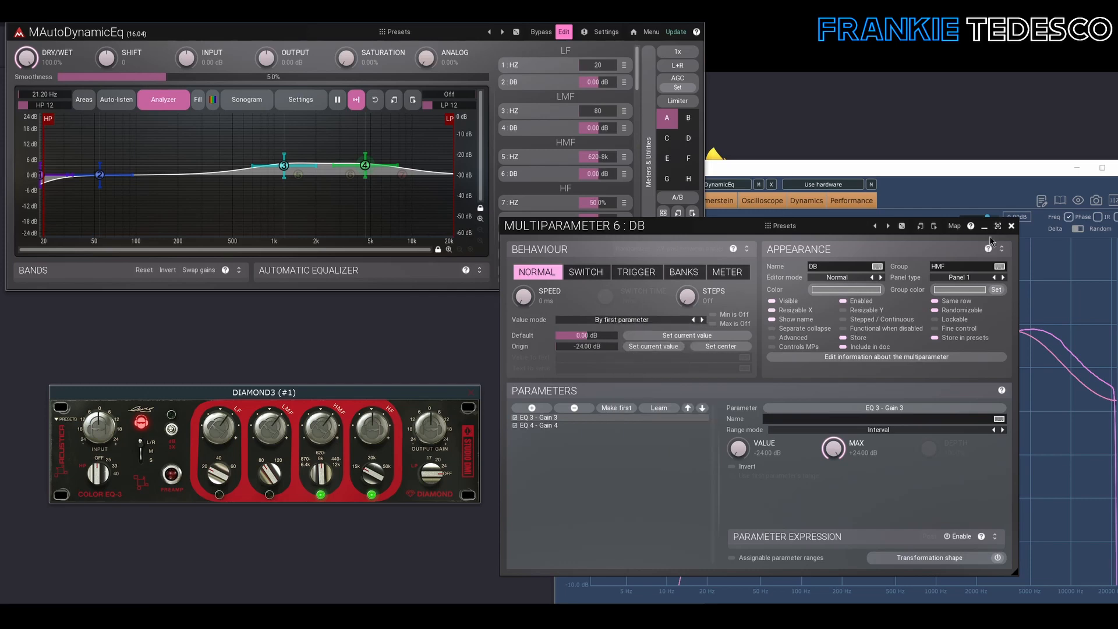
click(1012, 226)
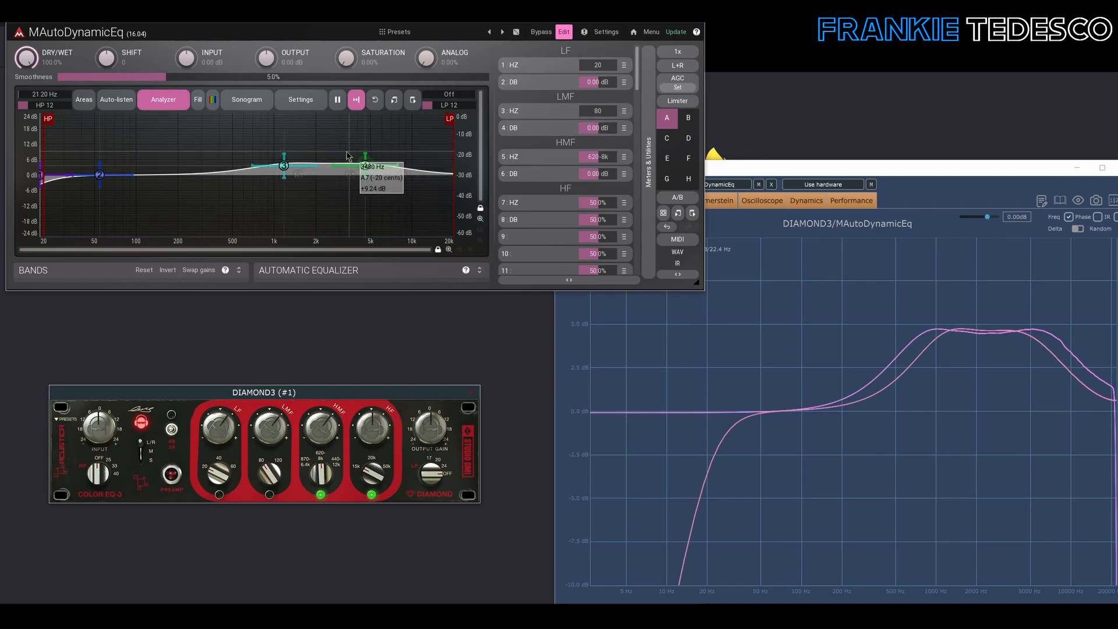
Move band 3 to about 918 Hz with about +4.03 dB gain and adjust its Q for the lower side of the 620-8k curve.
double_click(284, 166)
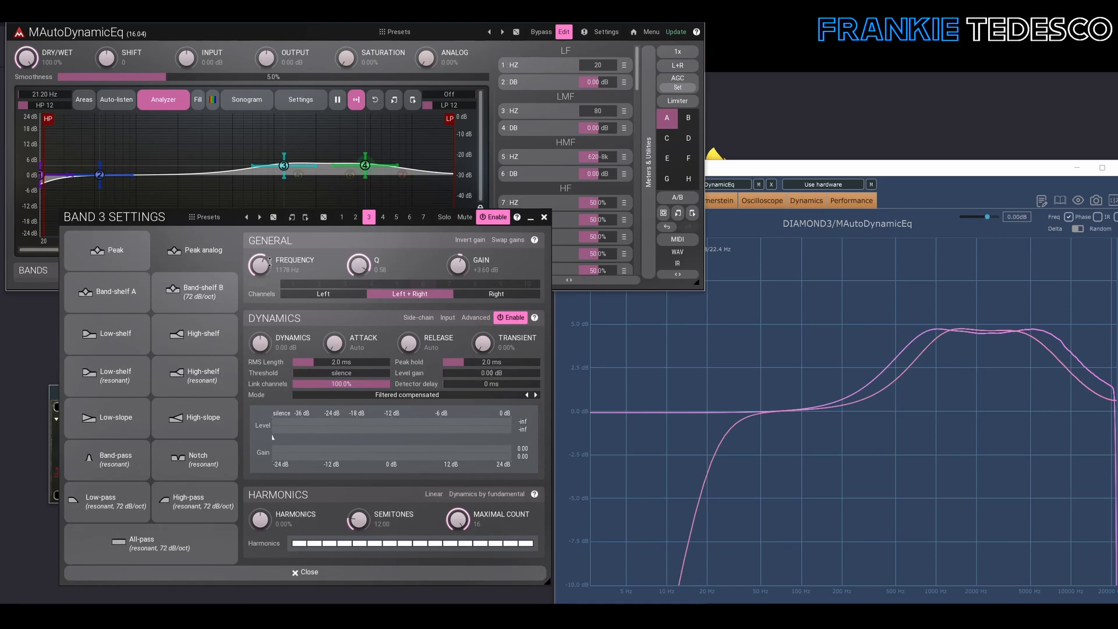
drag(259, 264, 258, 282)
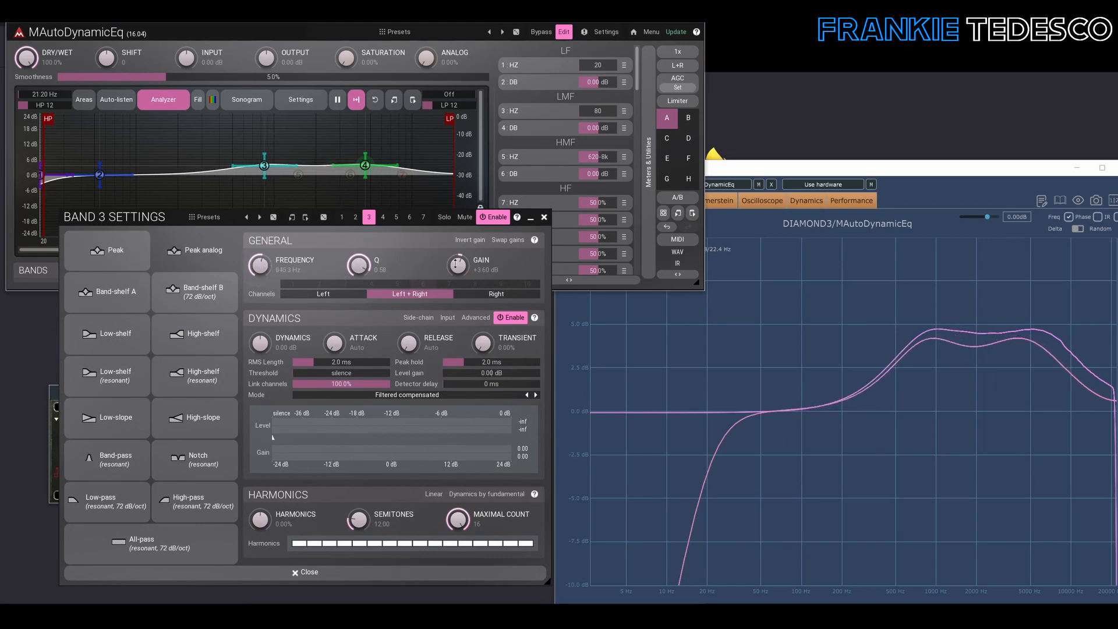
drag(456, 264, 456, 258)
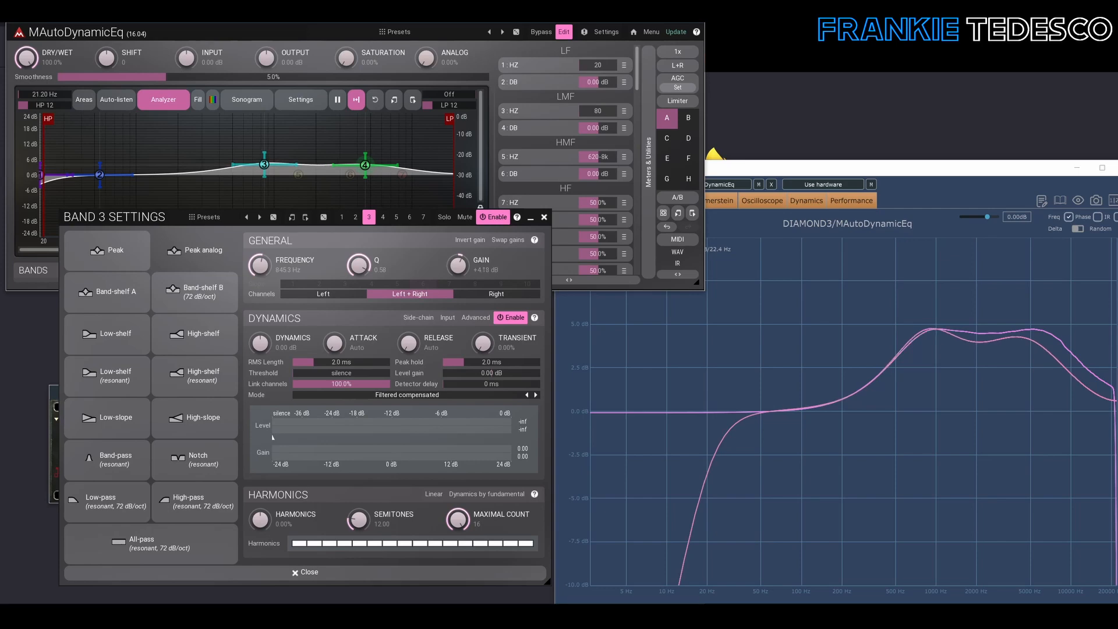
drag(260, 266, 260, 263)
drag(359, 266, 359, 263)
drag(457, 265, 457, 267)
Set band 4 to about 5714 Hz with Q 0.42 and about +4.23 dB gain for the upper side of the 620-8k curve.
click(383, 217)
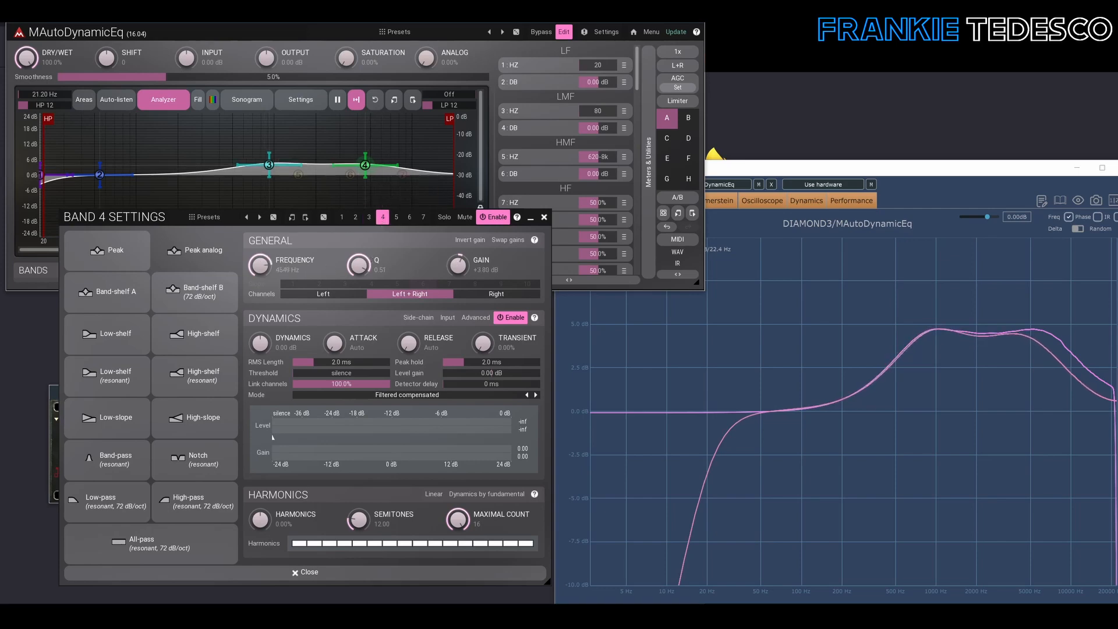
drag(260, 265, 260, 259)
drag(457, 266, 458, 262)
drag(361, 273, 361, 276)
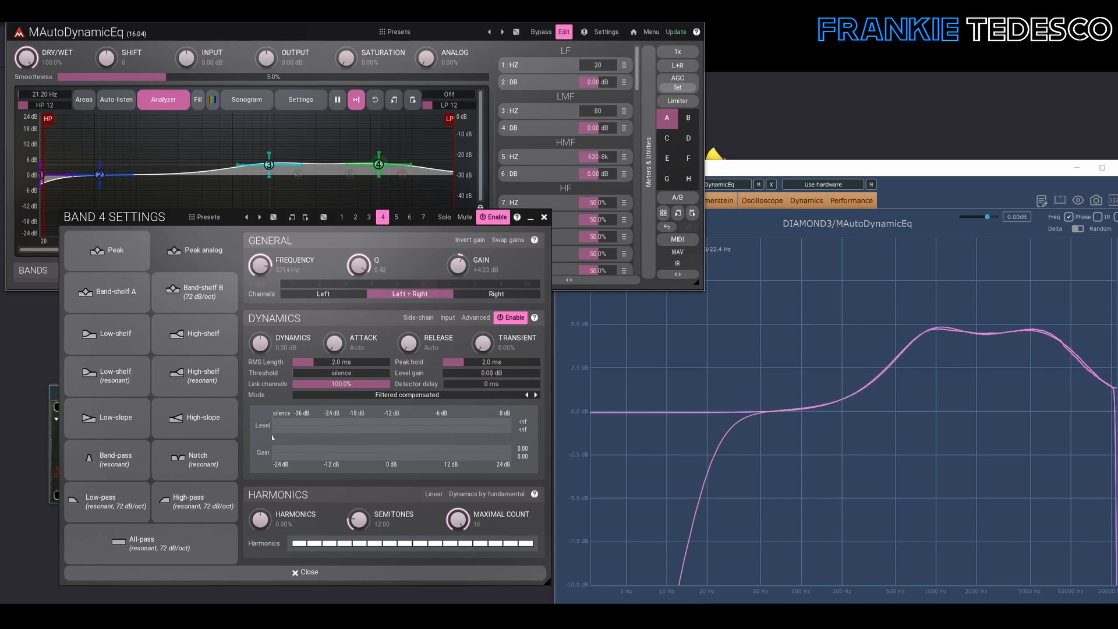
Fine-tune band 3 to about 895 Hz with Q about 0.50 and +3.89 dB gain to fit the 620-8k curve.
click(368, 217)
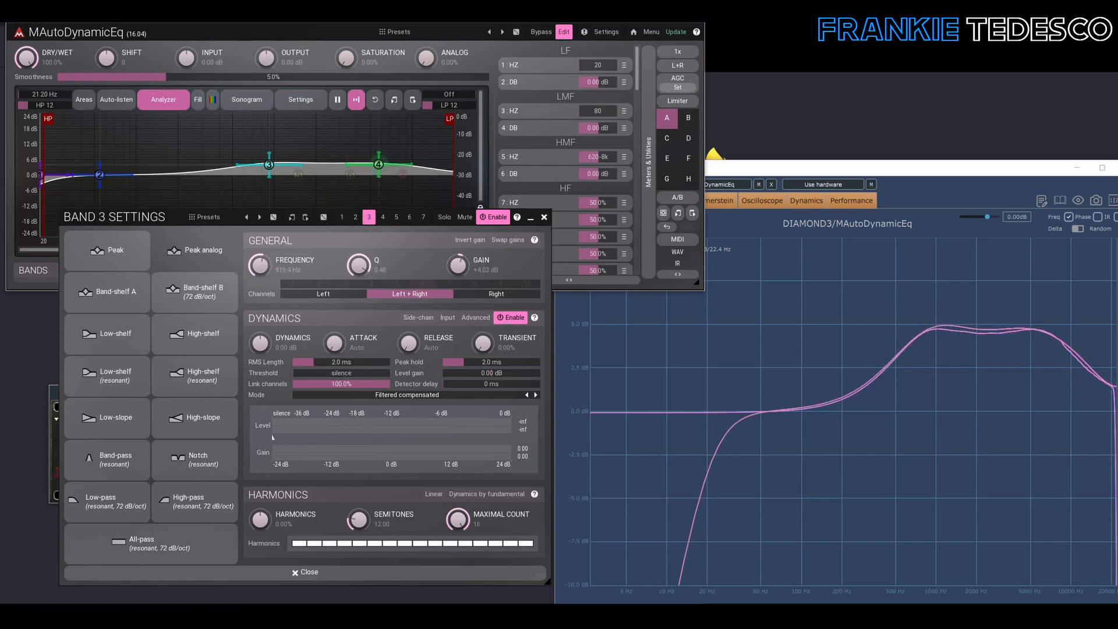
drag(358, 265, 359, 263)
drag(458, 266, 457, 267)
click(382, 217)
click(369, 217)
drag(358, 266, 358, 262)
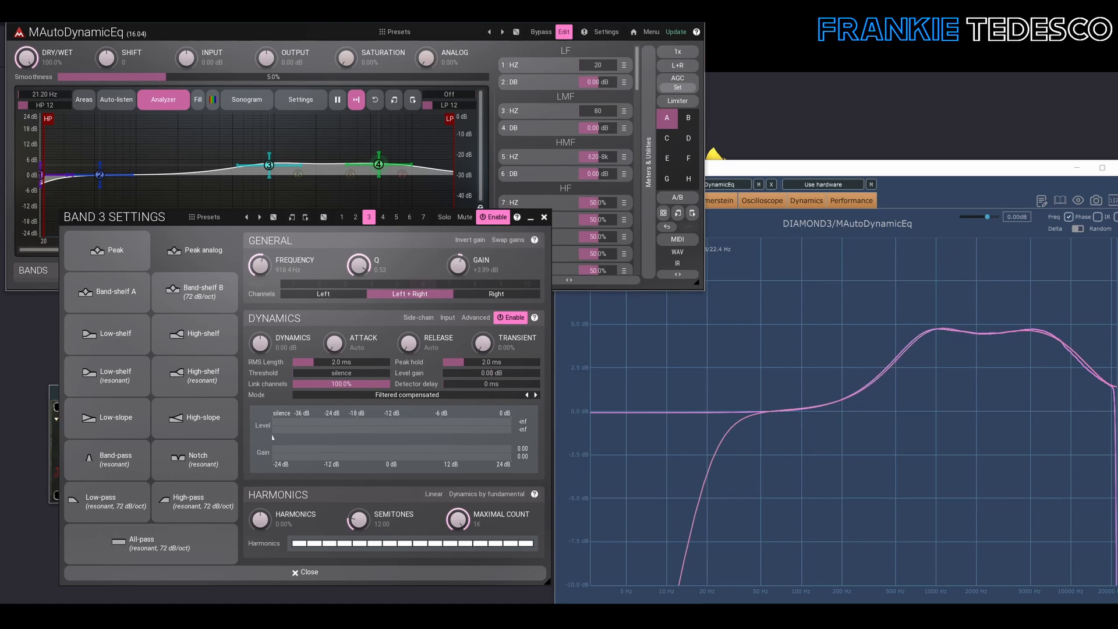
drag(260, 265, 260, 268)
drag(458, 266, 460, 268)
drag(259, 266, 260, 263)
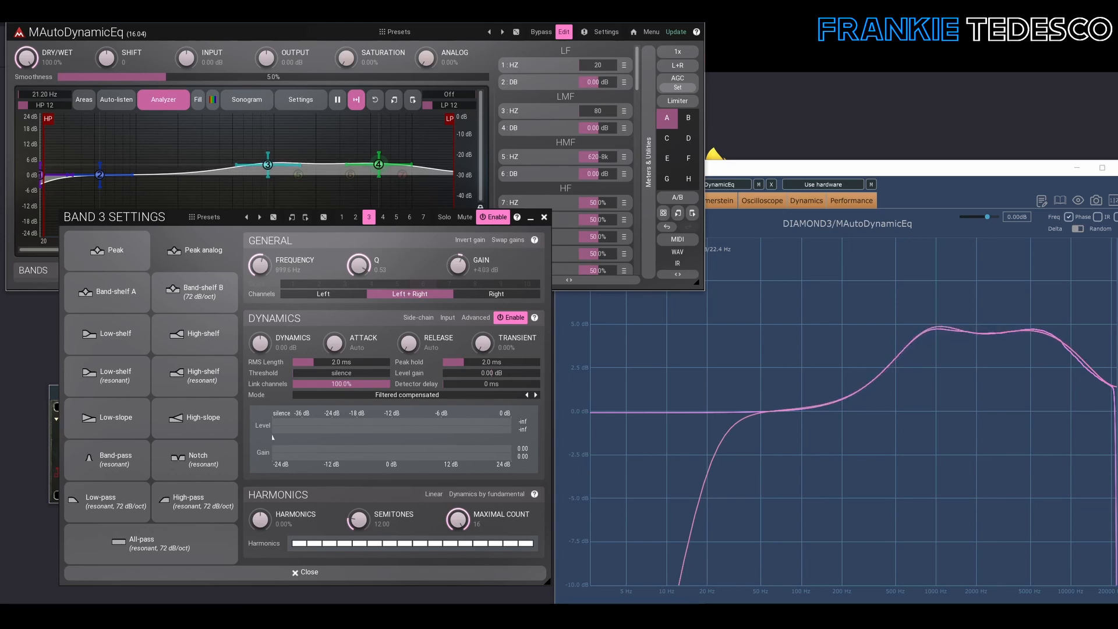
drag(363, 263, 363, 266)
drag(458, 265, 458, 267)
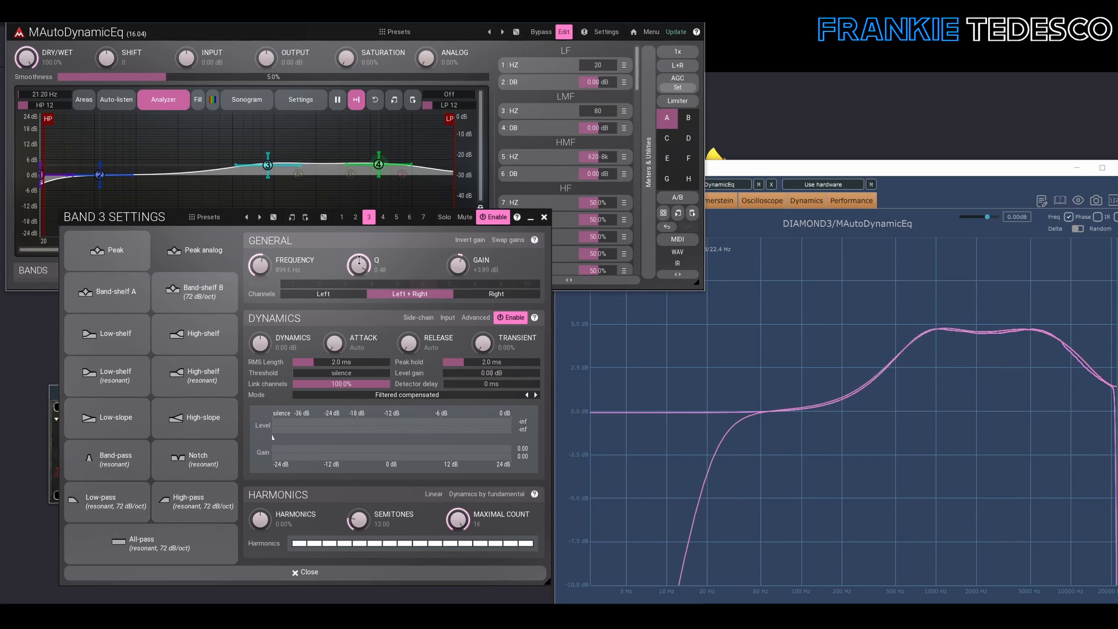
drag(359, 266, 359, 265)
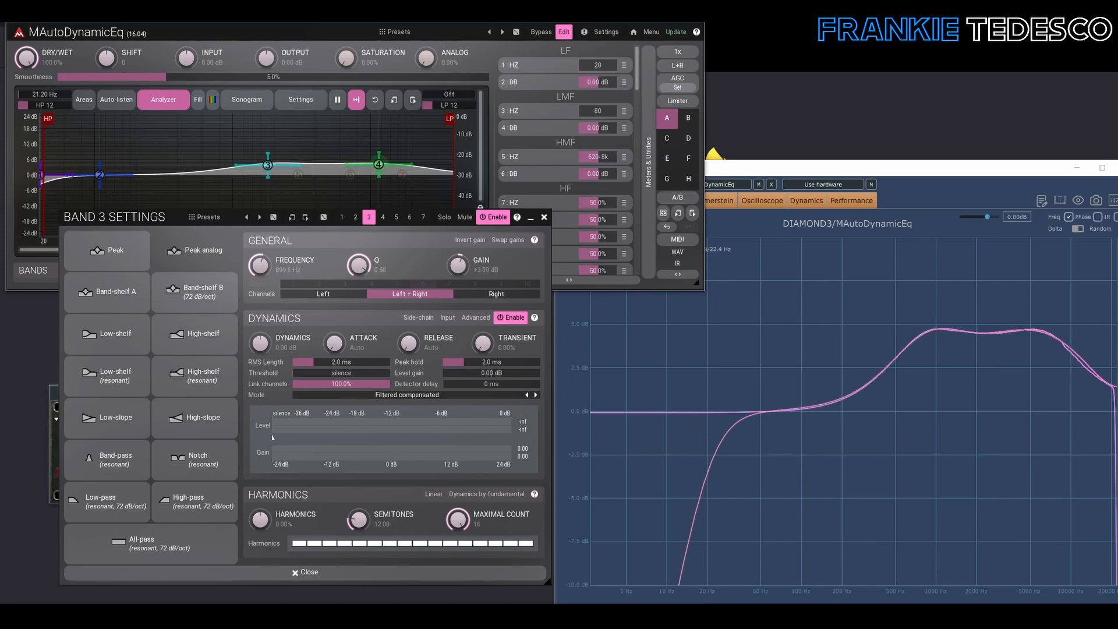
Check the LF band against the Diamond's curve at 20 Hz, and at 40 Hz with LF DB at about +7.58 dB.
click(547, 160)
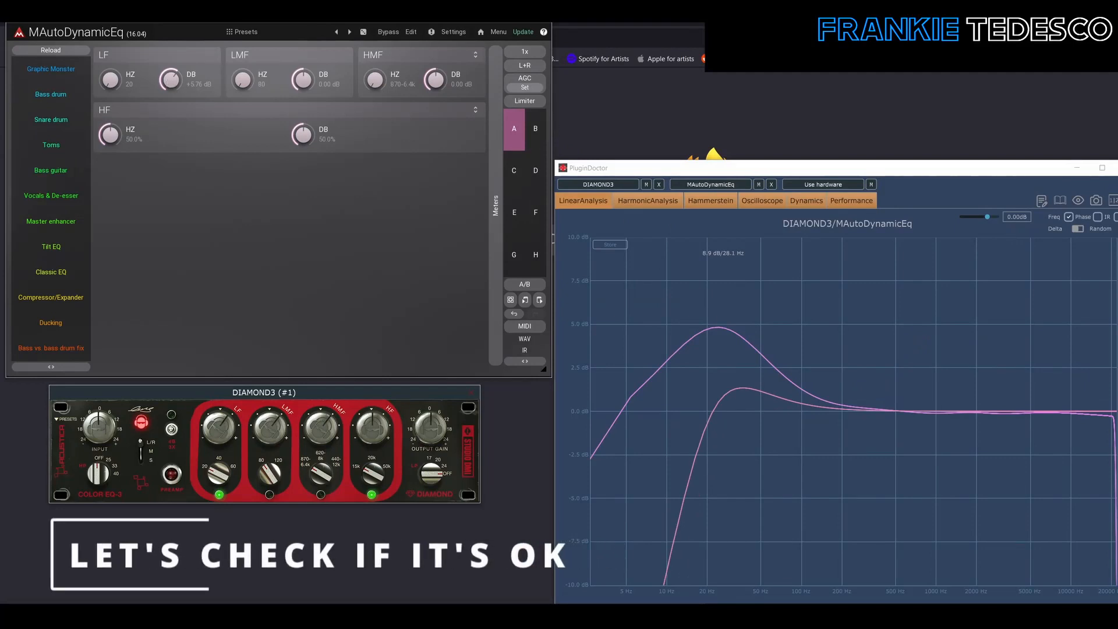
drag(171, 80, 171, 51)
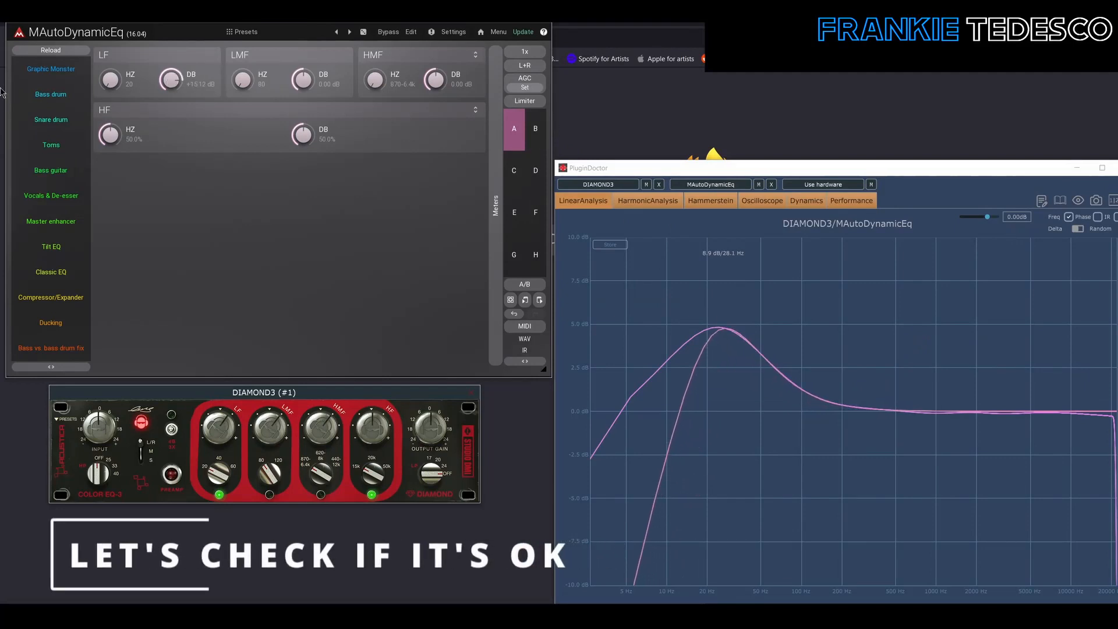
drag(214, 466, 218, 437)
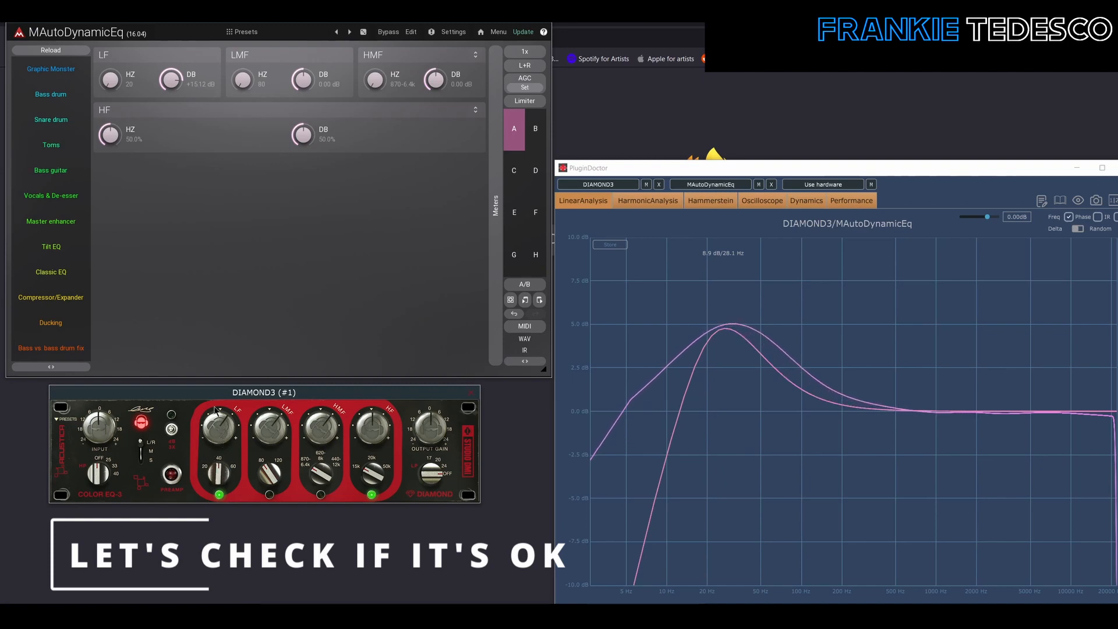
drag(110, 80, 111, 58)
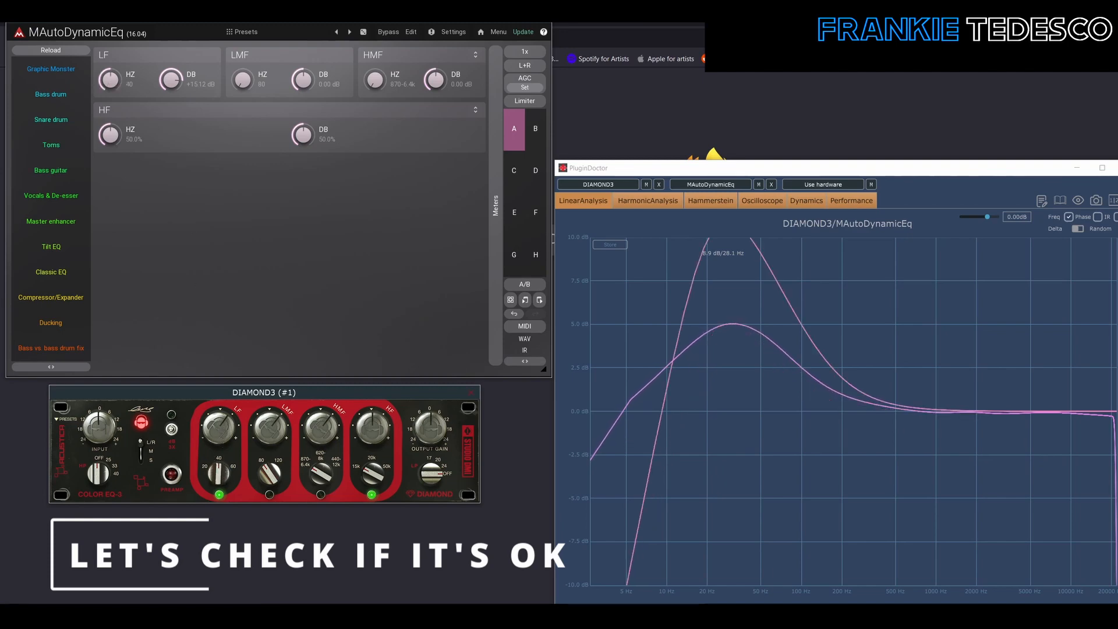
drag(170, 79, 170, 99)
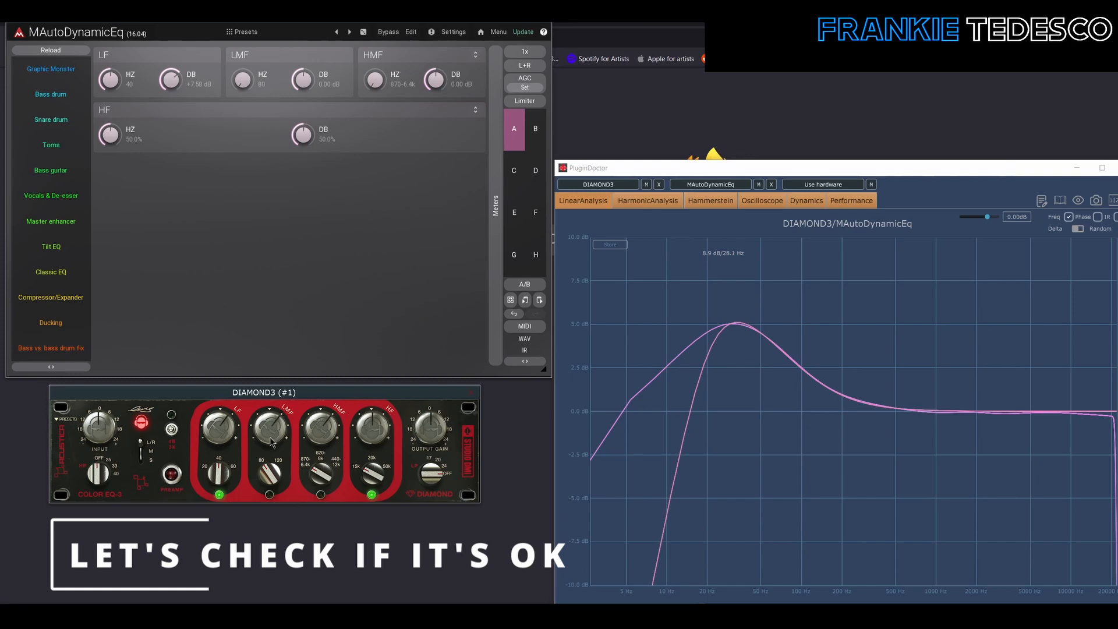
Set both LF bands to 60 Hz and compare their curves with LF DB at about +5.09 dB.
click(227, 477)
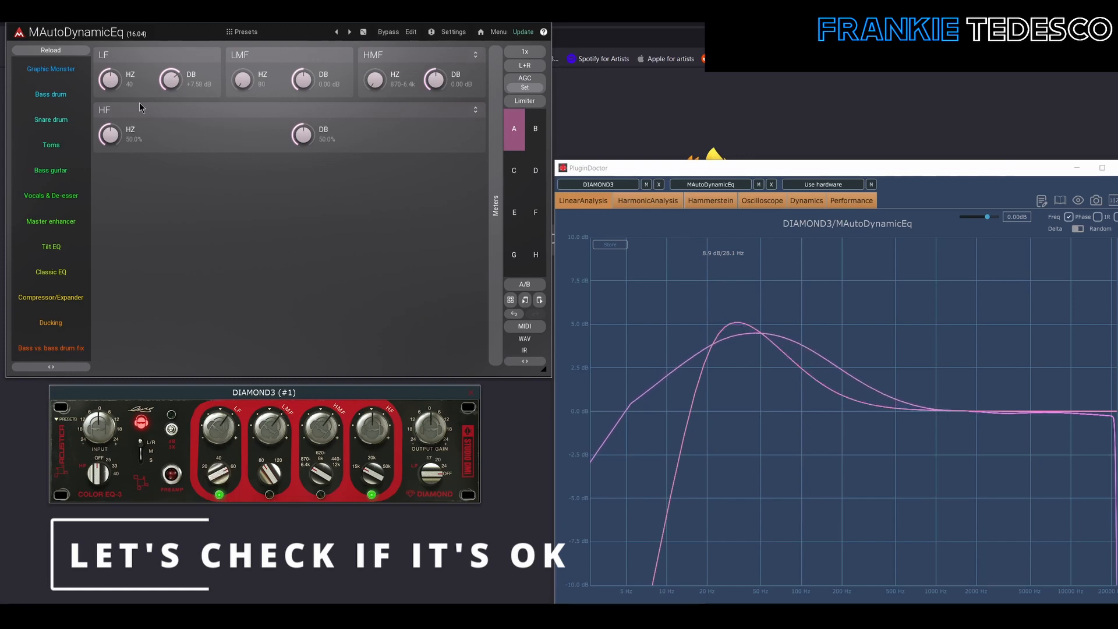
drag(110, 81, 173, 92)
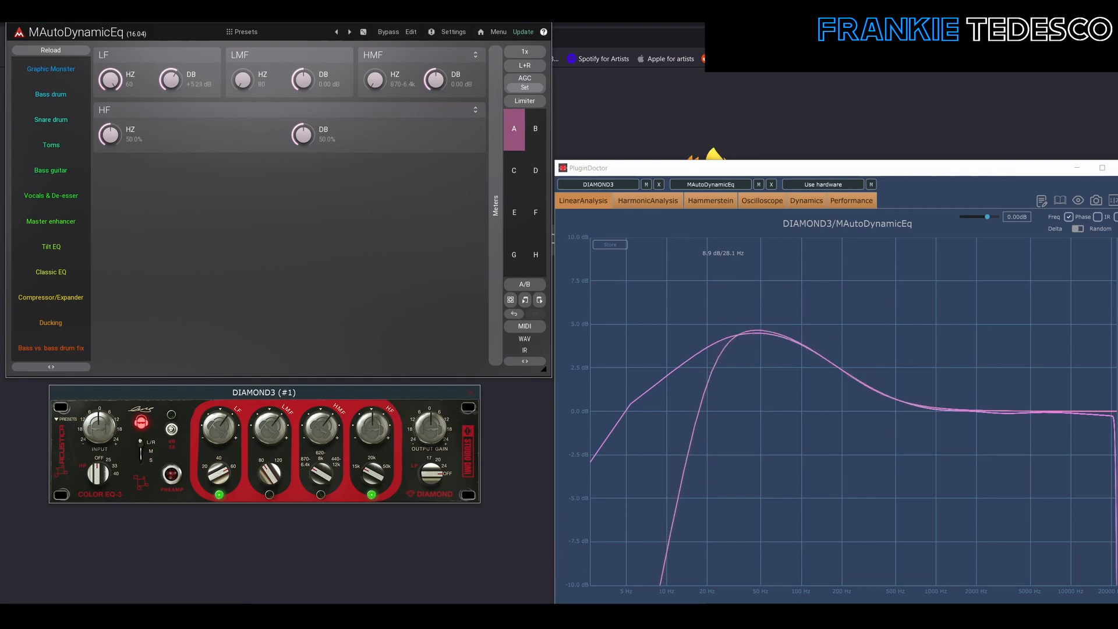
drag(172, 80, 171, 82)
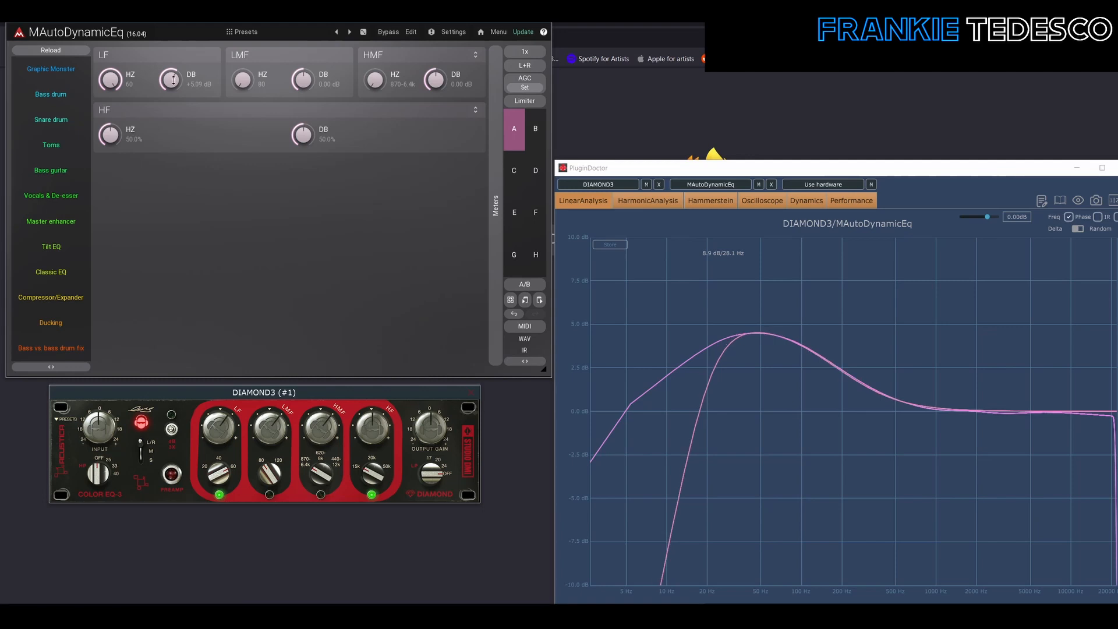
Switch off the Diamond's LF band, sweep the LF DB control down, and reset LF DB to 0 dB.
click(219, 495)
drag(172, 80, 171, 134)
double_click(171, 80)
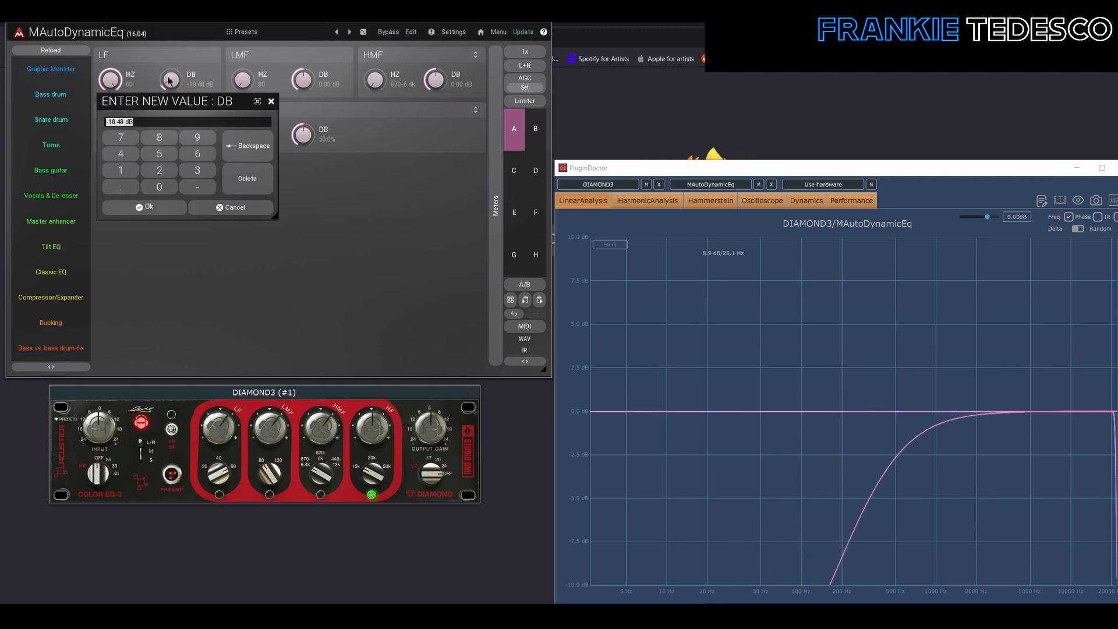
click(169, 188)
click(162, 208)
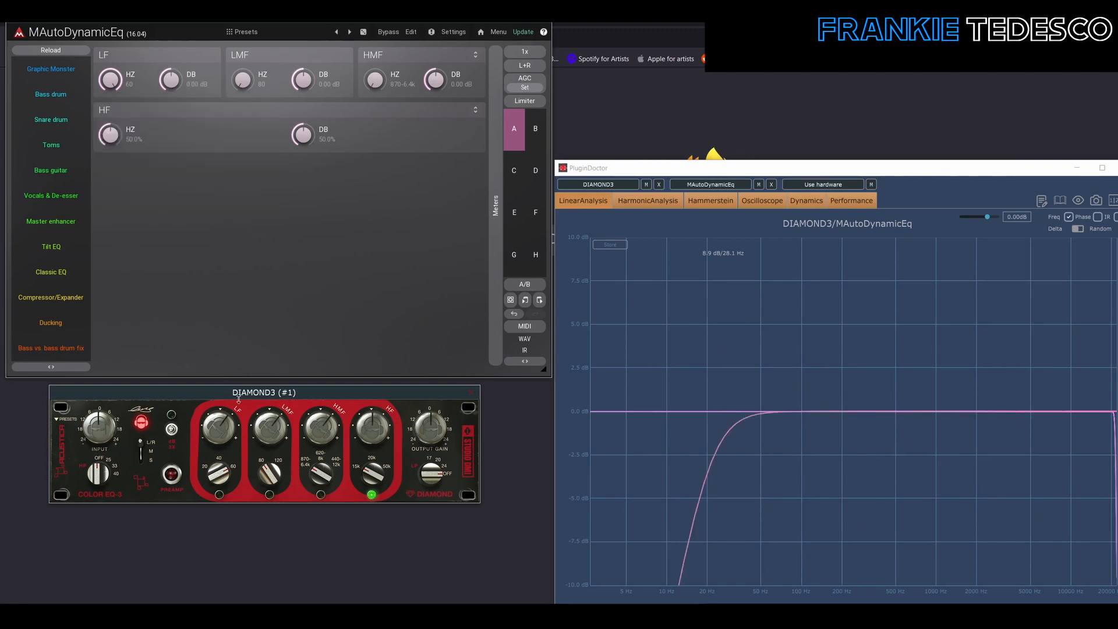
Enable the Diamond's LMF band and compare curves at 80 Hz with about +2.74 dB and at 120 Hz with about +5.04 dB.
click(270, 493)
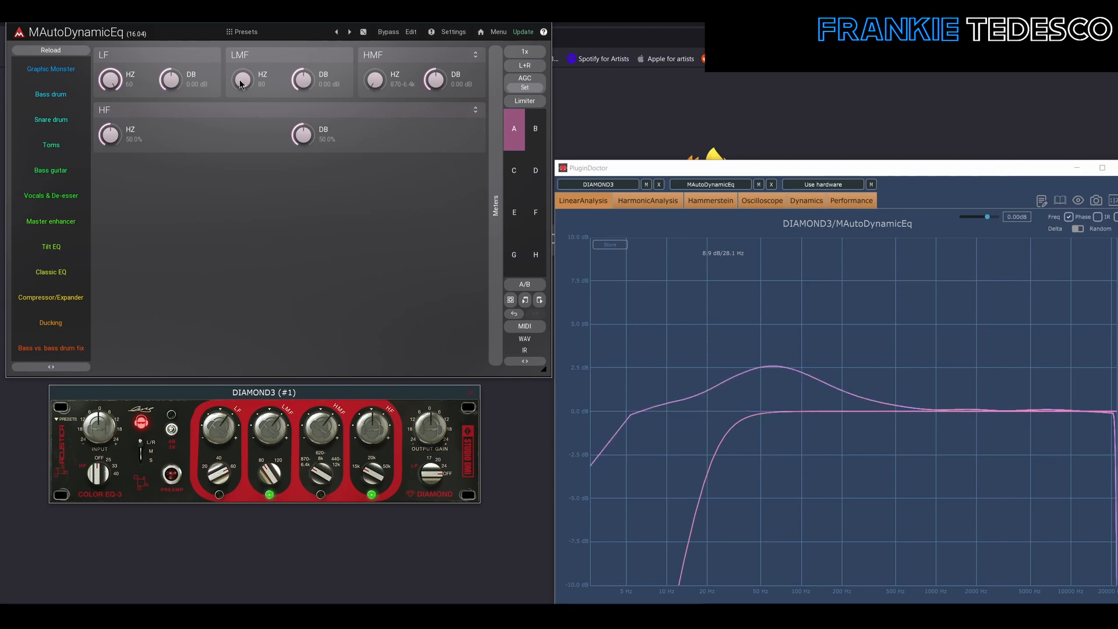
drag(309, 88, 308, 81)
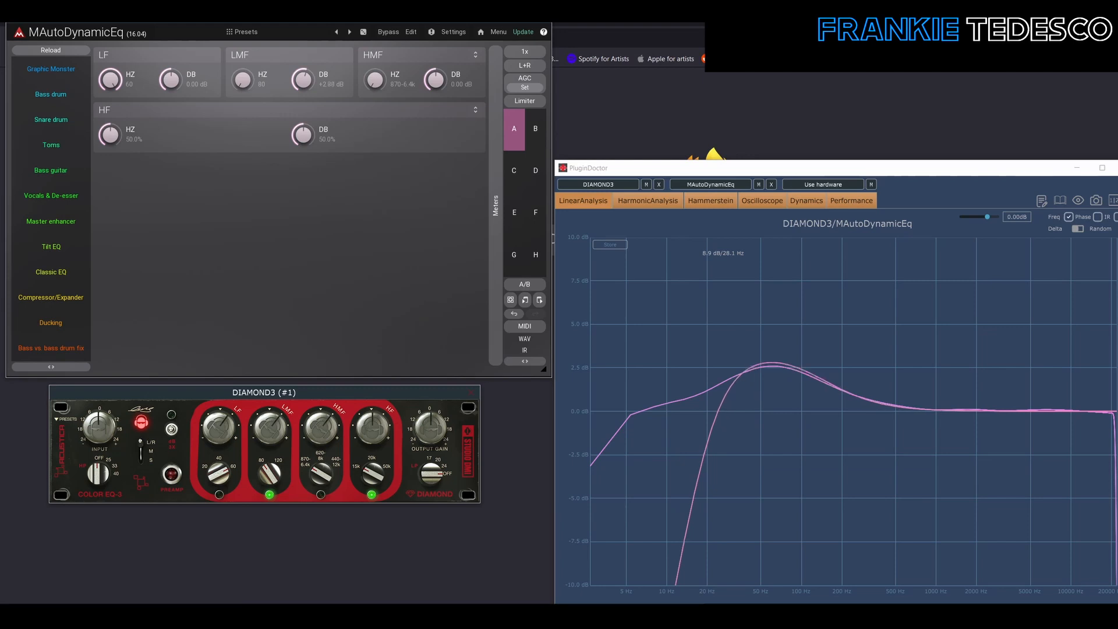
drag(303, 80, 303, 77)
drag(276, 467, 276, 455)
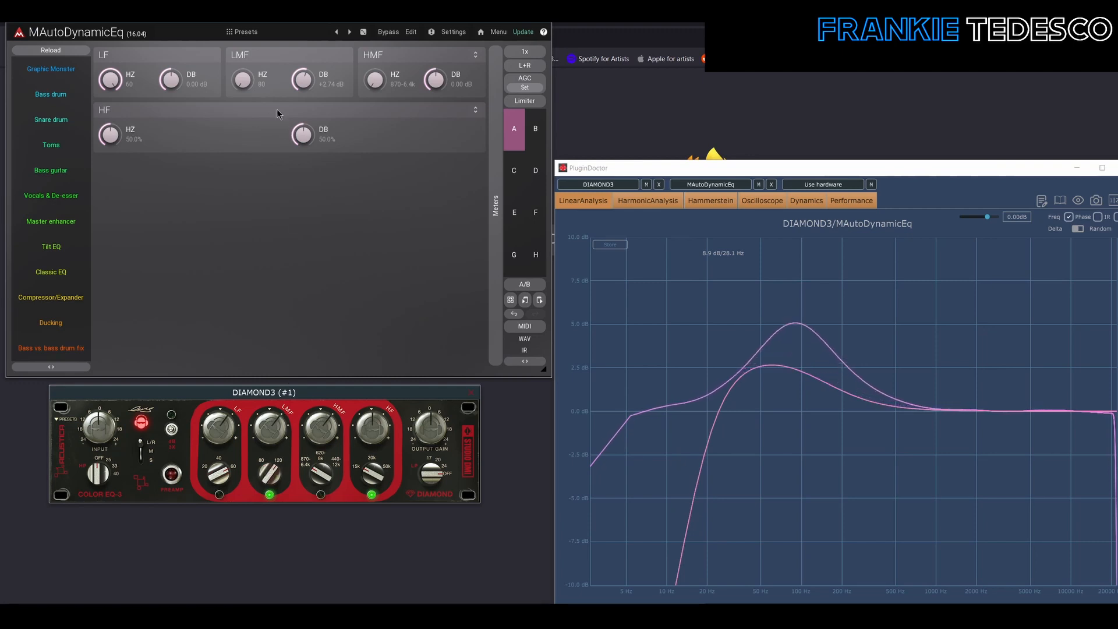
drag(244, 79, 303, 64)
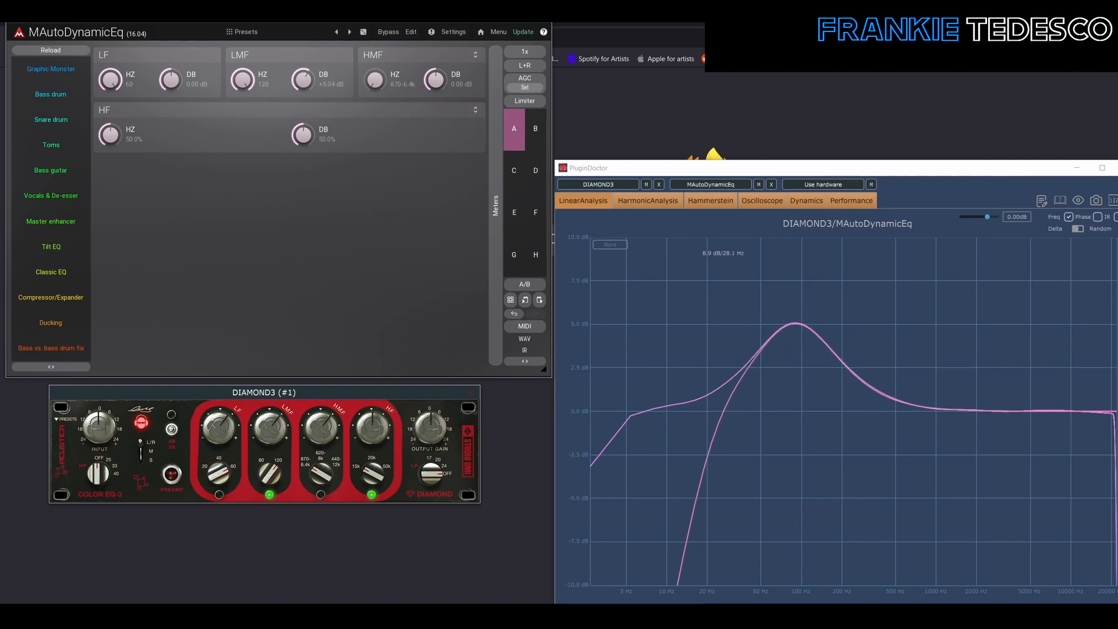
Reset LMF DB to 0 dB and switch off the Diamond's LMF band.
double_click(300, 78)
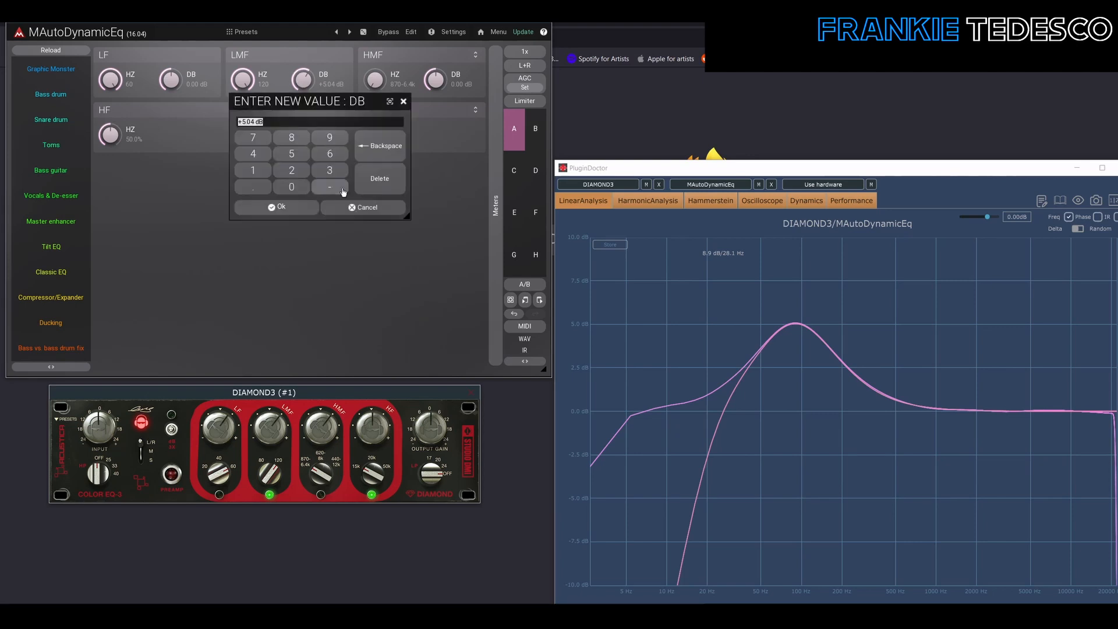
click(302, 187)
click(302, 209)
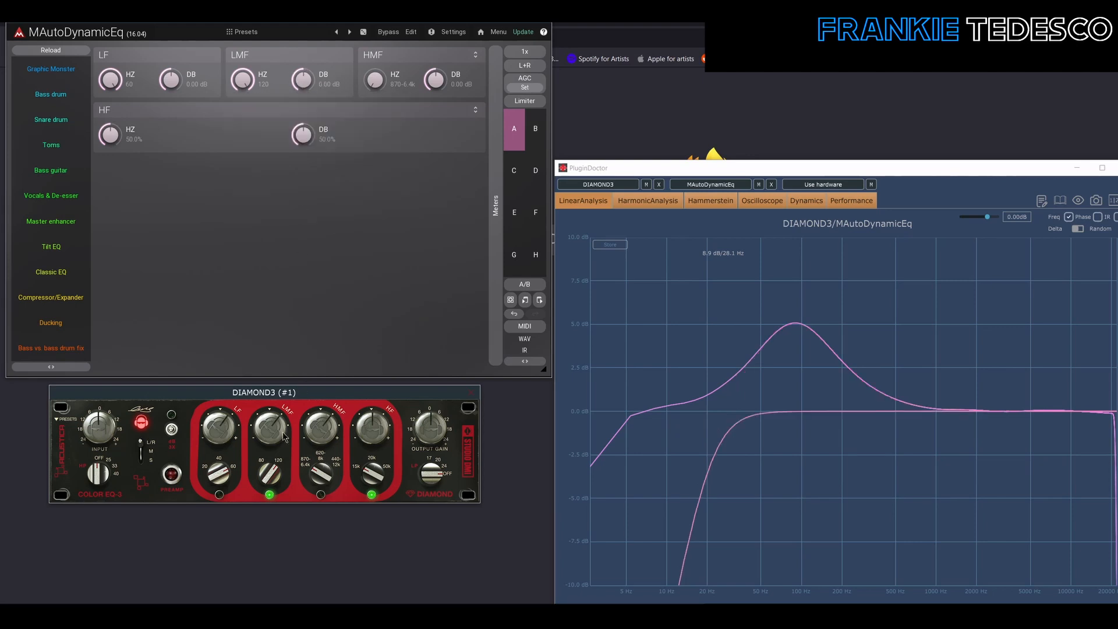
click(270, 495)
click(271, 496)
click(270, 495)
Enable the Diamond's HMF band and compare curves at 670-6.4k with HMF DB at about +3.74 dB, and at 620-8k.
click(321, 495)
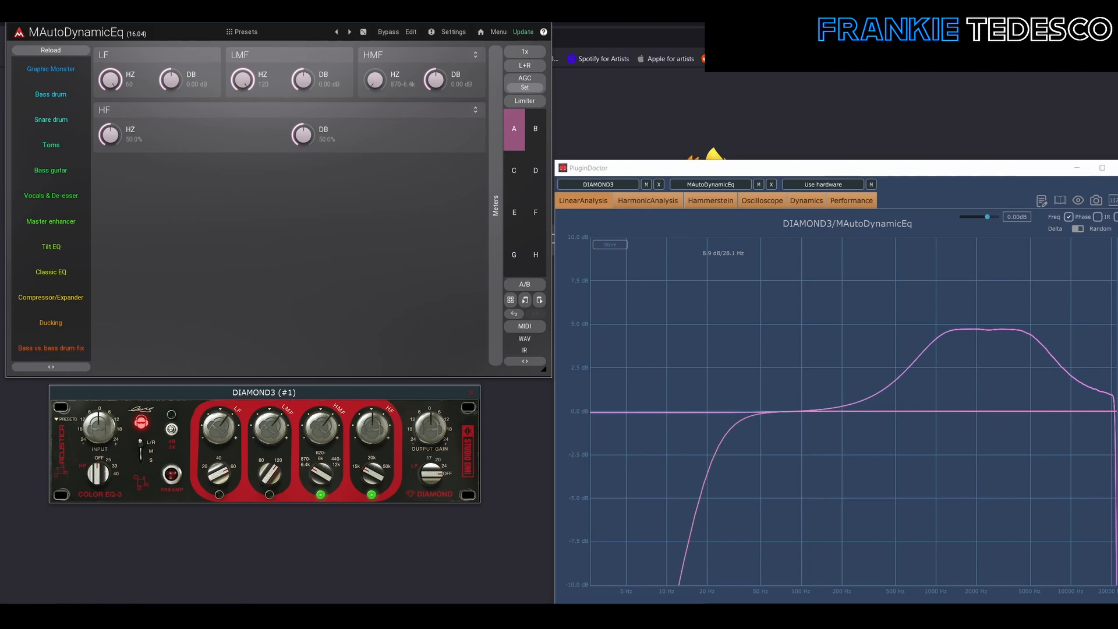
drag(432, 80, 432, 64)
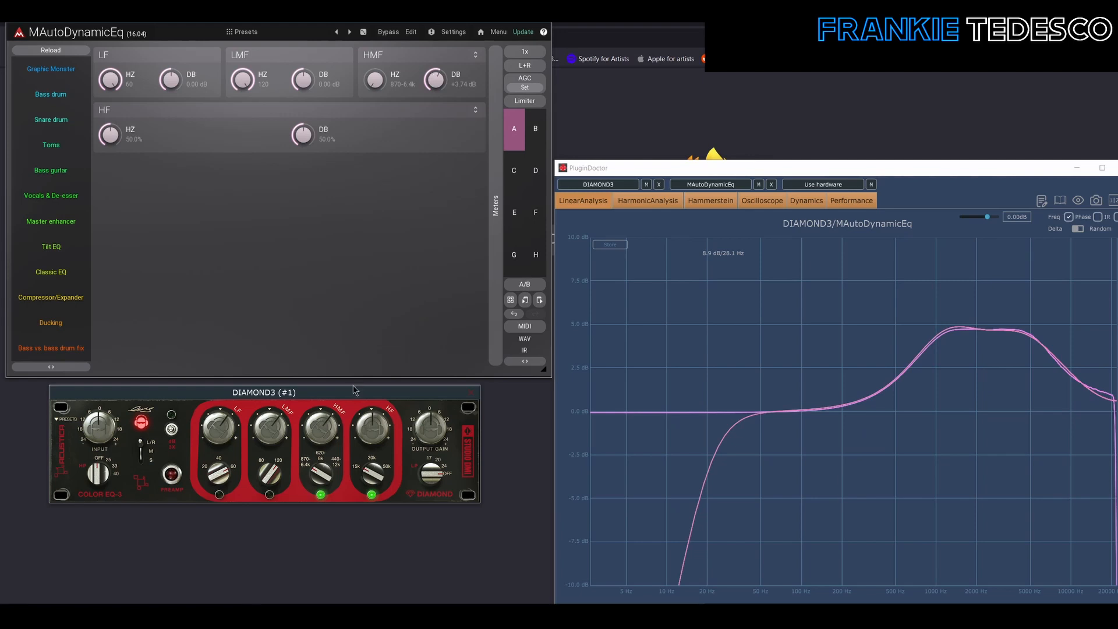
drag(324, 467, 323, 440)
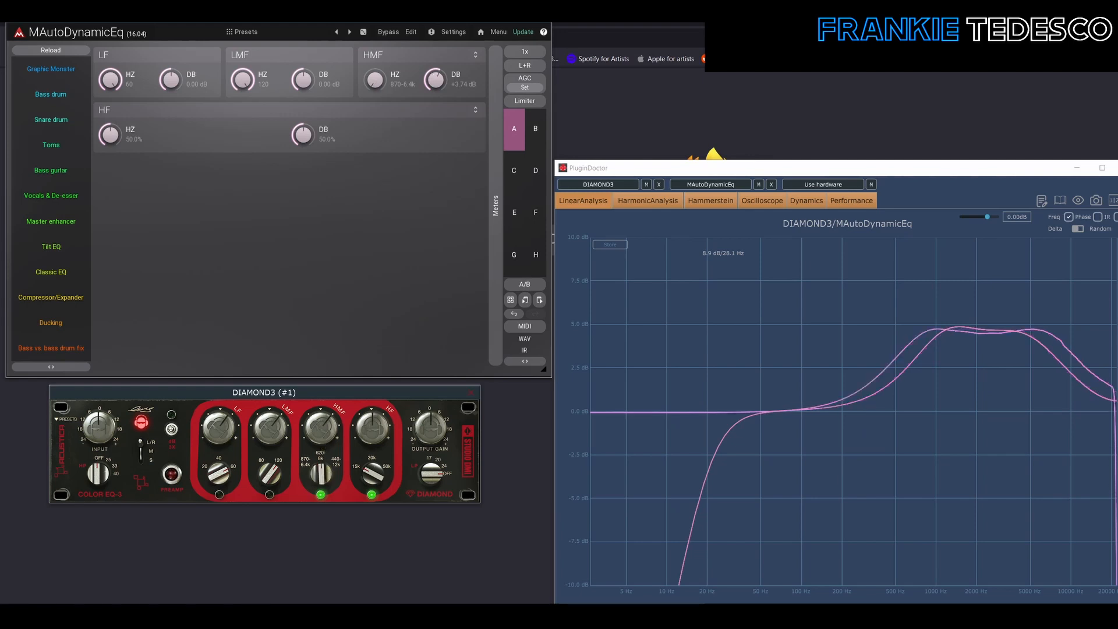
drag(375, 81, 436, 80)
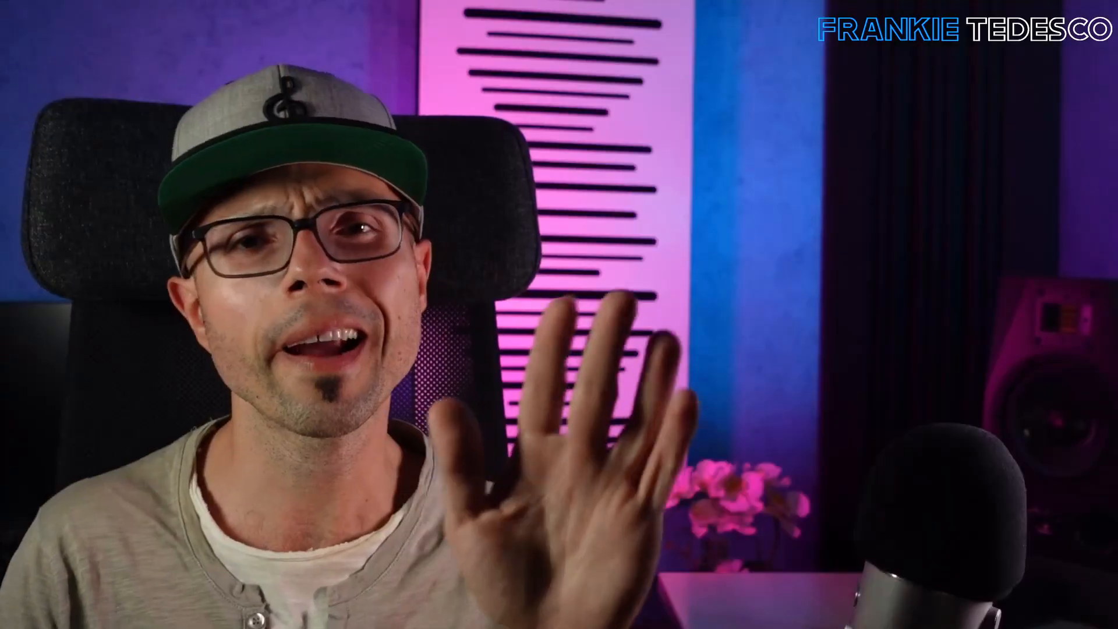